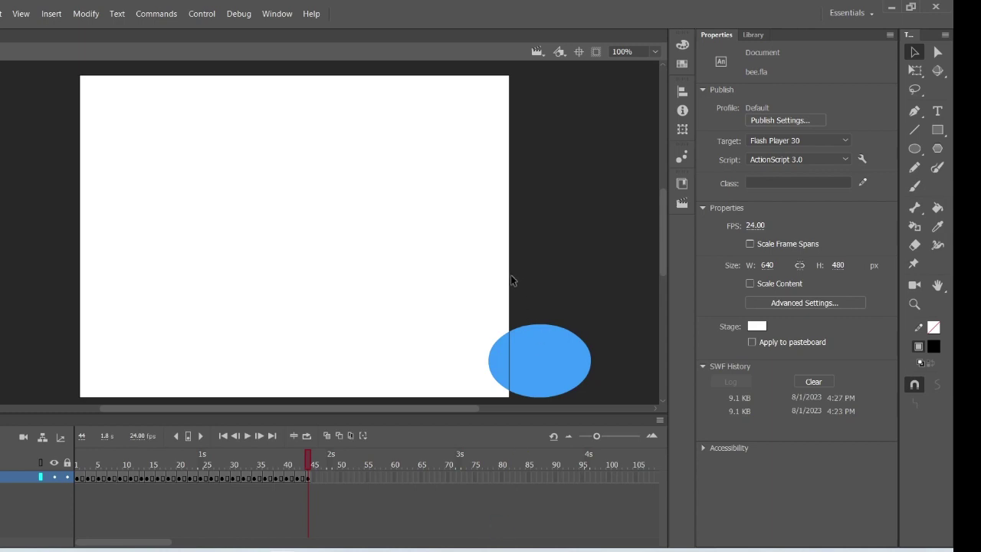
# View the bee scene and return to the ball scene.
pyautogui.click(563, 27)
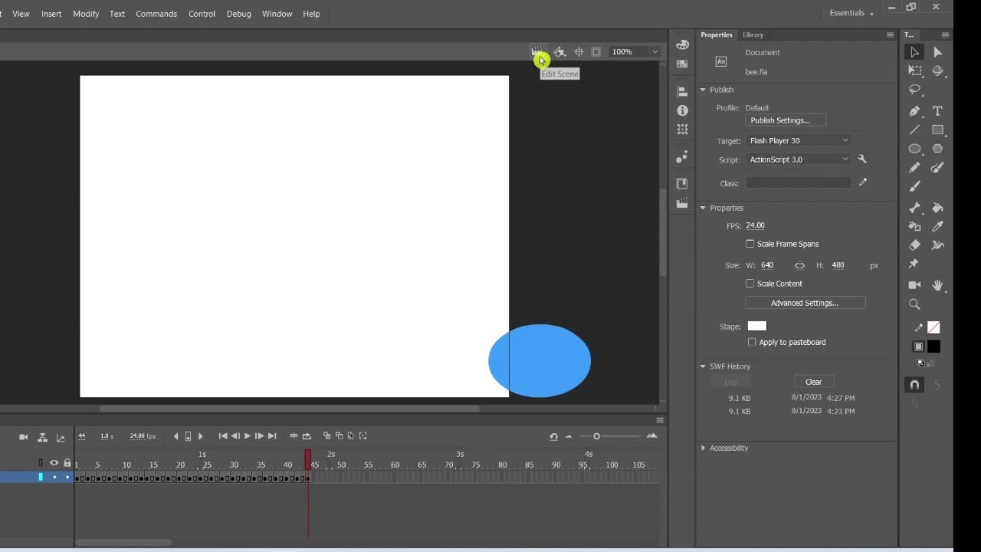
pyautogui.click(539, 54)
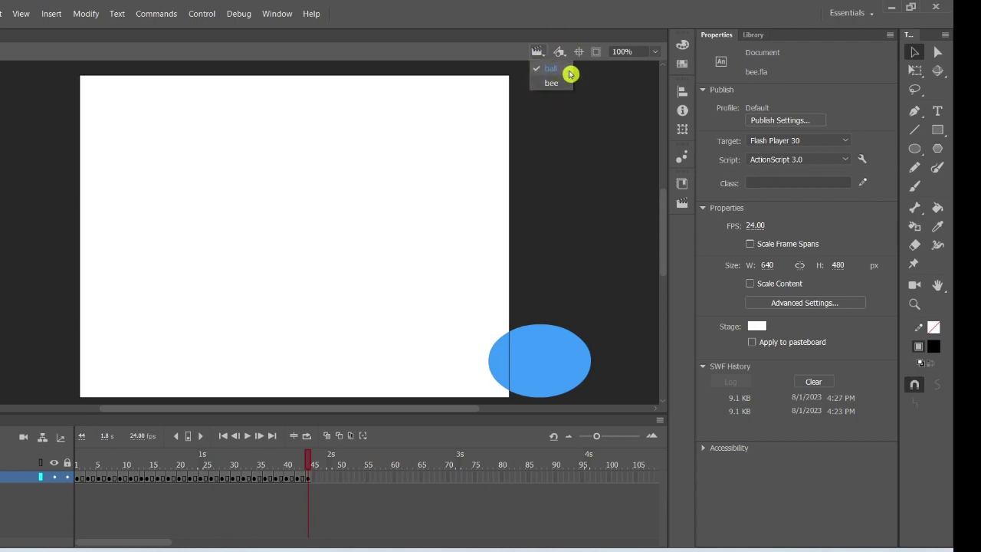
pyautogui.click(562, 86)
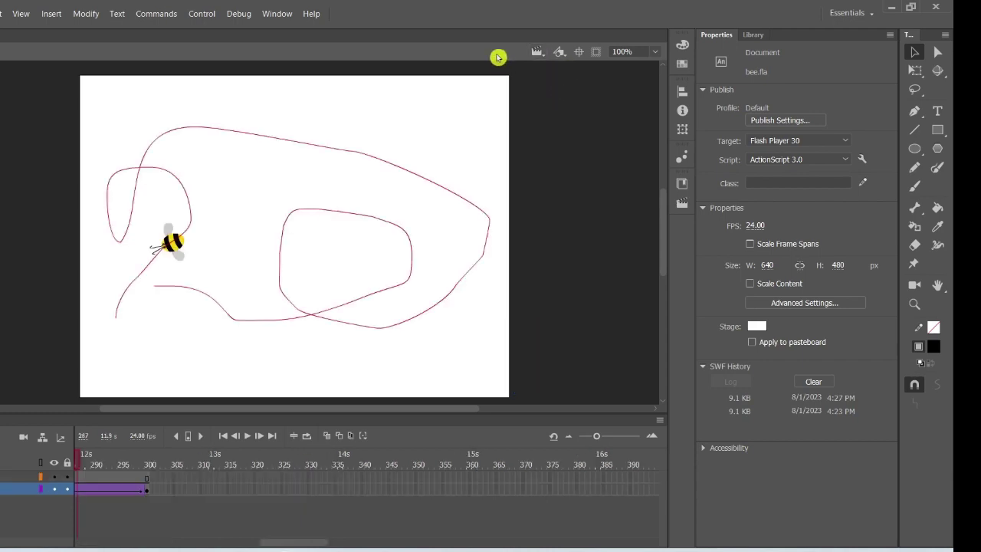
pyautogui.click(536, 52)
pyautogui.click(541, 77)
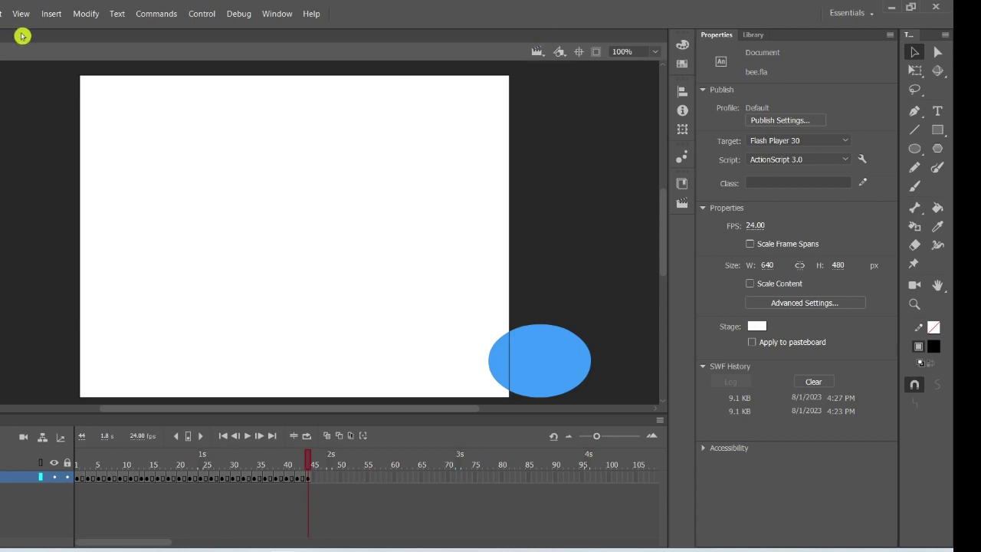
# Insert a new scene into the document and show the list of scenes.
pyautogui.click(53, 17)
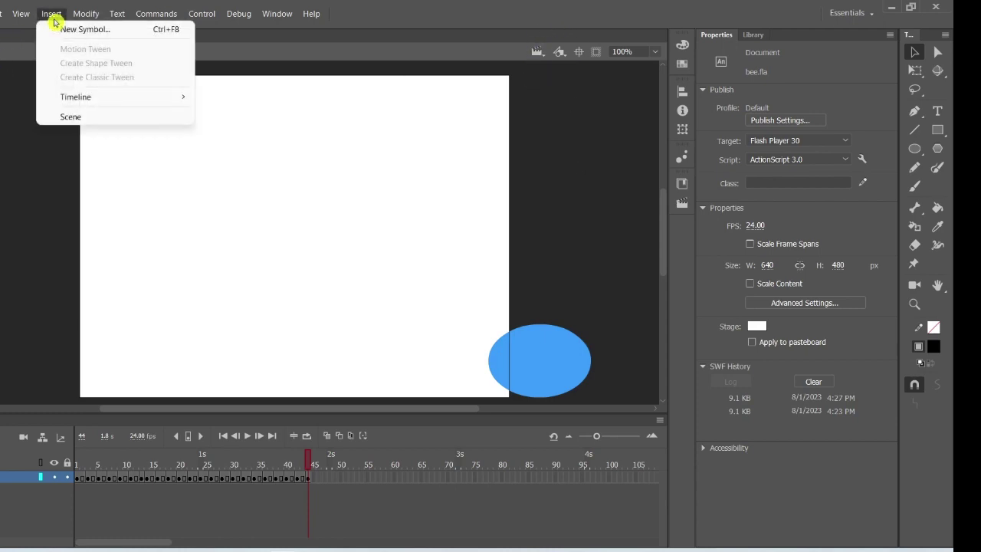
pyautogui.click(89, 119)
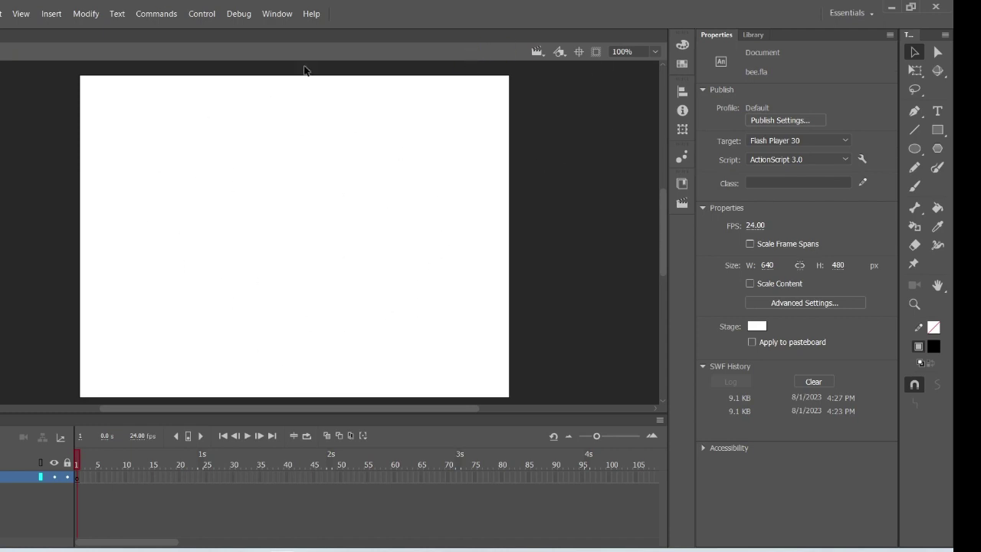
pyautogui.click(85, 23)
pyautogui.click(276, 15)
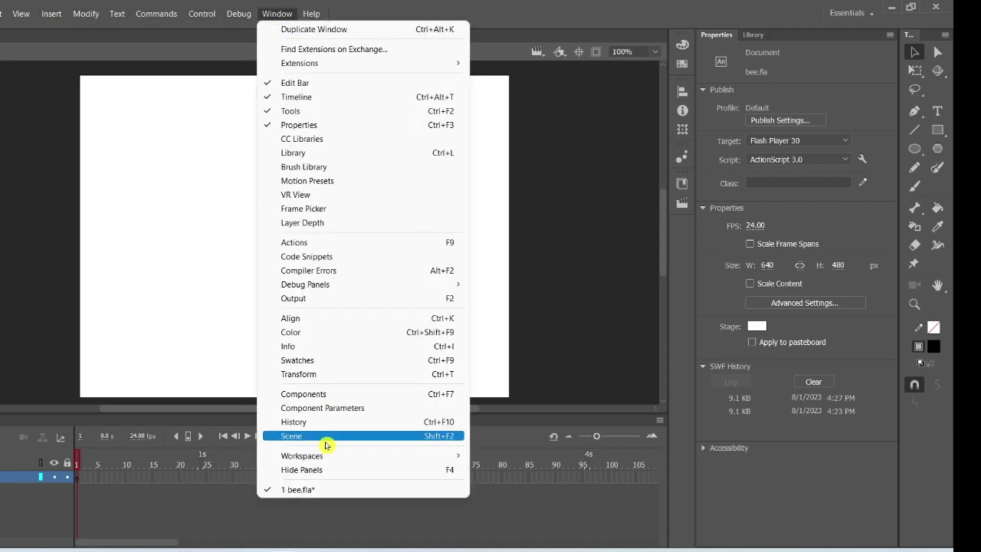
pyautogui.click(291, 435)
pyautogui.click(571, 202)
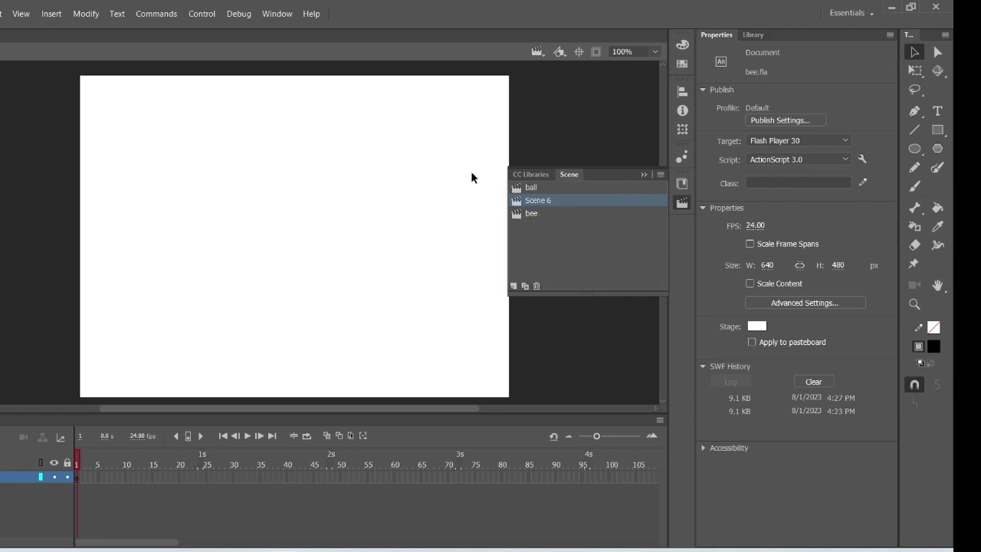
# Rename the new scene as menu and move it above the ball scene in the scene order.
pyautogui.doubleClick(556, 202)
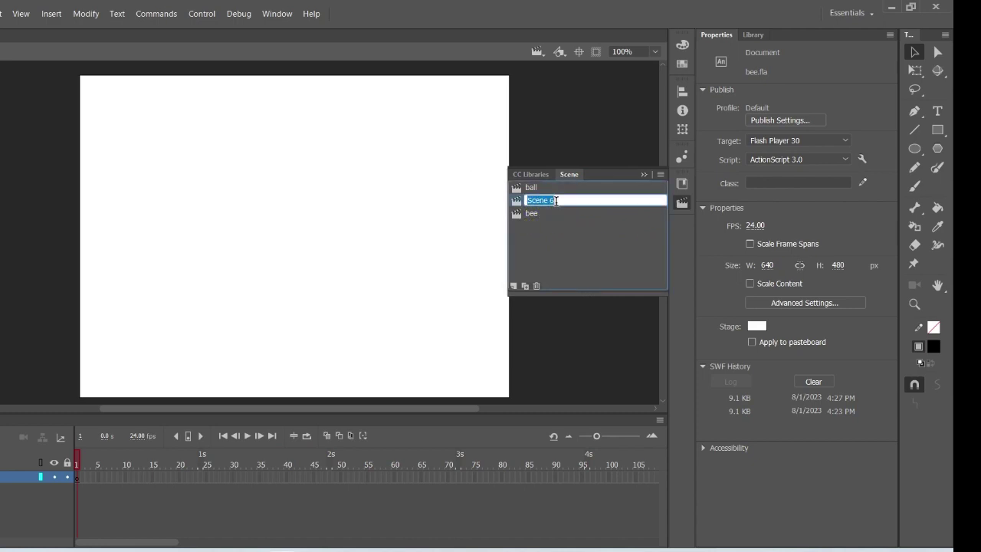
pyautogui.write('menu')
pyautogui.click(557, 206)
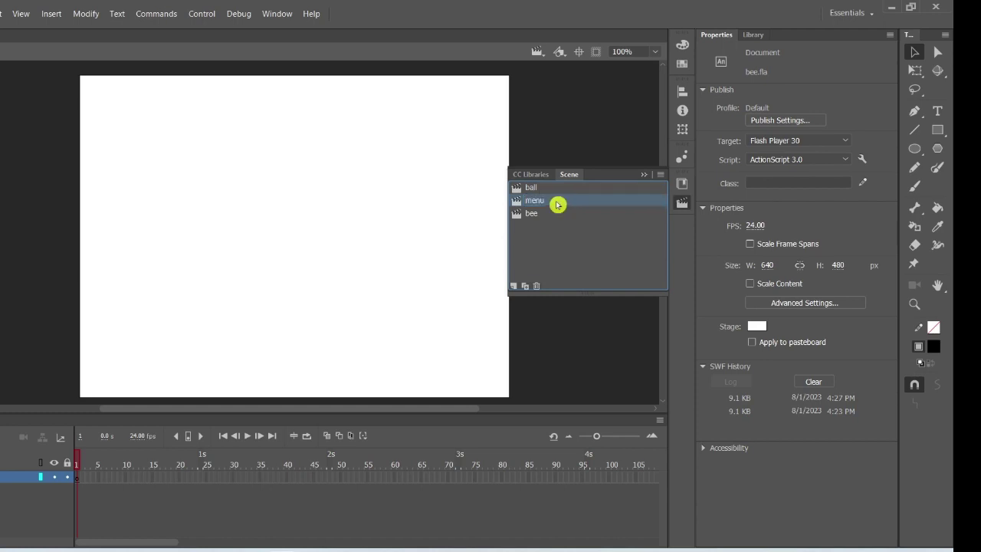
pyautogui.moveTo(557, 206); pyautogui.dragTo(557, 191)
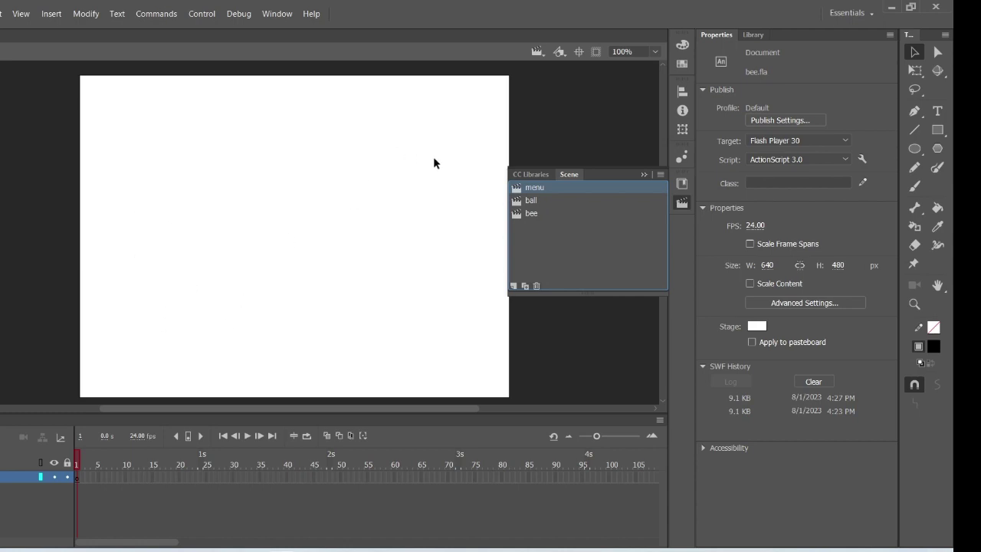
# View the ball and bee scenes and return to the menu scene.
pyautogui.moveTo(565, 206); pyautogui.dragTo(534, 204)
pyautogui.moveTo(534, 204); pyautogui.dragTo(533, 204)
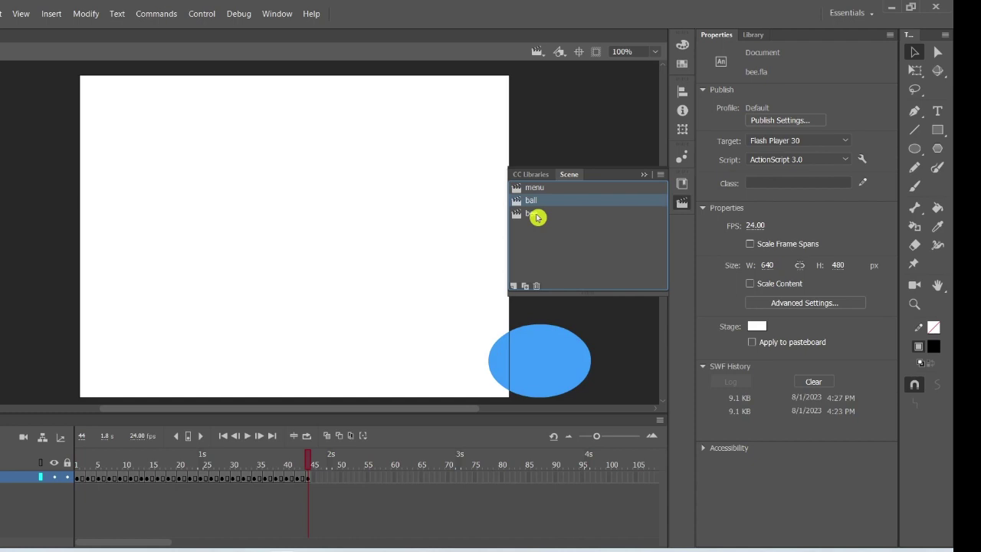
pyautogui.click(537, 218)
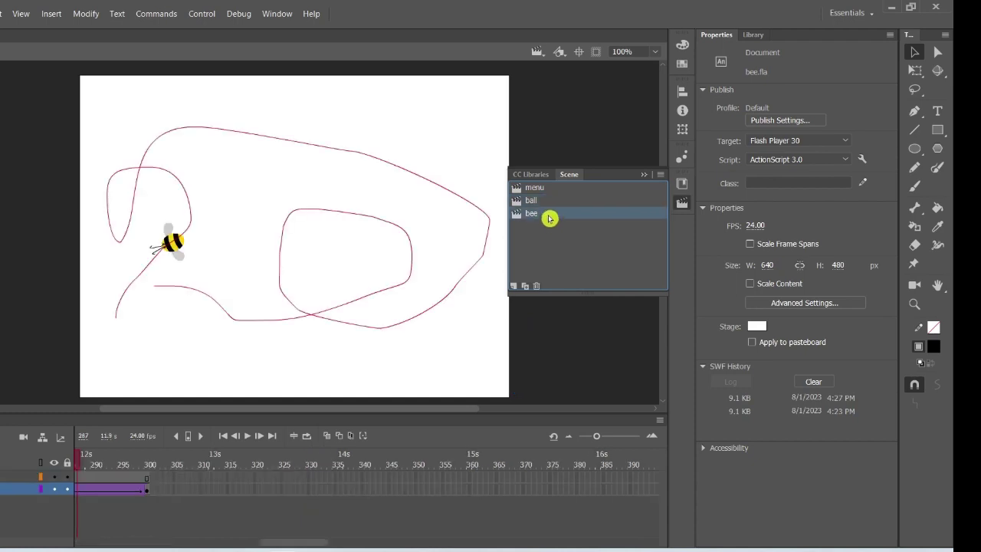
pyautogui.click(541, 188)
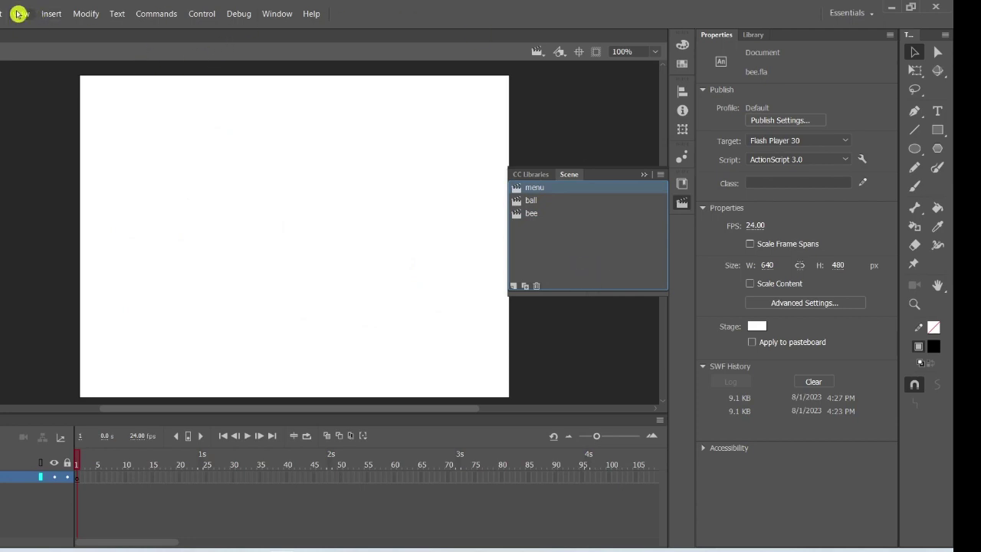
# Create a new symbol of type Button named mybutang.
pyautogui.click(52, 16)
pyautogui.click(83, 30)
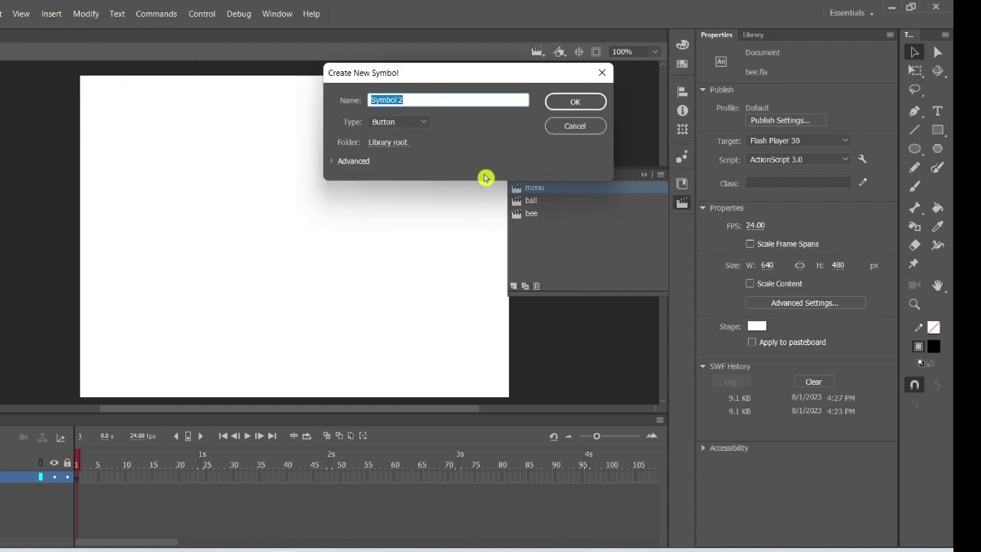
pyautogui.click(411, 124)
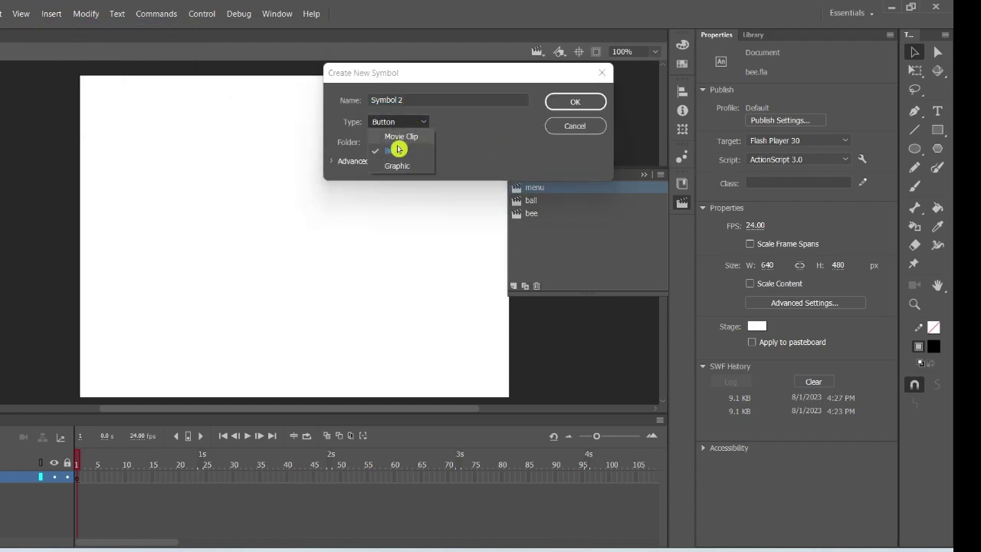
pyautogui.click(400, 152)
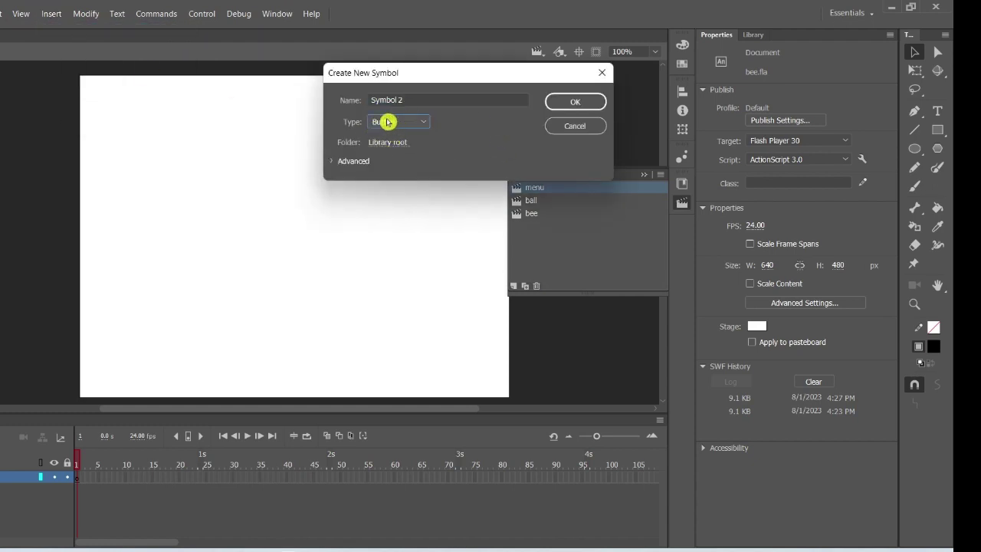
pyautogui.moveTo(442, 99); pyautogui.dragTo(318, 101)
pyautogui.write('butang')
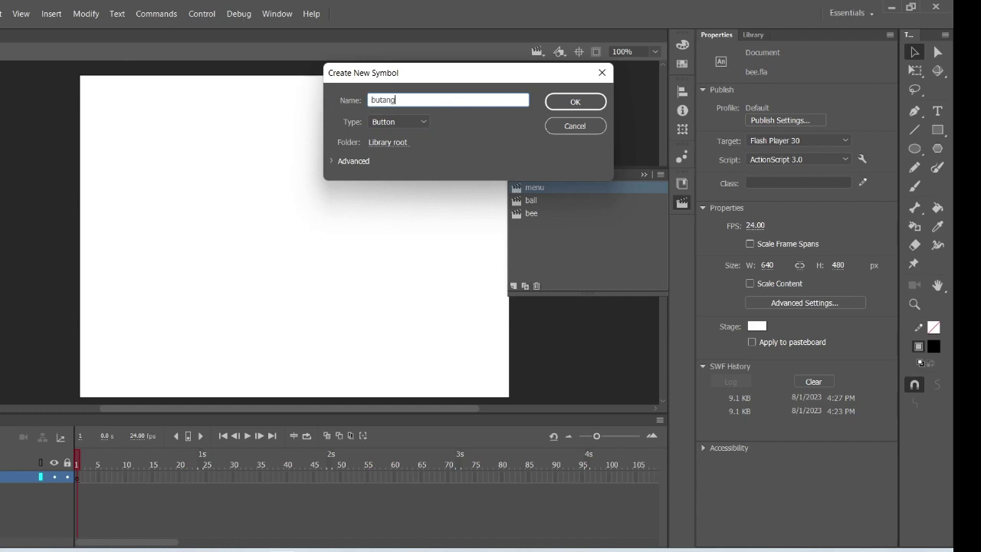
pyautogui.press('BackSpace')
pyautogui.press('BackSpace')
pyautogui.press('BackSpace')
pyautogui.press('BackSpace')
pyautogui.press('BackSpace')
pyautogui.press('BackSpace')
pyautogui.write('mubutang')
pyautogui.press('BackSpace')
pyautogui.write('y')
pyautogui.click(587, 103)
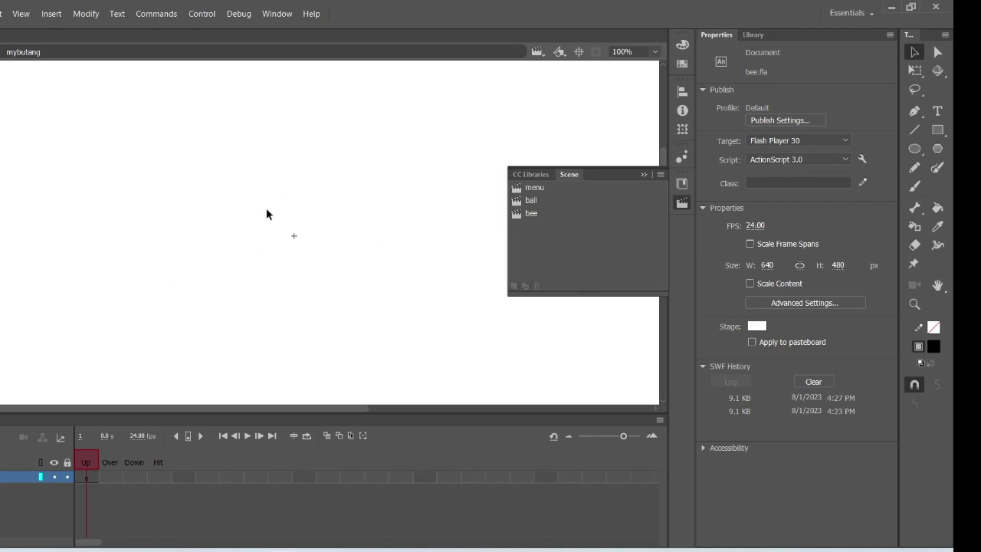
# Draw a pale yellow rectangle without a stroke, about 305 by 87 px, around the registration point in the button's Up frame.
pyautogui.click(938, 132)
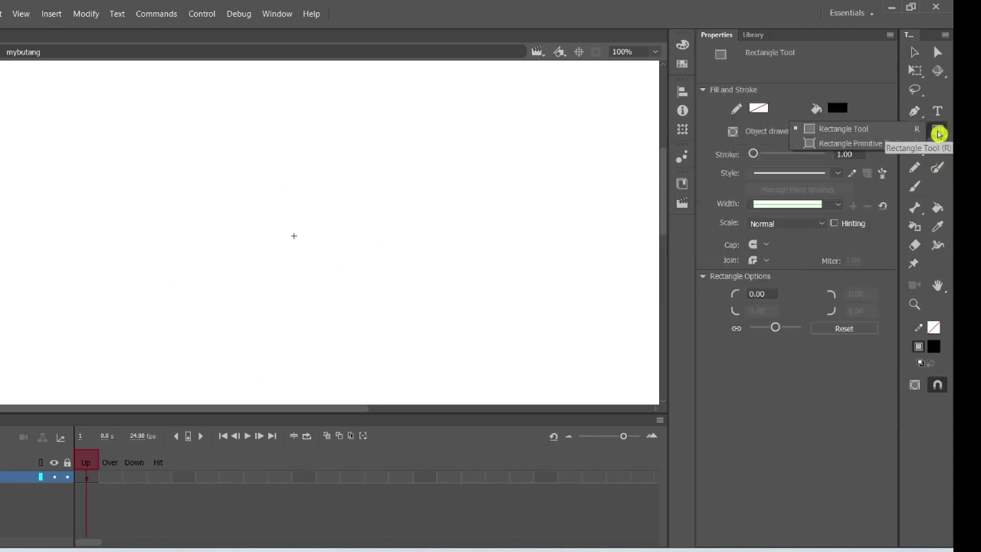
pyautogui.click(843, 134)
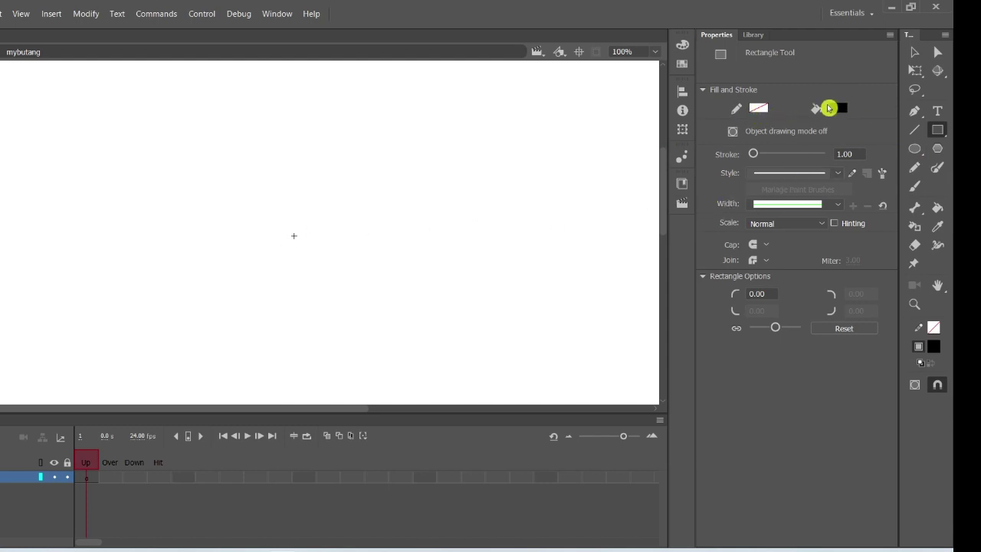
pyautogui.click(841, 108)
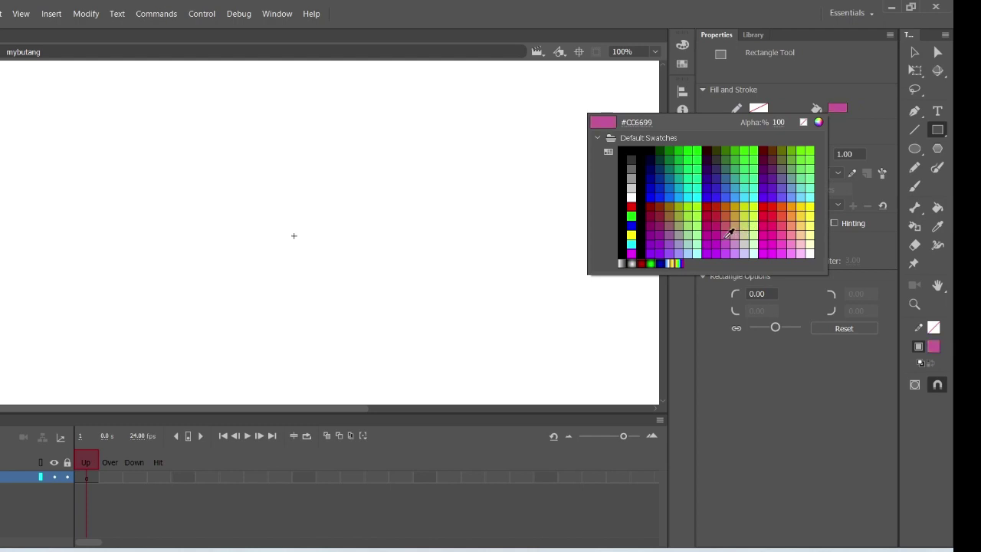
pyautogui.click(811, 233)
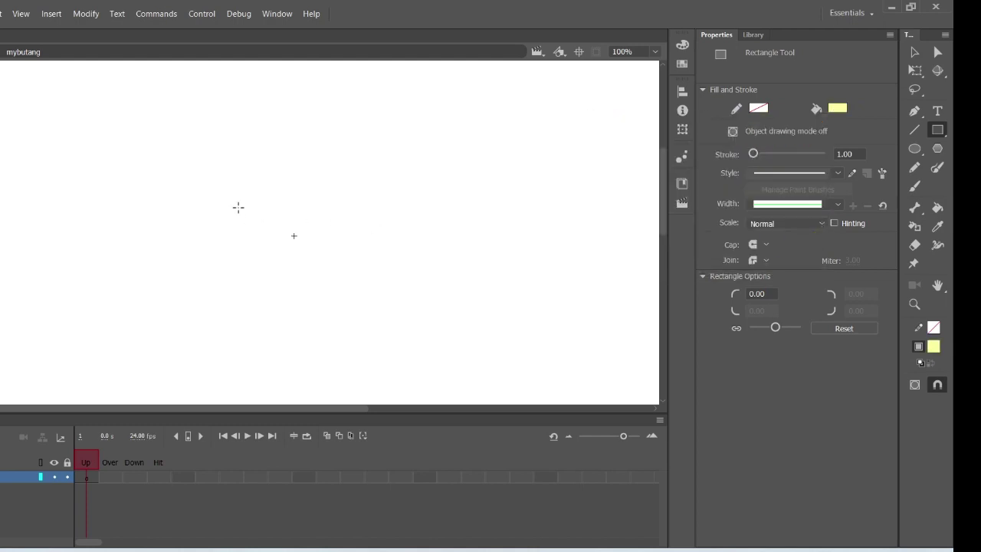
pyautogui.moveTo(203, 207)
pyautogui.mouseDown()
pyautogui.moveTo(329, 252)
pyautogui.moveTo(419, 263)
pyautogui.moveTo(407, 266)
pyautogui.mouseUp()
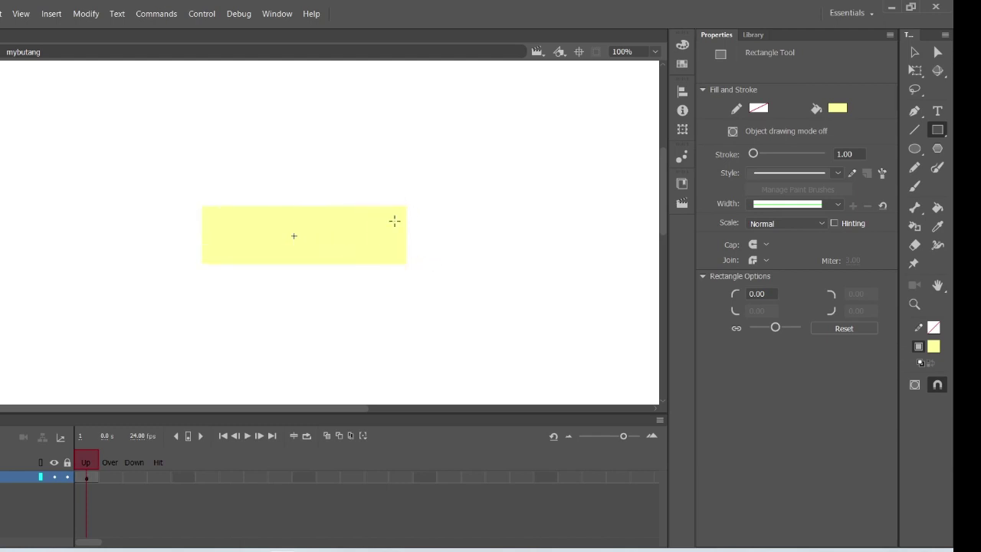
# Insert keyframes in the button's Over, Down and Hit frames.
pyautogui.click(85, 475)
pyautogui.moveTo(95, 476); pyautogui.dragTo(115, 477)
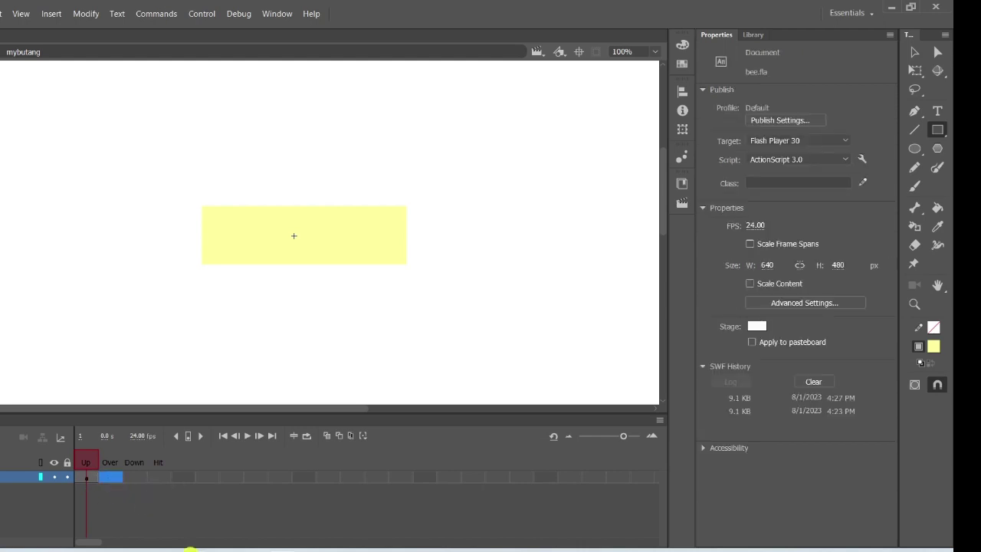
pyautogui.moveTo(190, 549)
pyautogui.rightClick(108, 477)
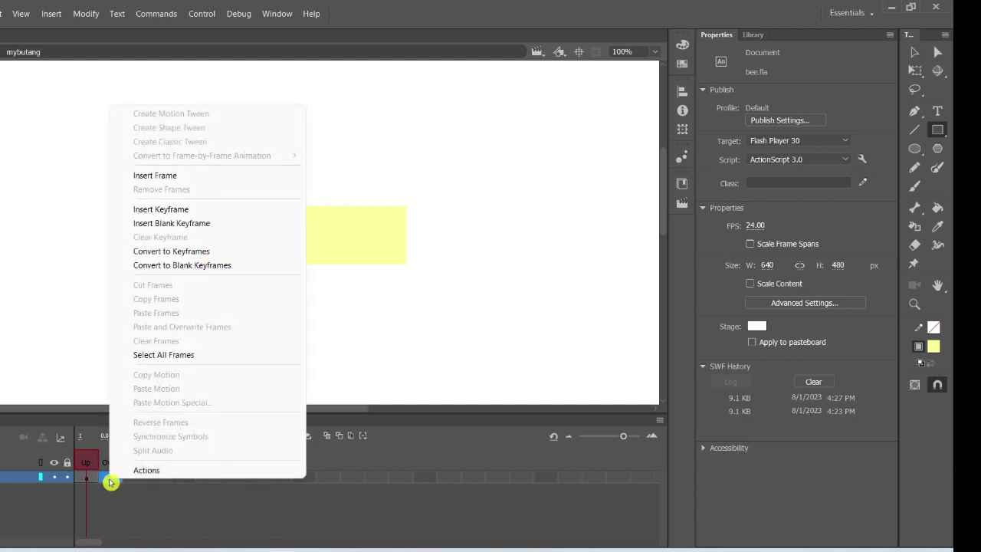
pyautogui.click(183, 209)
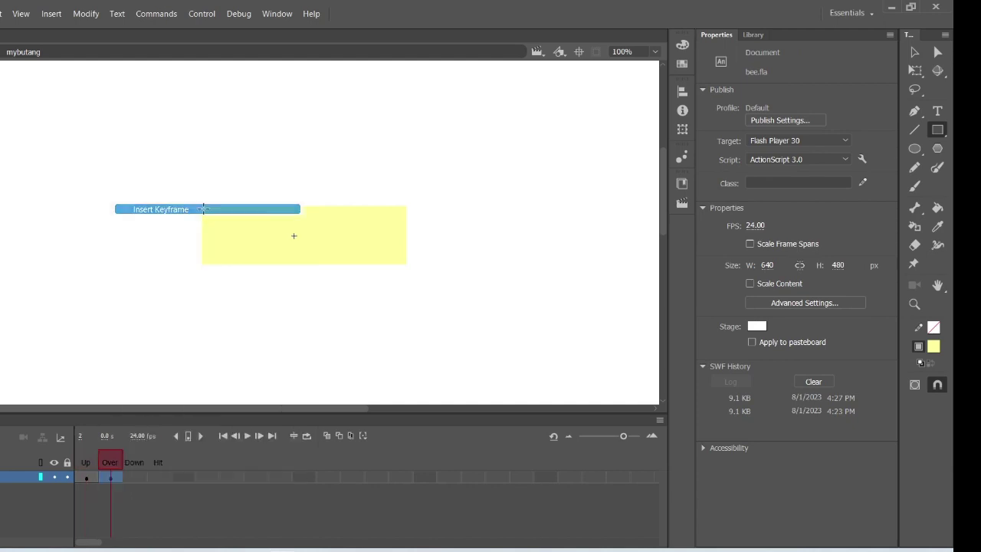
pyautogui.click(134, 476)
pyautogui.press('F6')
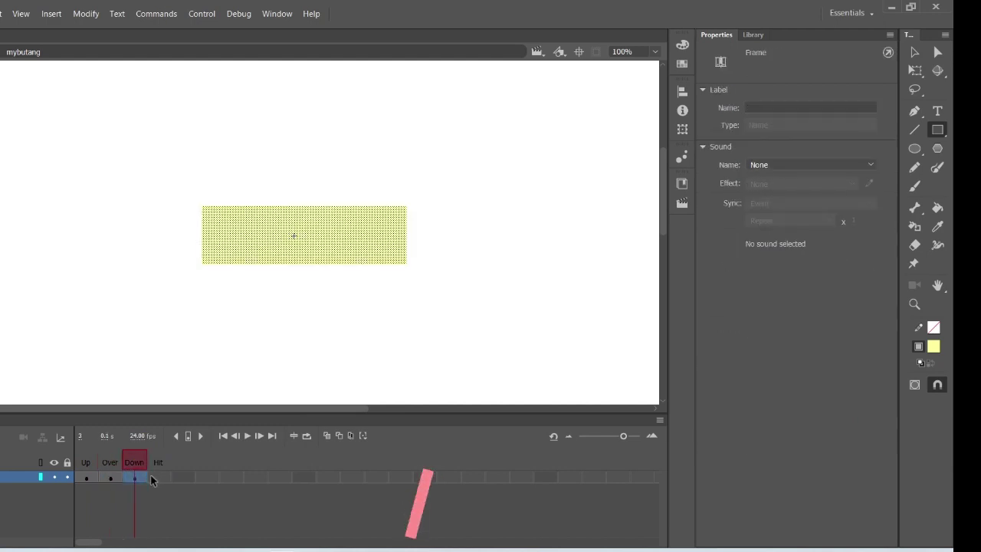
pyautogui.click(158, 477)
pyautogui.press('F6')
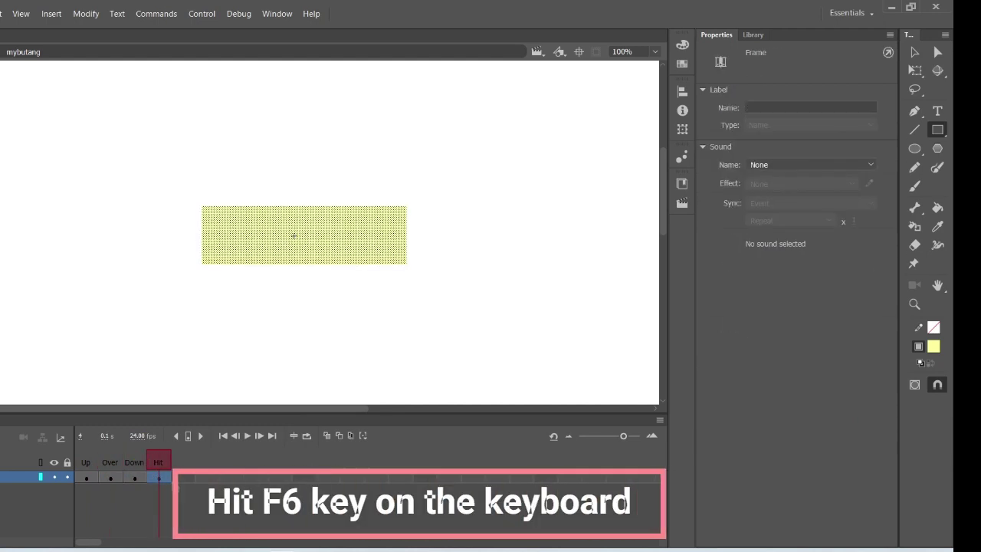
pyautogui.click(192, 510)
# In the Over frame, enlarge the rectangle to about 395 by 113 px with Free Transform and change its fill to orange.
pyautogui.click(110, 477)
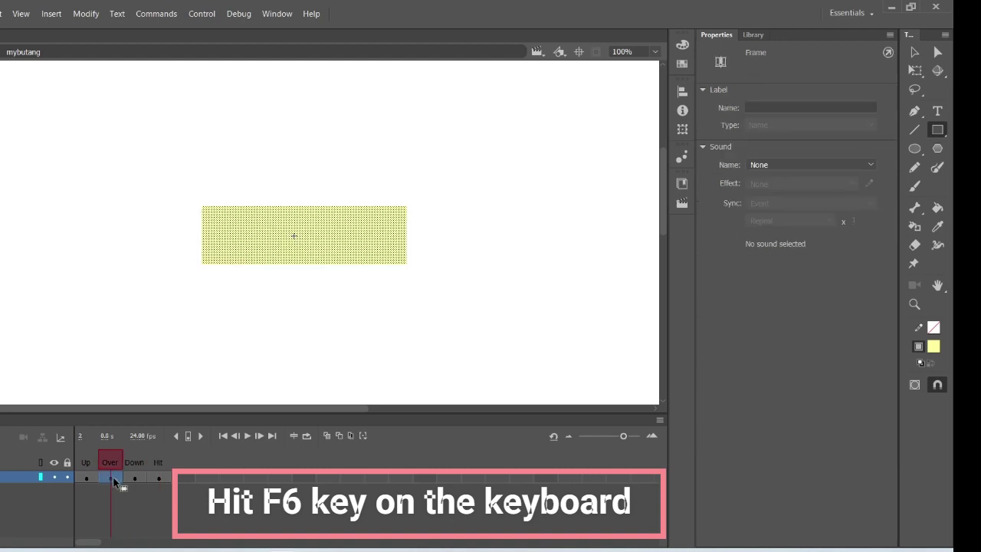
pyautogui.click(113, 478)
pyautogui.press('F6')
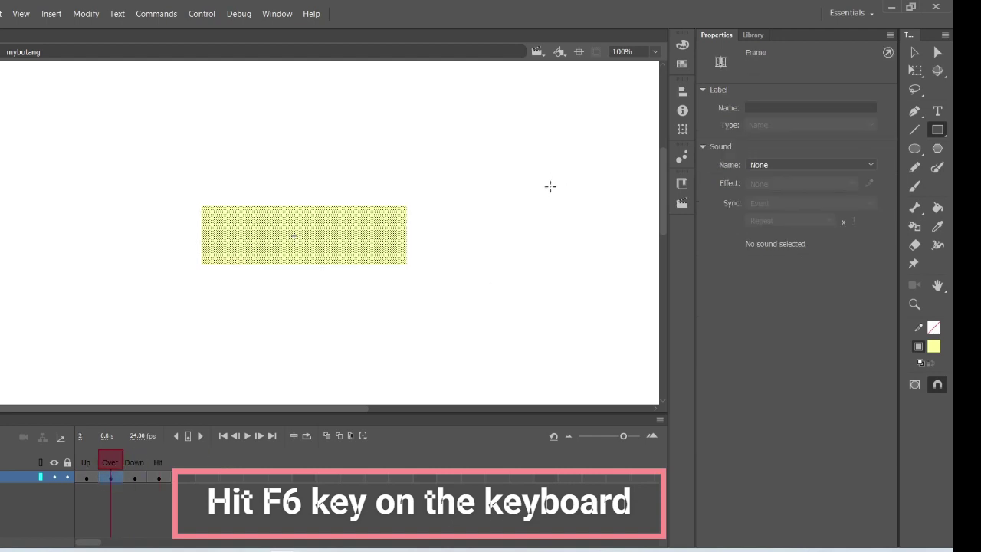
pyautogui.click(921, 77)
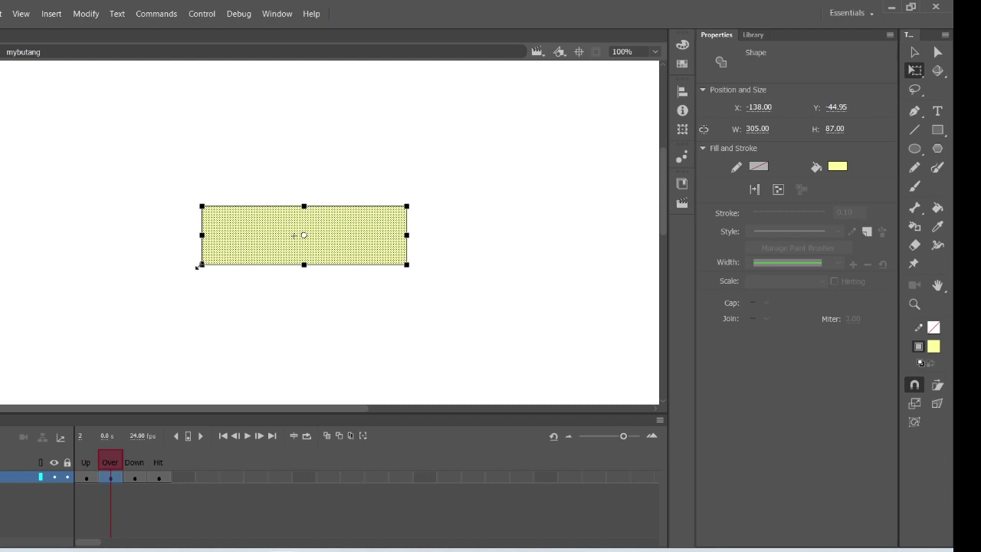
pyautogui.moveTo(198, 267); pyautogui.dragTo(169, 281)
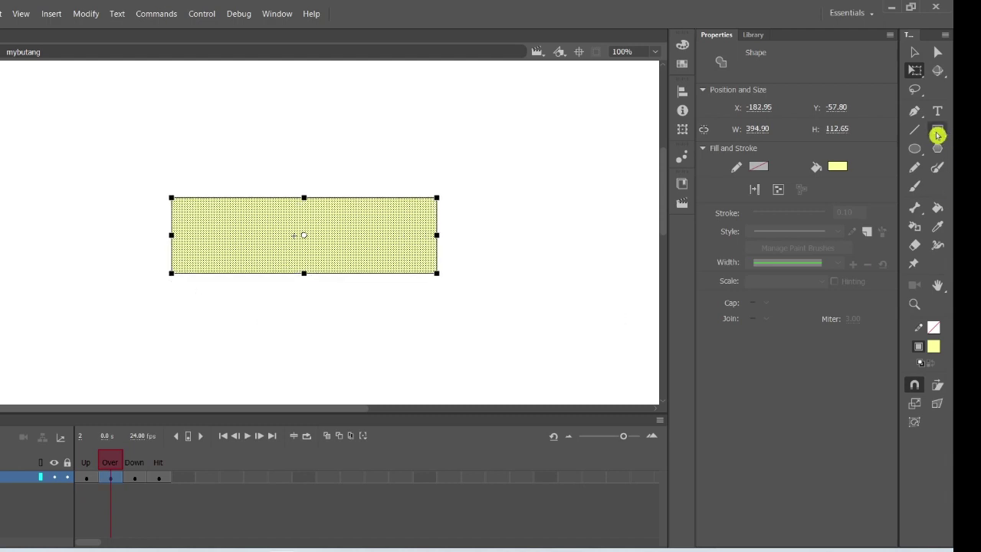
pyautogui.click(837, 167)
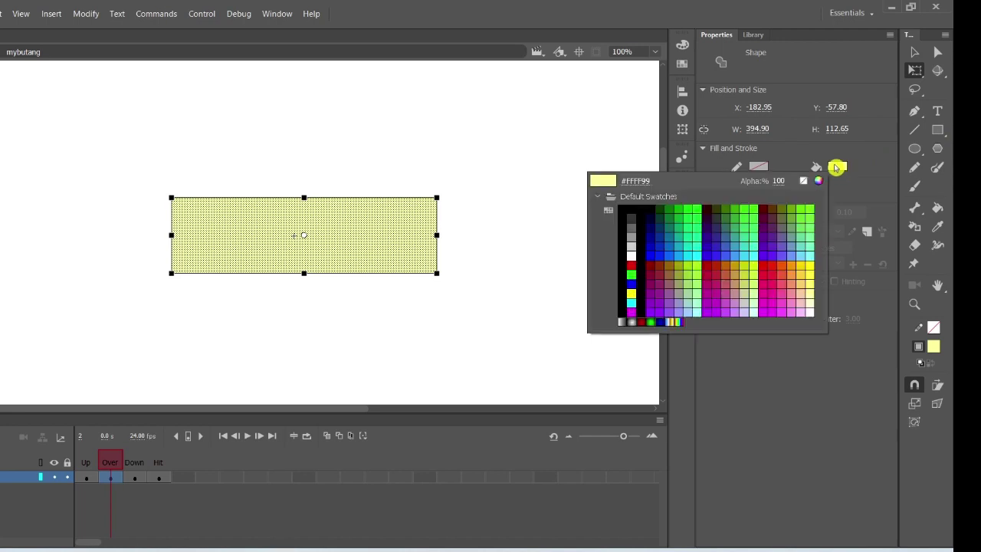
pyautogui.click(789, 263)
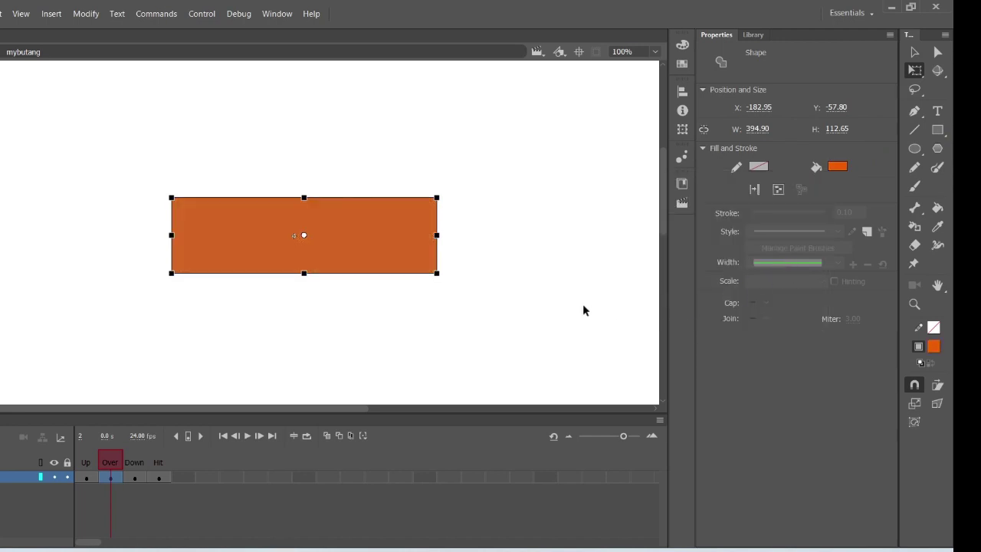
# Compare the shapes in the button's Up, Over, Down and Hit frames.
pyautogui.click(584, 311)
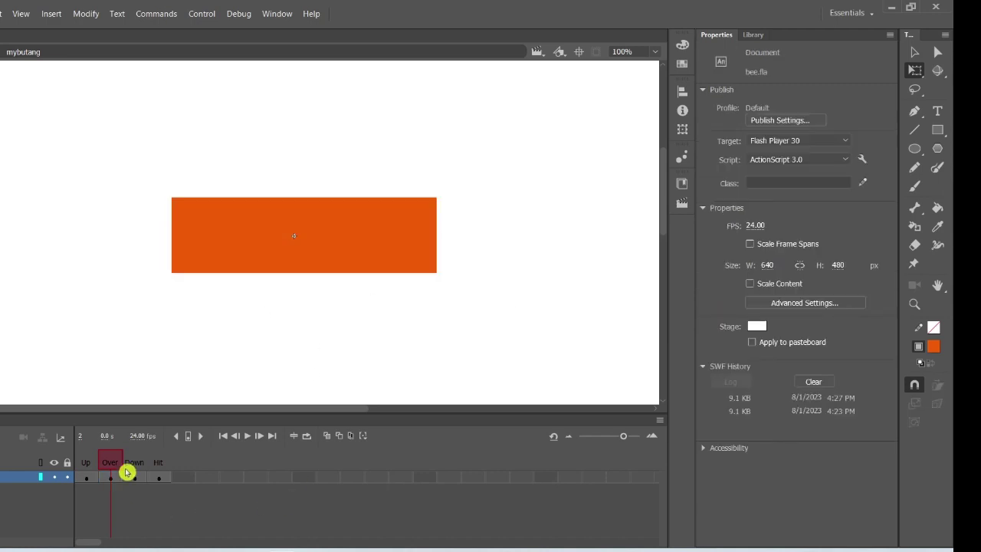
pyautogui.click(87, 471)
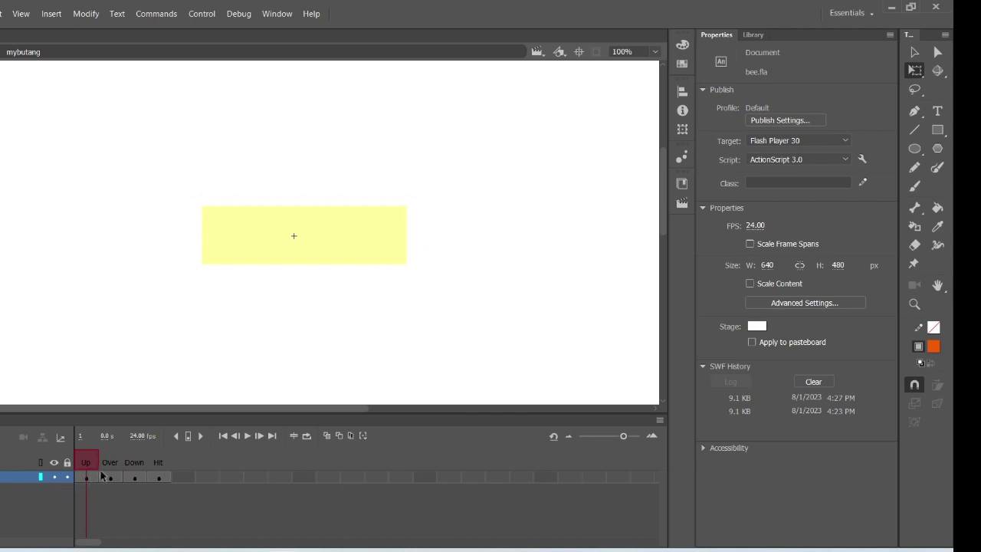
pyautogui.click(106, 466)
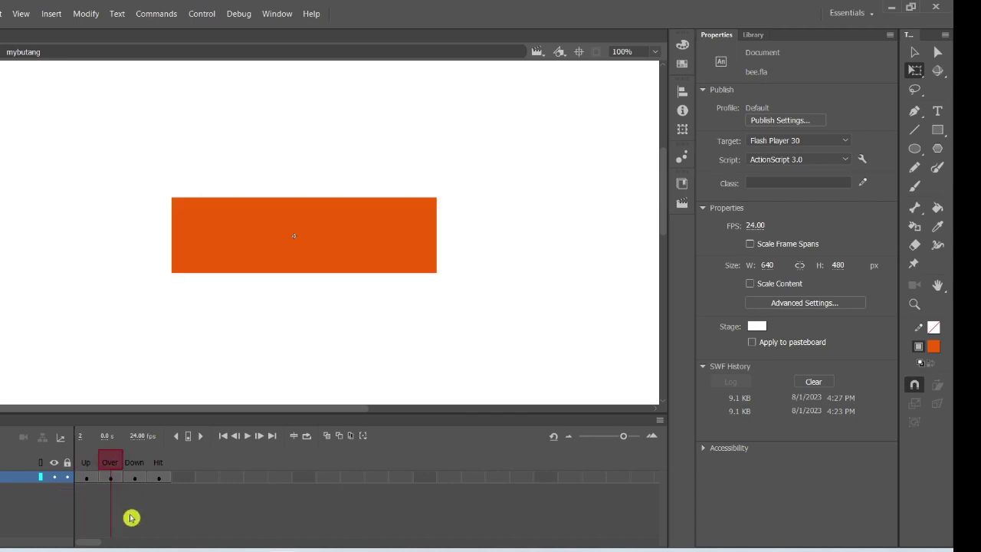
pyautogui.click(141, 463)
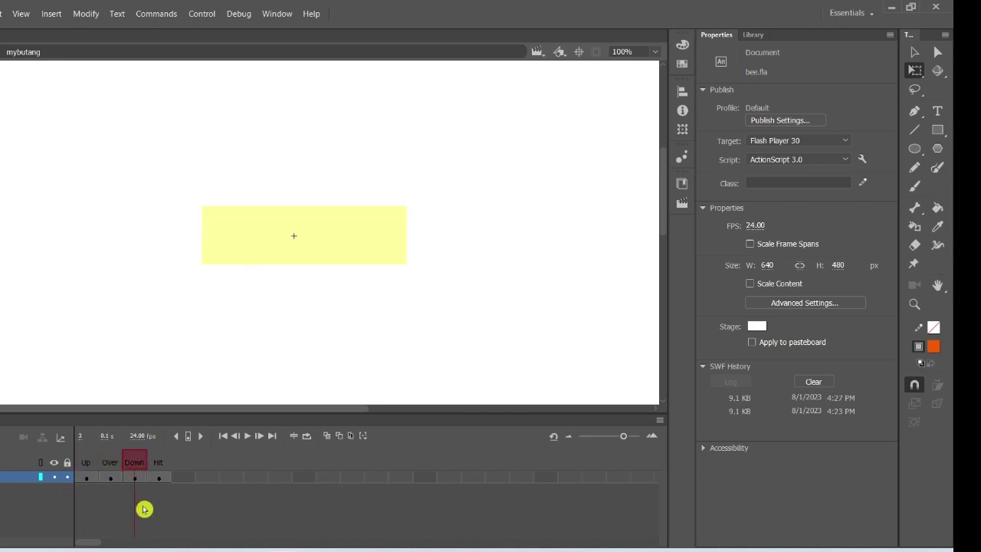
pyautogui.click(158, 467)
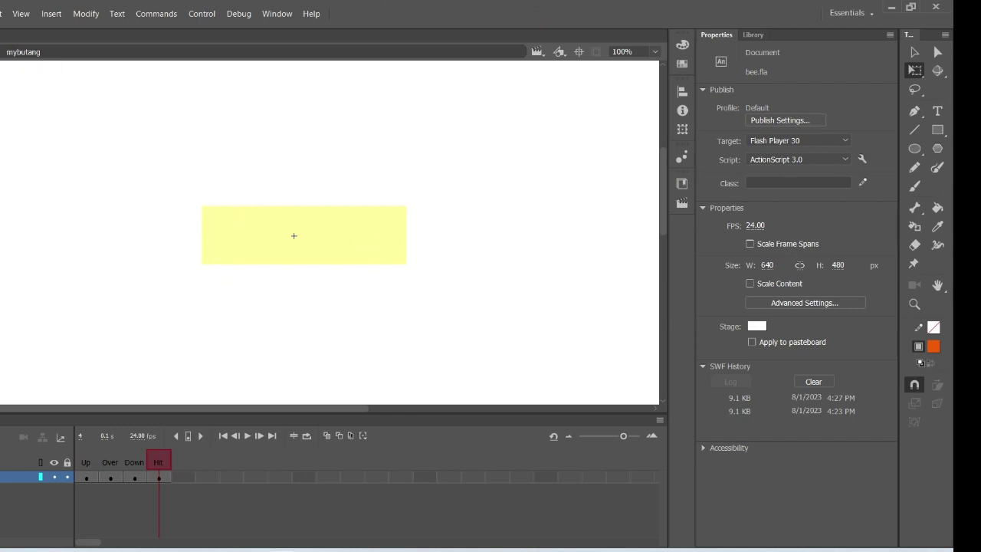
# Return to the menu scene and place three mybutang instances on the stage, aligned in an evenly spaced vertical column.
pyautogui.hotkey('ctrl', 'e')
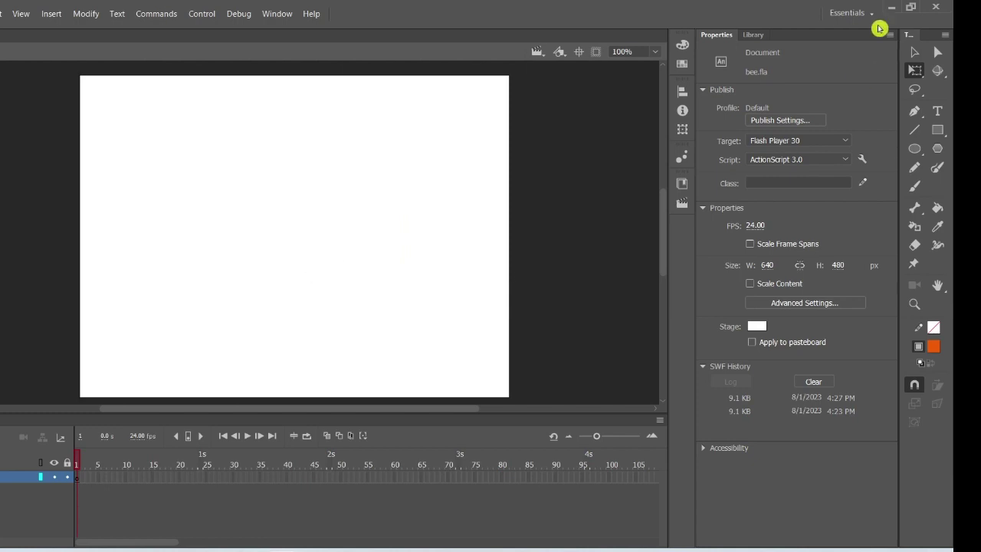
pyautogui.click(752, 36)
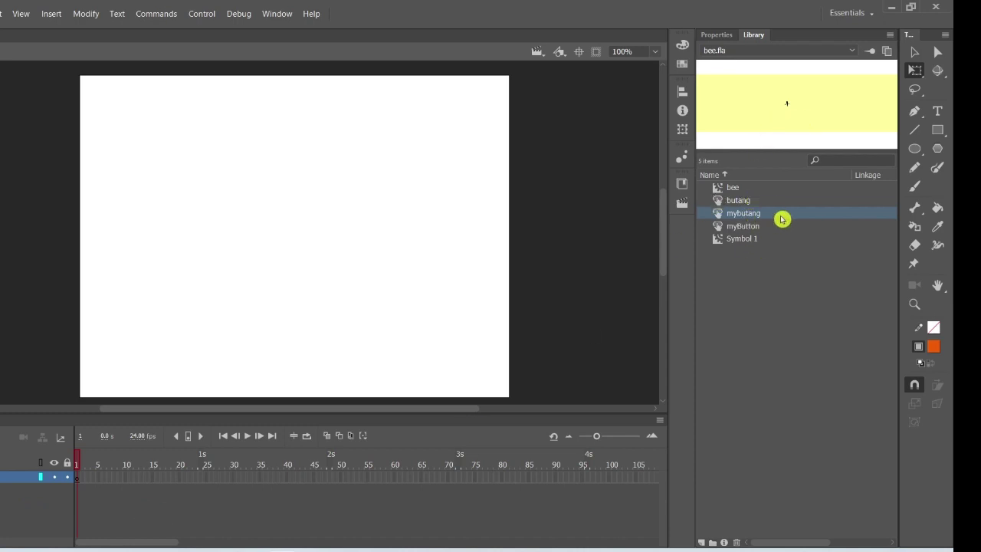
pyautogui.moveTo(782, 219); pyautogui.dragTo(329, 149)
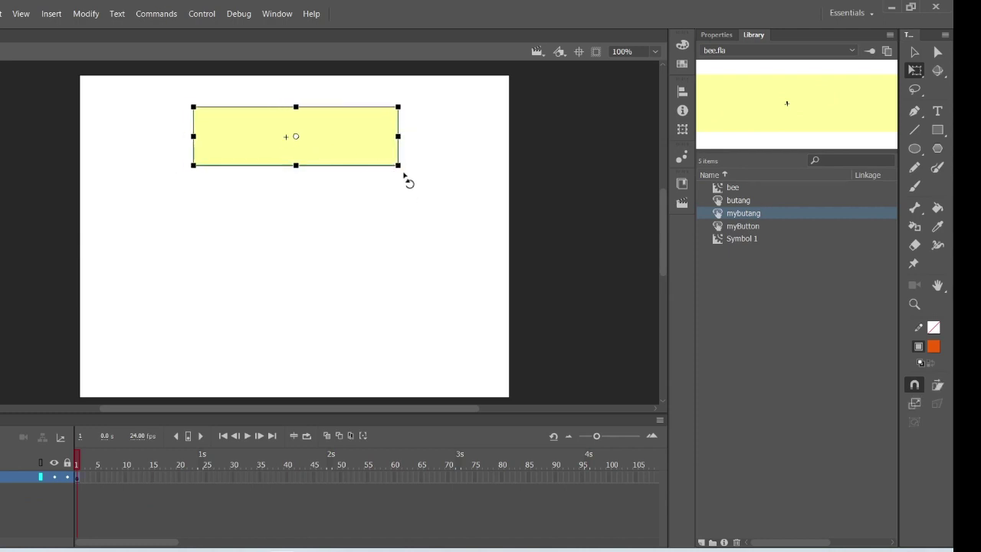
pyautogui.moveTo(337, 145); pyautogui.dragTo(329, 141)
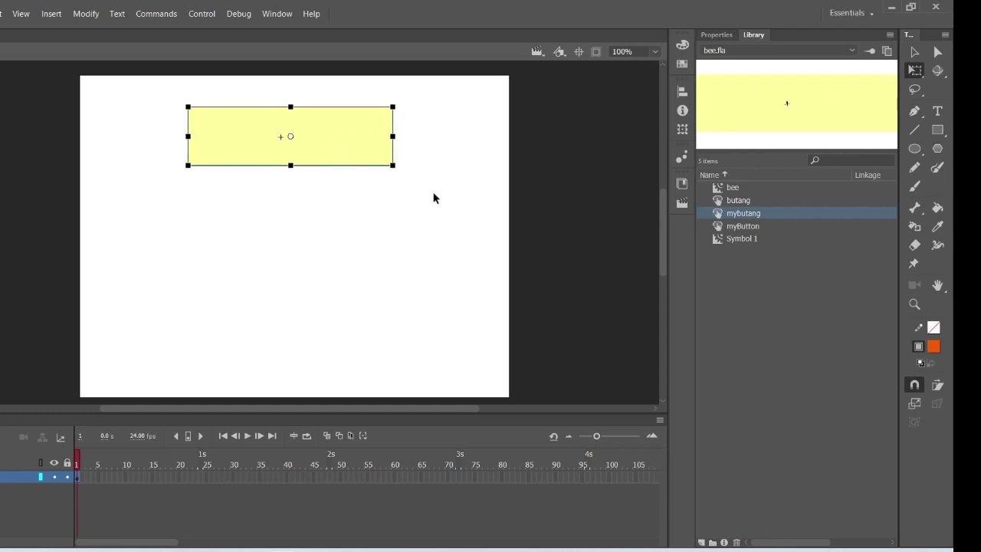
pyautogui.moveTo(212, 255); pyautogui.dragTo(335, 222)
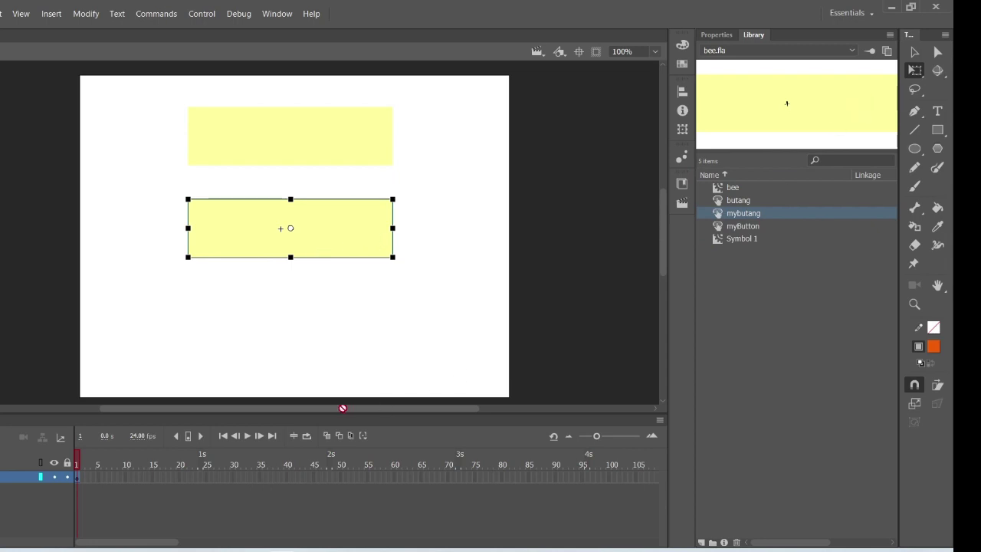
pyautogui.moveTo(315, 334)
pyautogui.mouseDown()
pyautogui.moveTo(344, 333)
pyautogui.moveTo(311, 329)
pyautogui.moveTo(319, 324)
pyautogui.mouseUp()
pyautogui.click(504, 344)
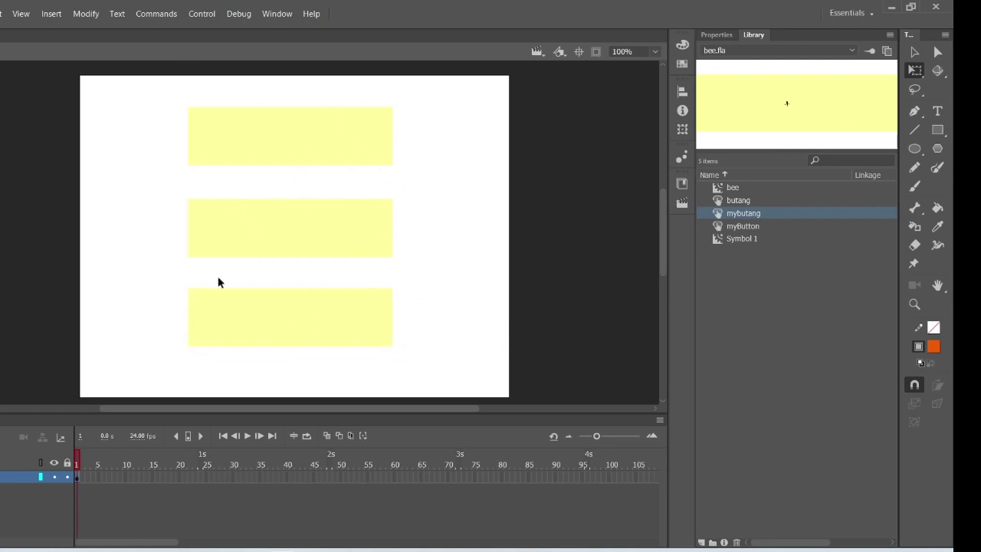
# Add the black text label "ball" over the upper button on the stage.
pyautogui.click(937, 112)
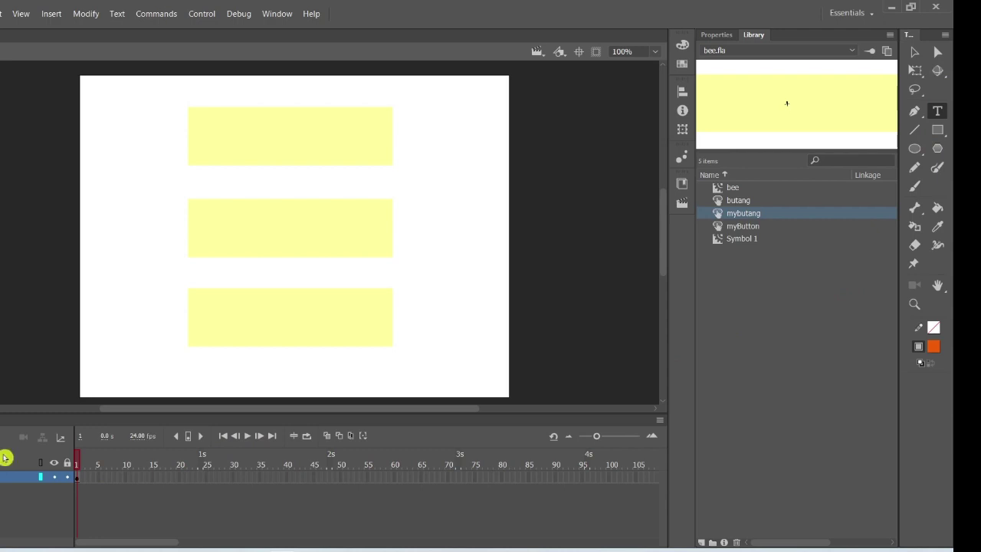
pyautogui.click(934, 347)
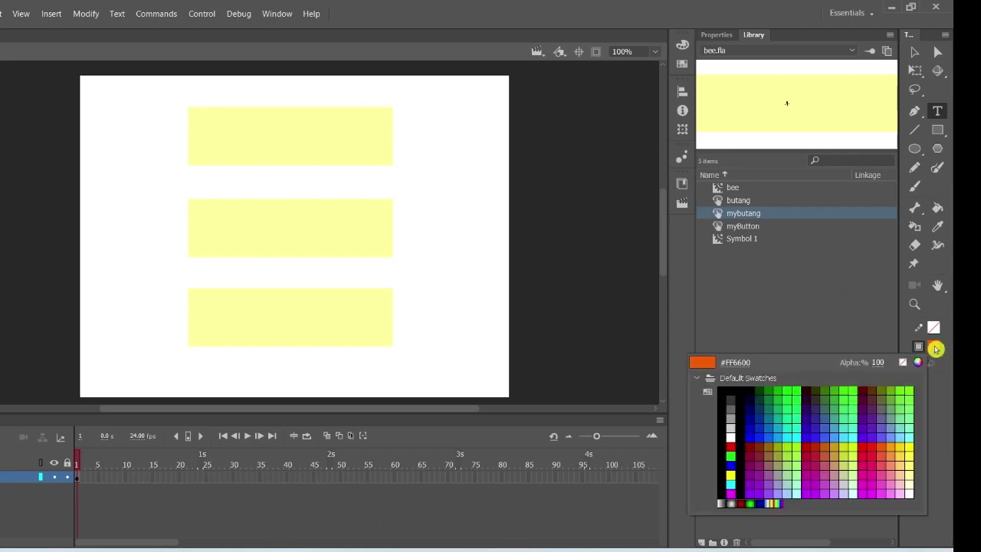
pyautogui.click(749, 391)
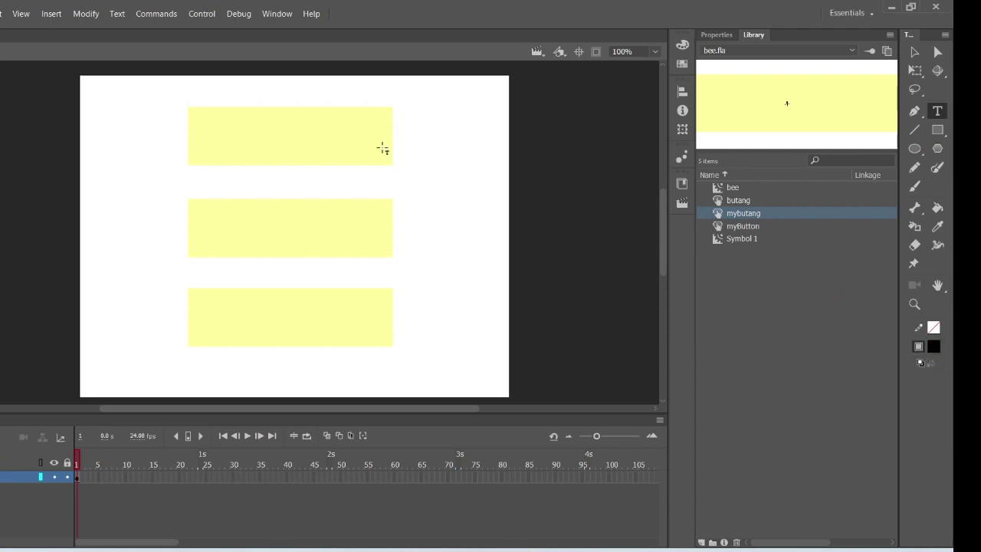
pyautogui.click(279, 138)
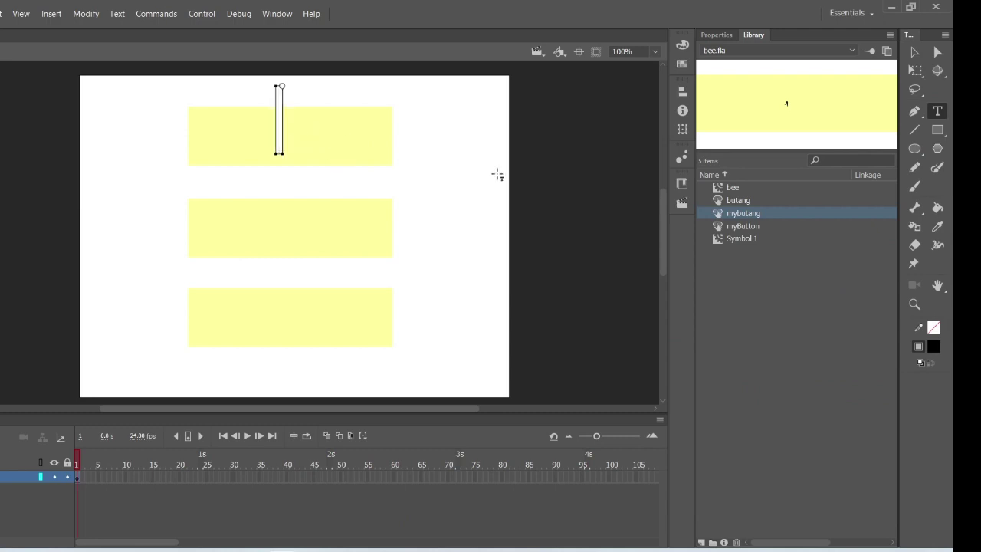
pyautogui.write('ball')
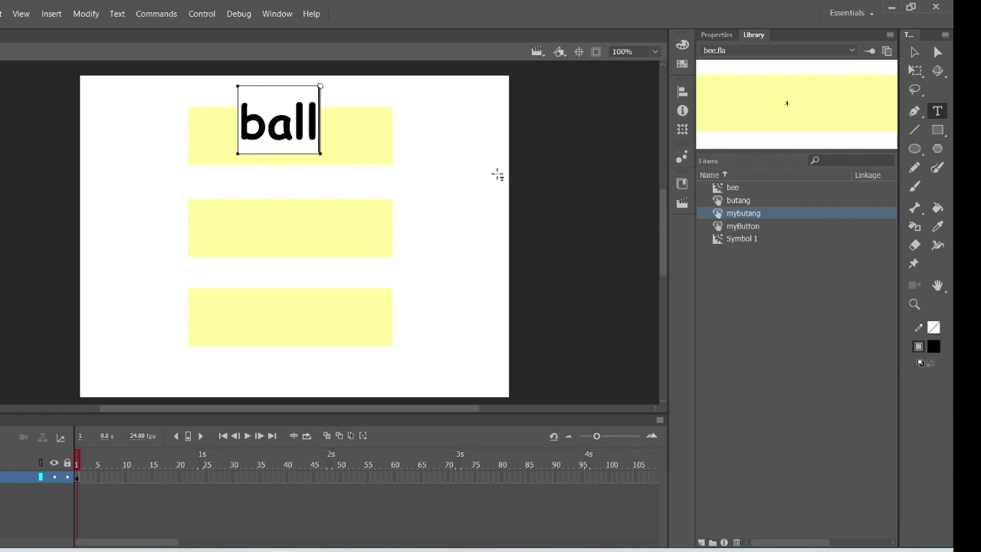
# Shrink the "ball" label with Free Transform to fit inside the upper button and nudge it to the button's centre.
pyautogui.click(915, 52)
pyautogui.moveTo(291, 123); pyautogui.dragTo(291, 129)
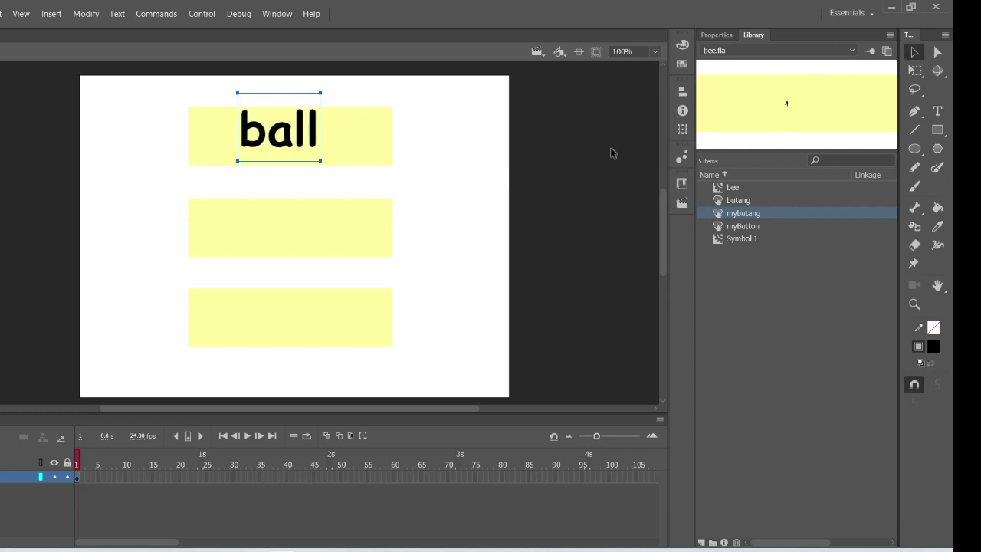
pyautogui.click(915, 71)
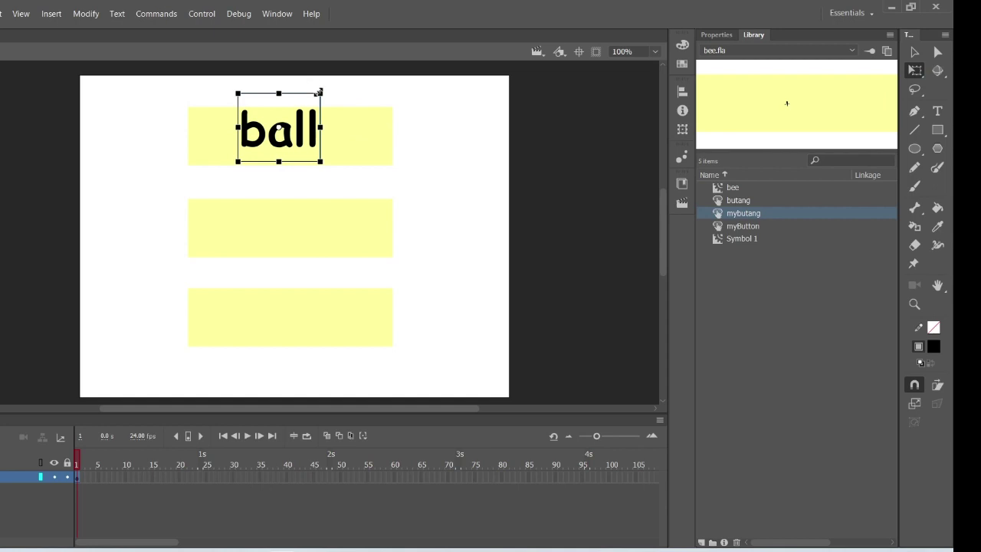
pyautogui.moveTo(320, 93); pyautogui.dragTo(315, 139)
pyautogui.press('Down')
pyautogui.press('Down')
pyautogui.press('Down')
pyautogui.press('Down')
pyautogui.press('Down')
pyautogui.press('Down')
pyautogui.press('Down')
# Duplicate the "ball" label onto the middle button and change the copy's text to "bee".
pyautogui.hotkey('ctrl', 'c')
pyautogui.hotkey('ctrl', 'v')
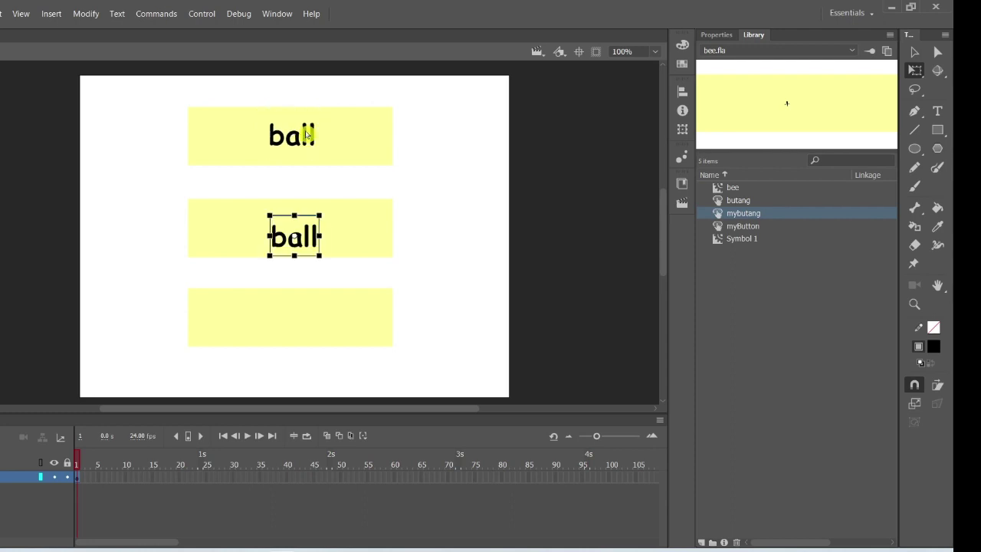
pyautogui.doubleClick(299, 240)
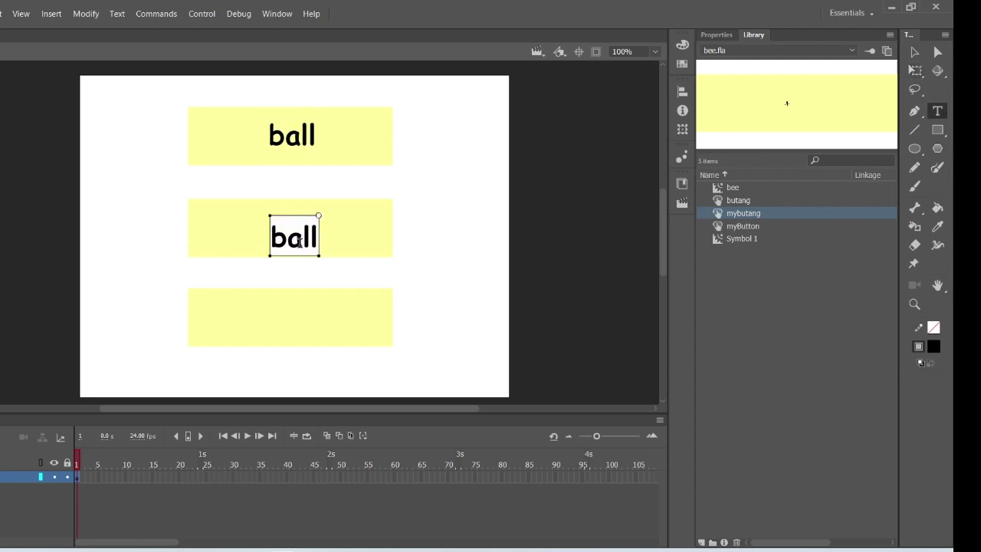
pyautogui.press('BackSpace')
pyautogui.press('BackSpace')
pyautogui.press('BackSpace')
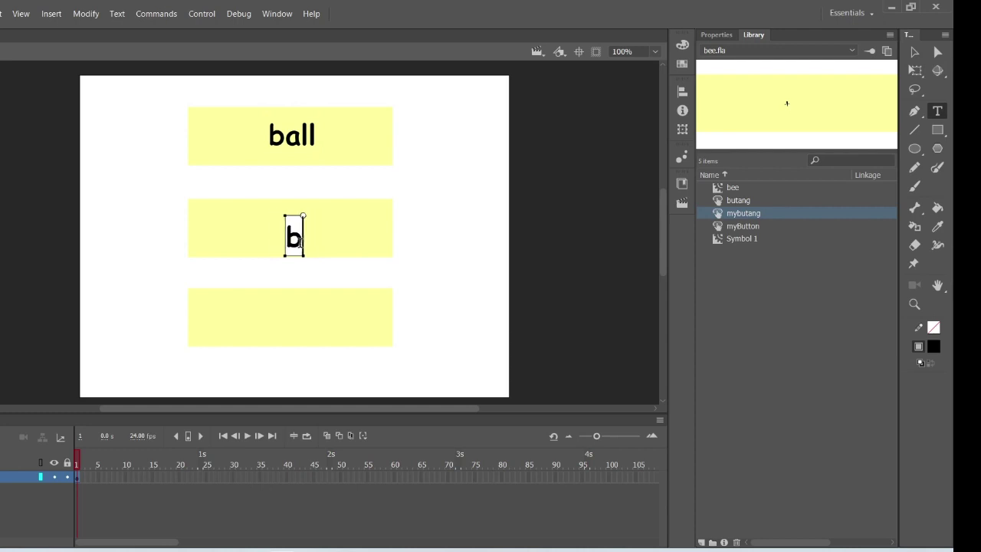
pyautogui.write('ee')
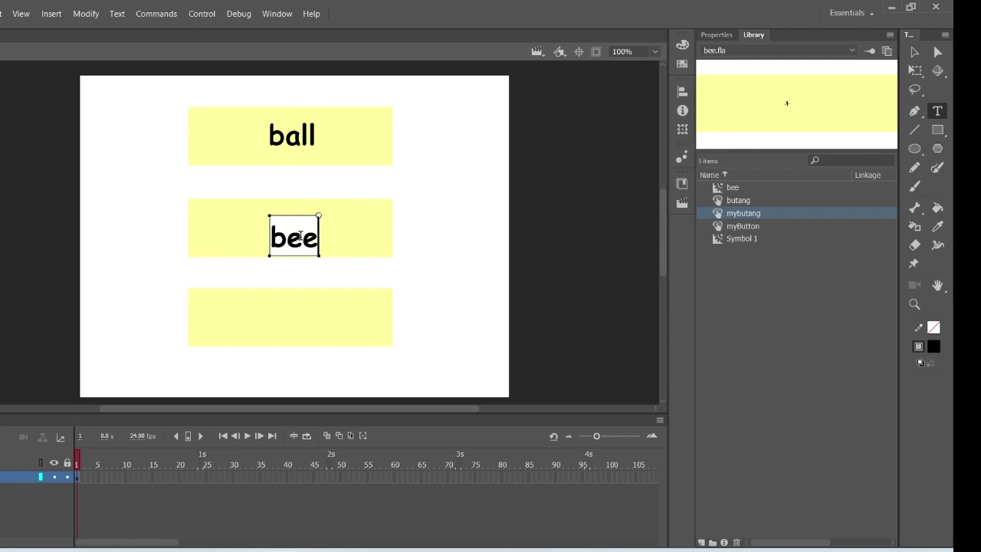
# Nudge the "bee" label up until it is vertically centred on the middle button.
pyautogui.click(913, 71)
pyautogui.press('Up')
pyautogui.press('Up')
pyautogui.press('Up')
pyautogui.press('Up')
pyautogui.press('Up')
pyautogui.press('Up')
pyautogui.press('Up')
pyautogui.press('Up')
pyautogui.press('Up')
pyautogui.press('Up')
pyautogui.press('Up')
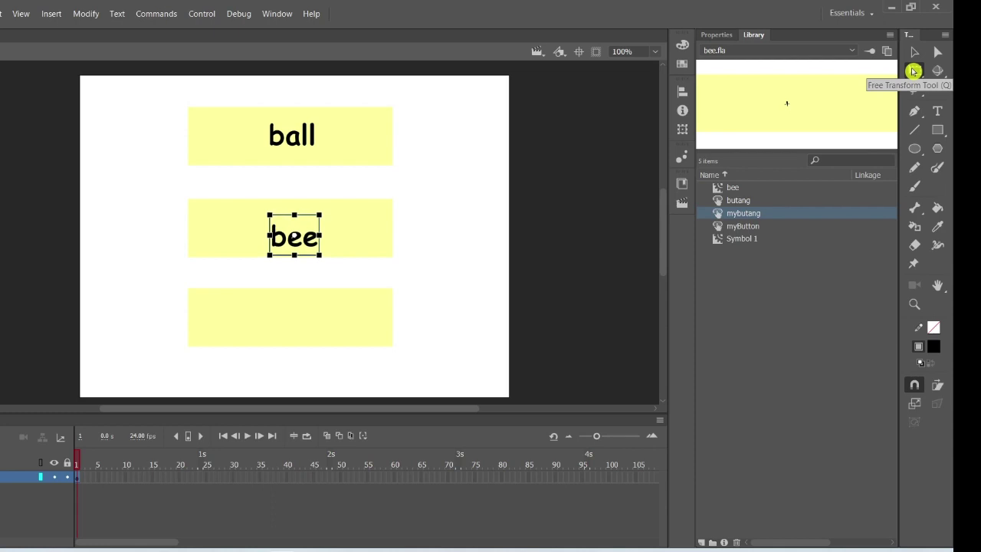
pyautogui.press('Up')
pyautogui.press('Up')
pyautogui.press('Up')
pyautogui.press('Up')
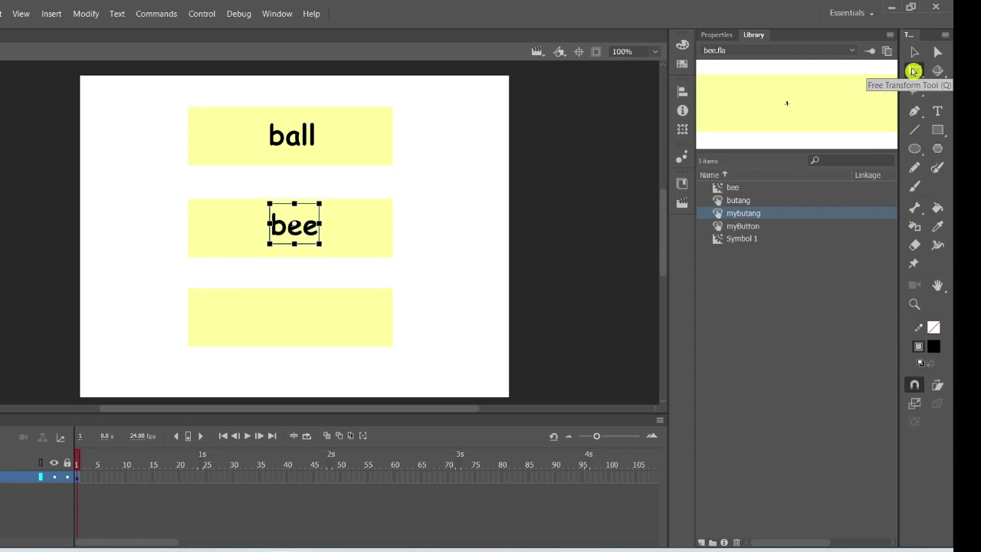
pyautogui.press('Down')
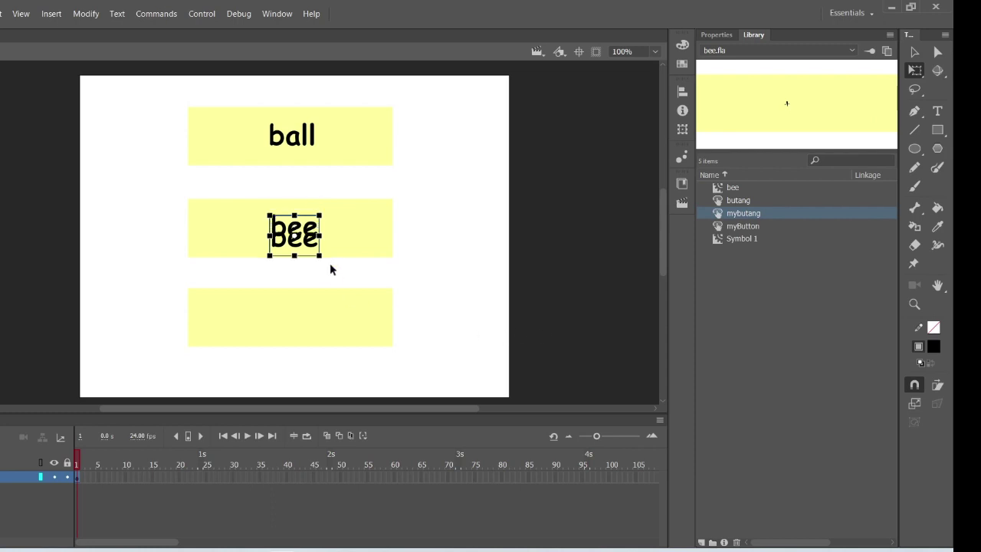
# Put a copy of the "bee" label on the lowest button and change its text to "exit".
pyautogui.moveTo(308, 241); pyautogui.dragTo(303, 323)
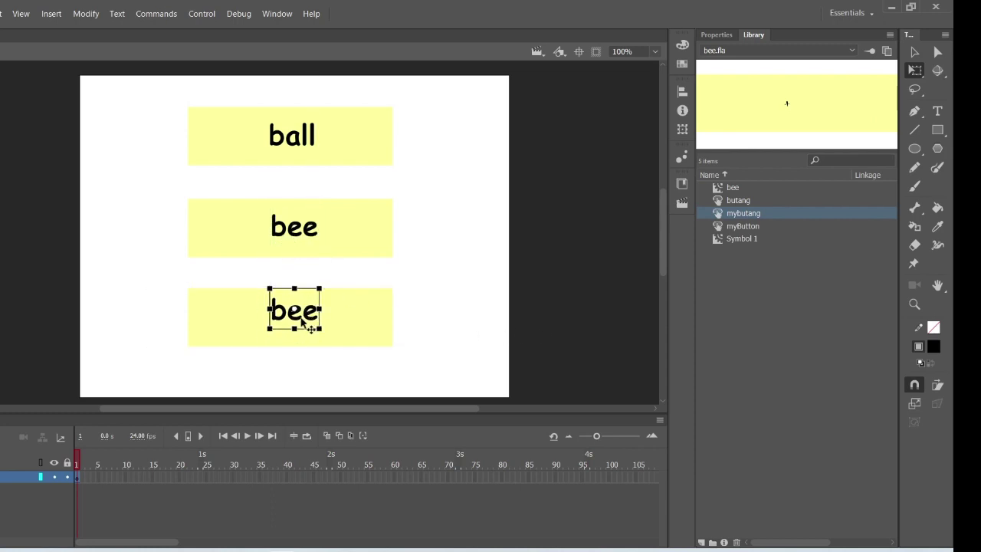
pyautogui.doubleClick(302, 322)
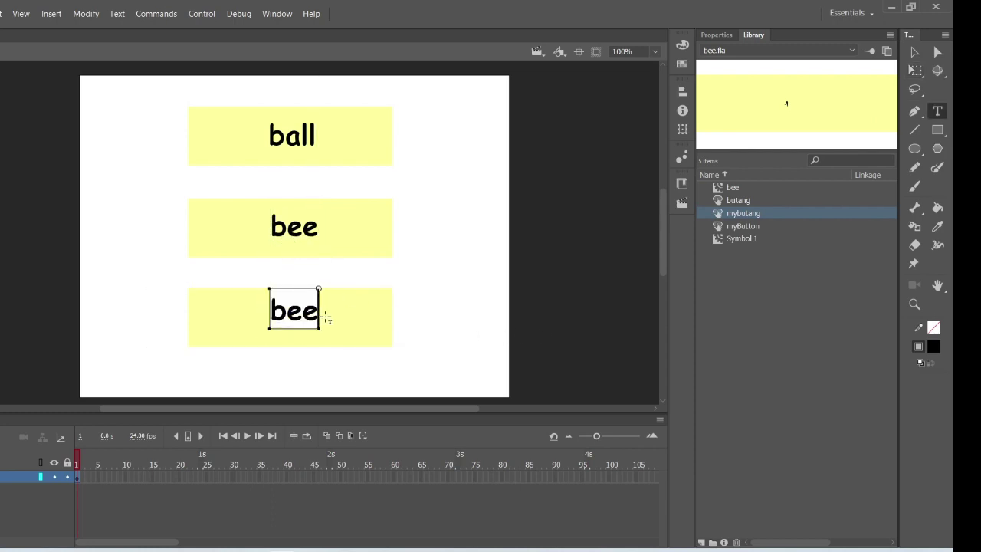
pyautogui.press('BackSpace')
pyautogui.press('BackSpace')
pyautogui.press('BackSpace')
pyautogui.write('e')
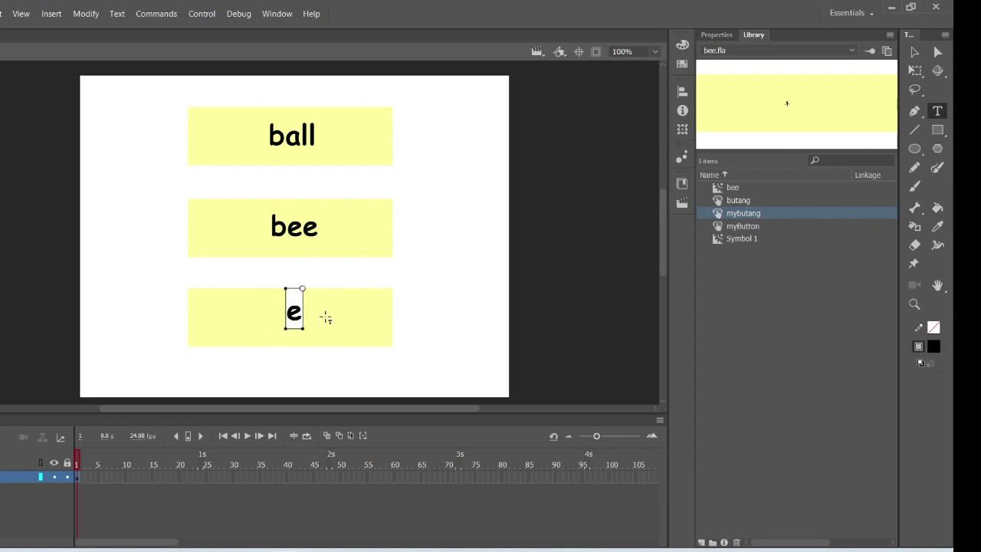
pyautogui.write('xit')
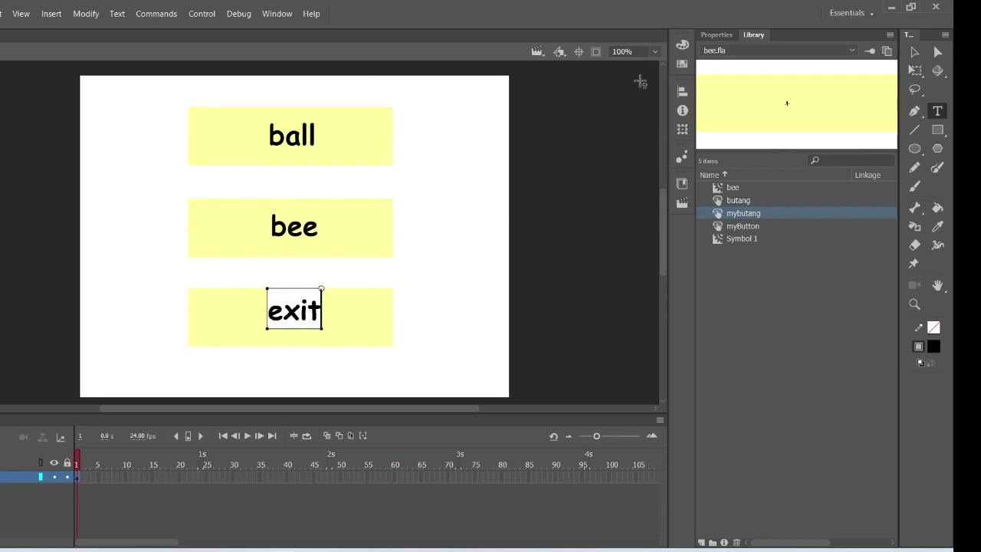
# Move the "exit" label slightly down and align it with the labels above, centred on the lowest button.
pyautogui.click(914, 52)
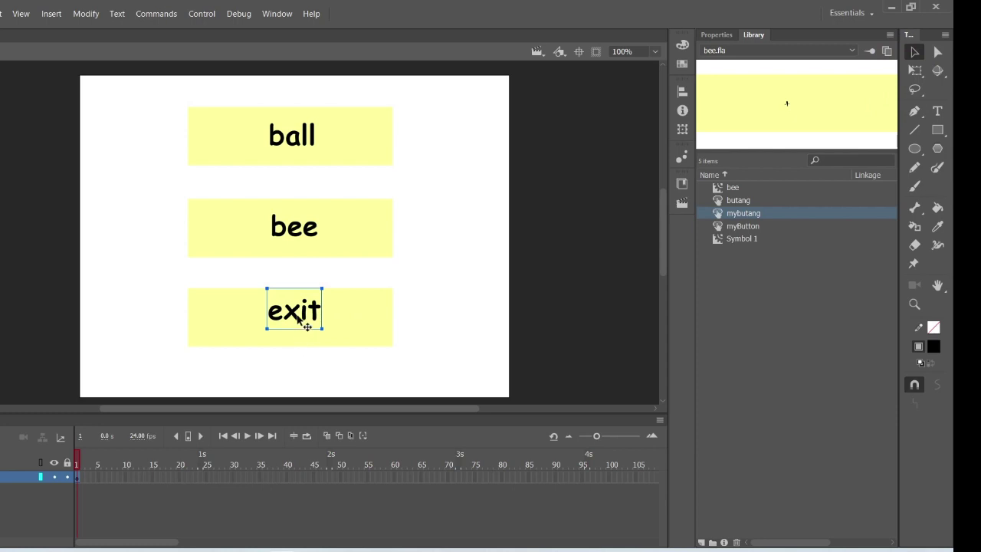
pyautogui.moveTo(298, 321); pyautogui.dragTo(299, 329)
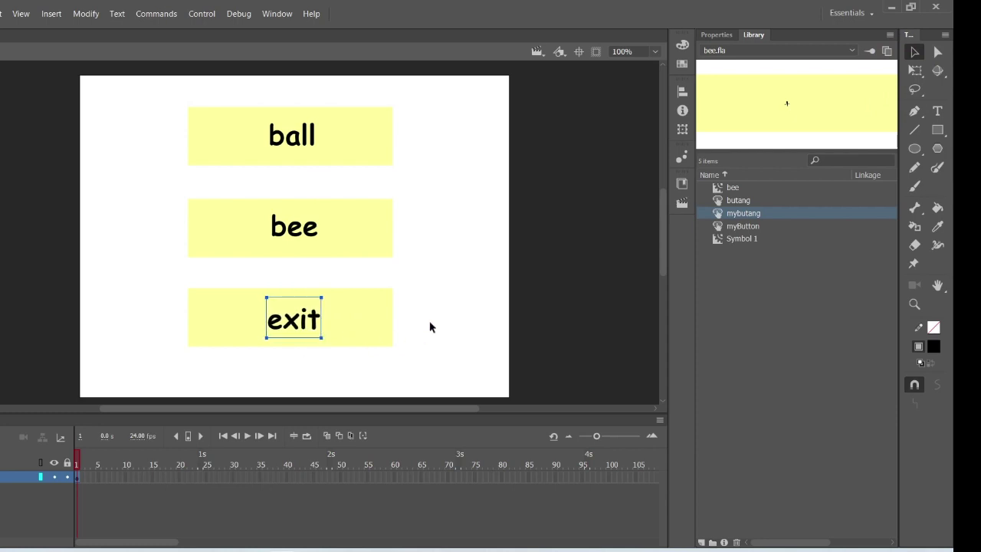
pyautogui.click(451, 300)
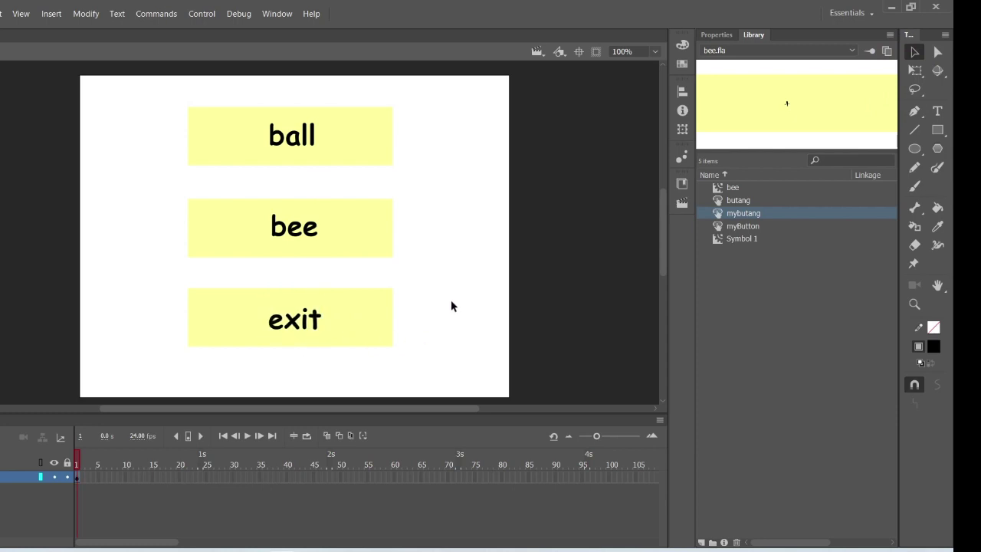
pyautogui.click(318, 321)
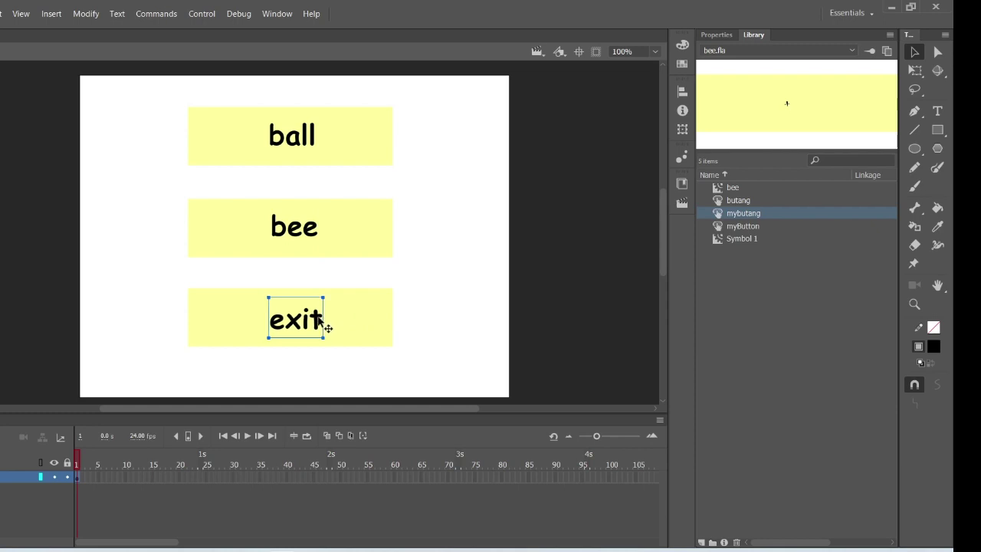
# Test the movie to check the buttons' Over state and close the preview window.
pyautogui.click(469, 329)
pyautogui.hotkey('ctrl', 'Return')
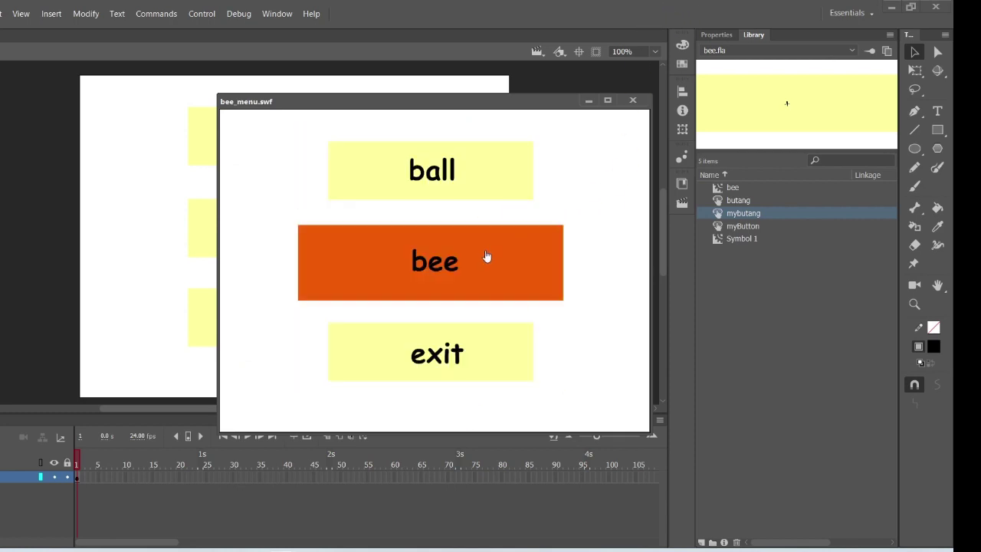
pyautogui.click(634, 104)
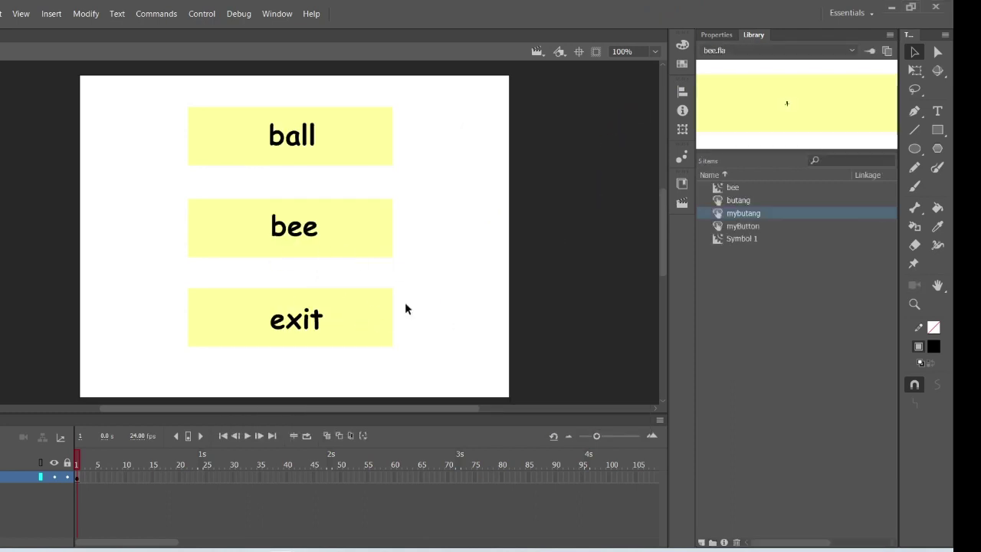
# Play the movie in a preview to check how it runs from the menu scene, and close the preview.
pyautogui.hotkey('ctrl', 'Return')
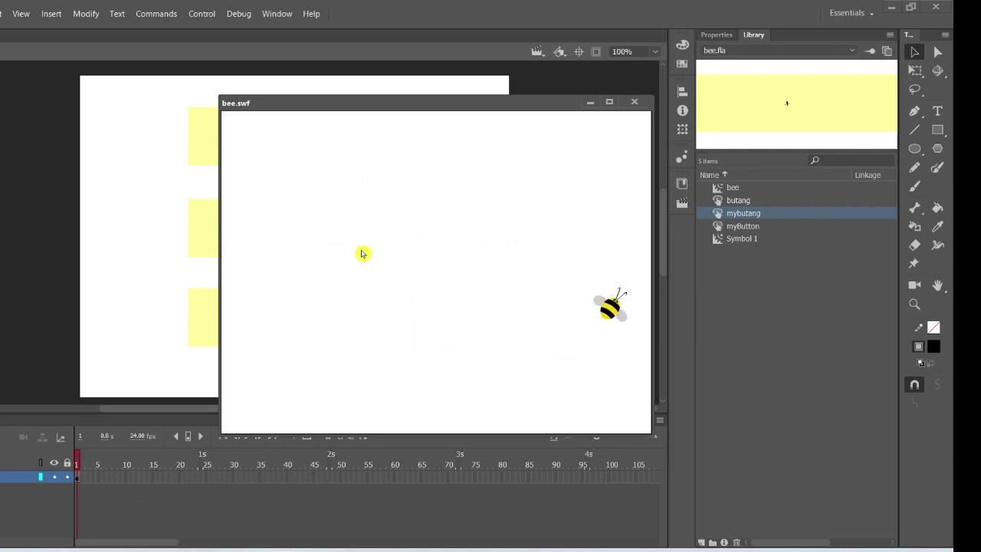
pyautogui.click(634, 102)
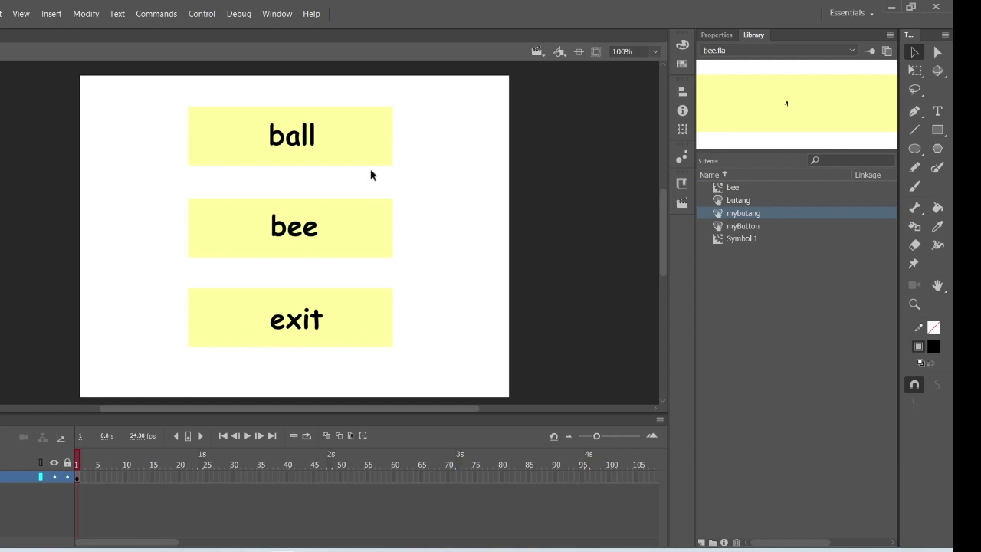
# Add the script stop(); to frame 1 of Layer_1 in the menu scene and close the script editor.
pyautogui.click(475, 407)
pyautogui.click(82, 482)
pyautogui.click(80, 479)
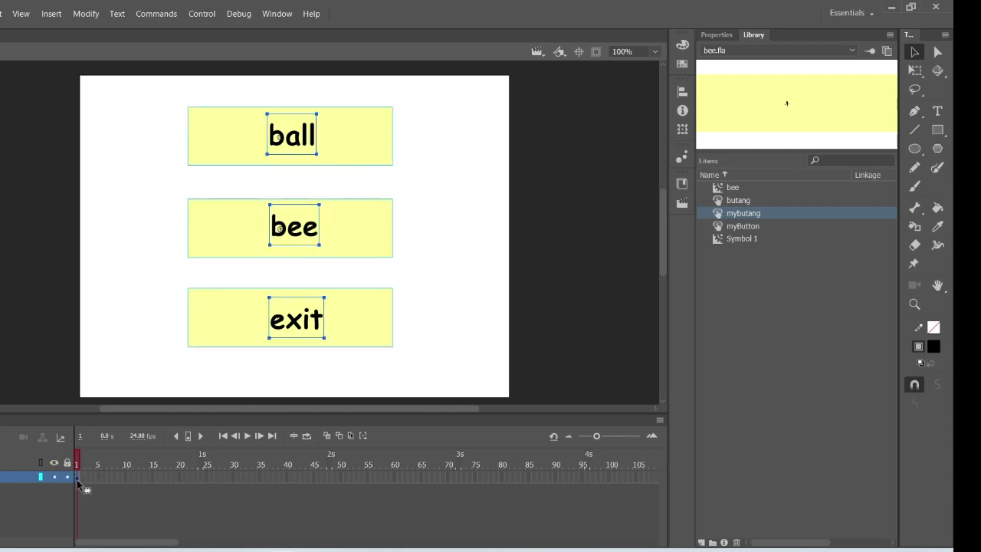
pyautogui.rightClick(78, 483)
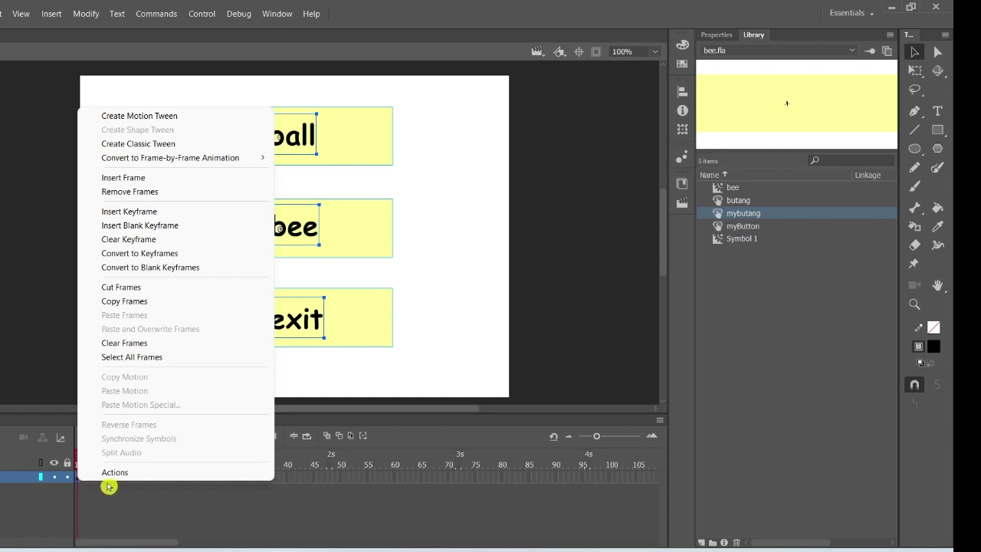
pyautogui.click(124, 473)
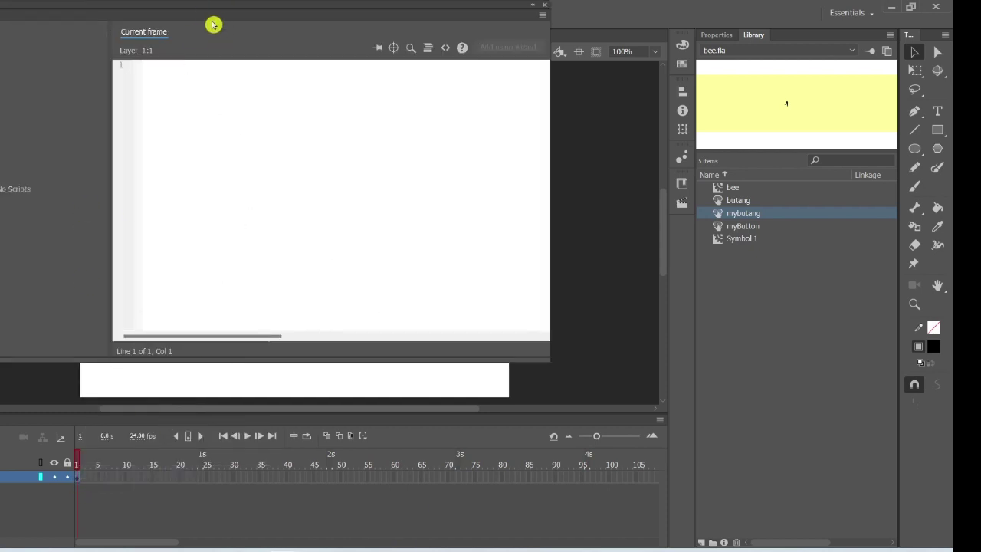
pyautogui.moveTo(213, 11); pyautogui.dragTo(263, 79)
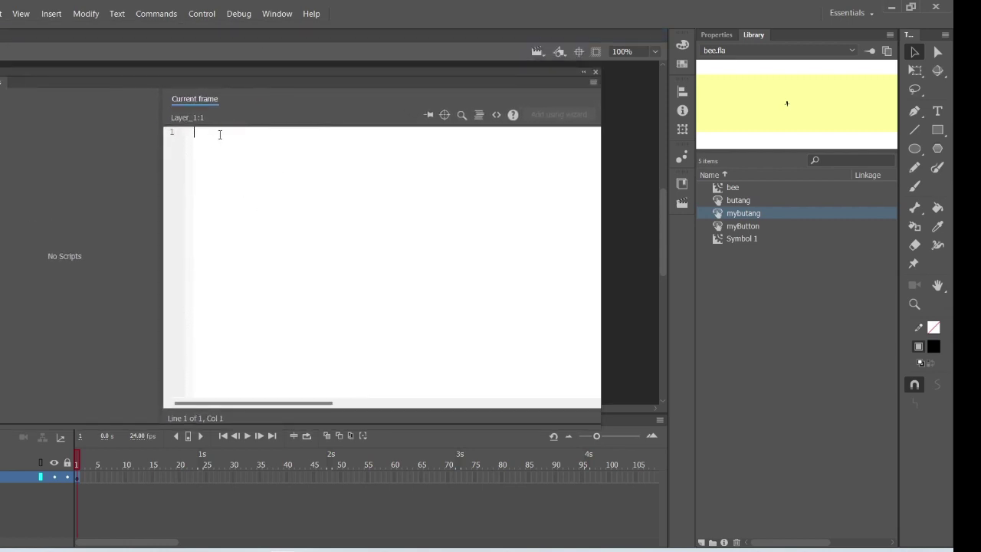
pyautogui.click(276, 97)
pyautogui.write('stop')
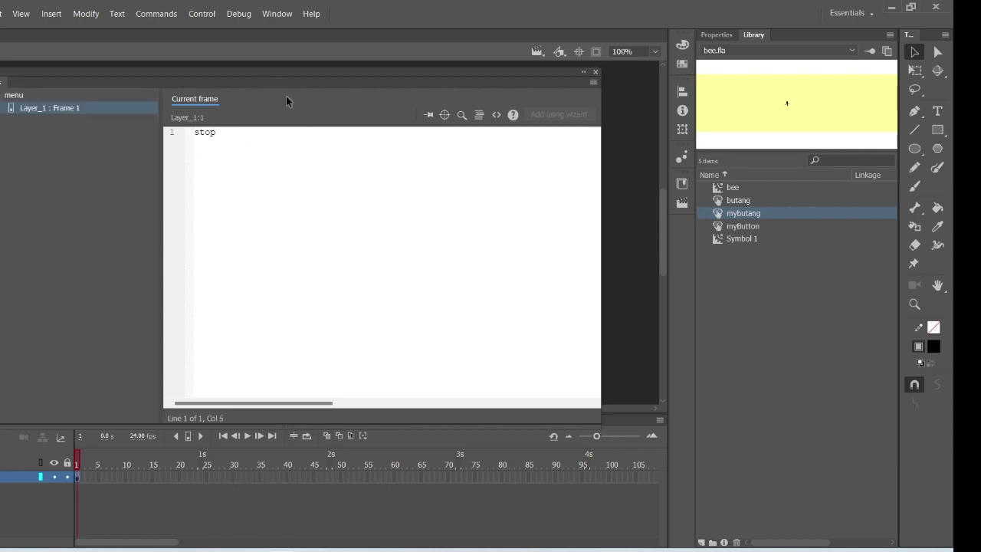
pyautogui.write('();')
pyautogui.click(598, 72)
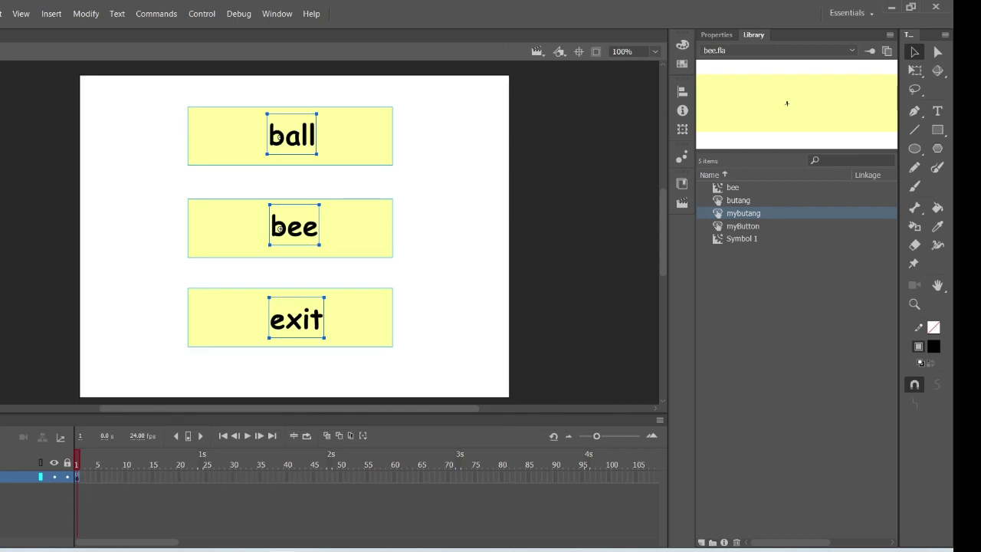
pyautogui.click(468, 364)
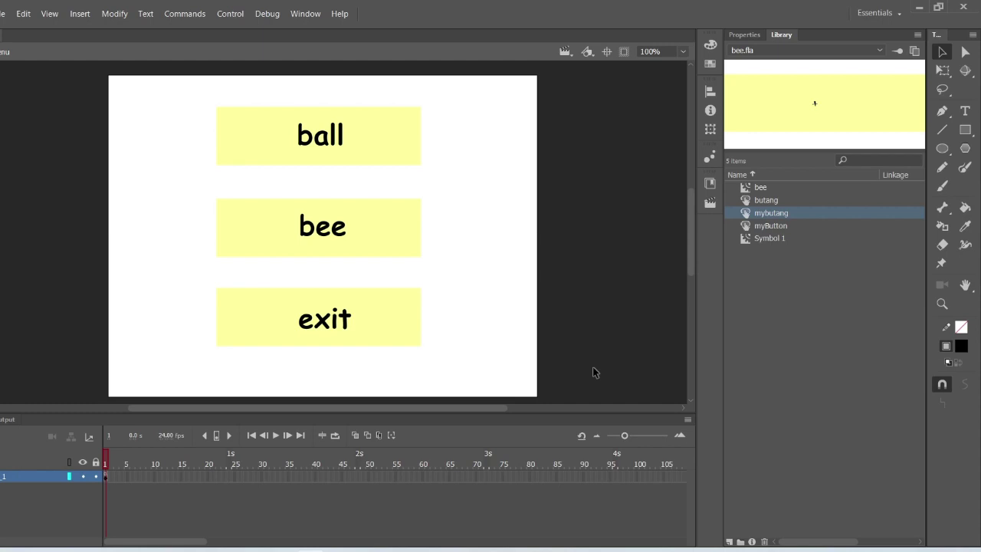
# Test the movie to check that playback holds on the menu, and close the preview.
pyautogui.hotkey('ctrl', 'Return')
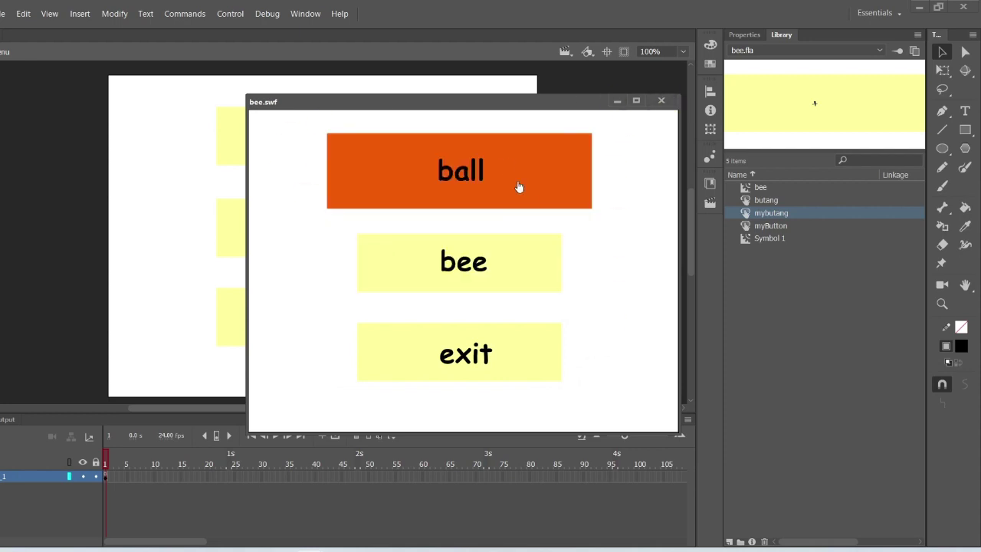
pyautogui.click(661, 107)
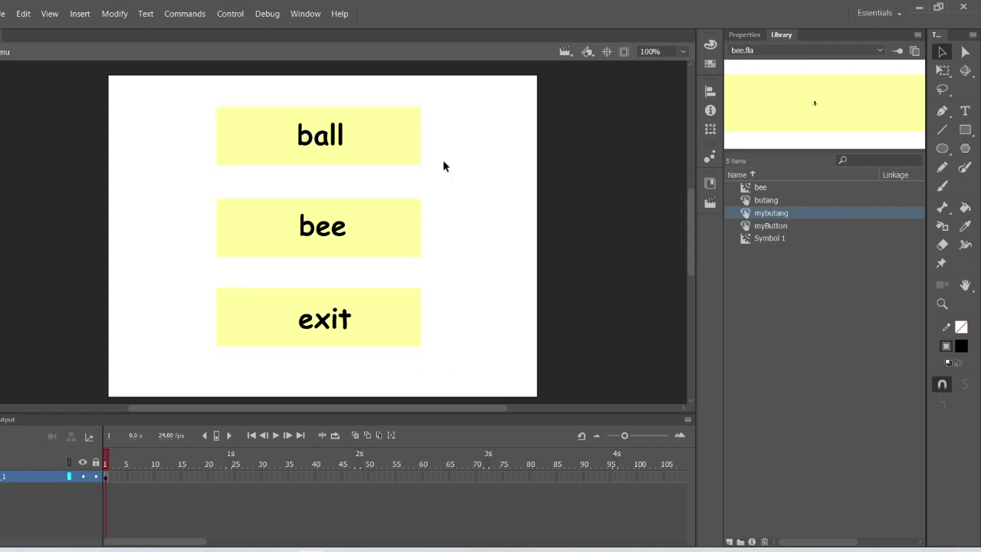
# Give the button behind the "ball" label the instance name ball.
pyautogui.click(402, 147)
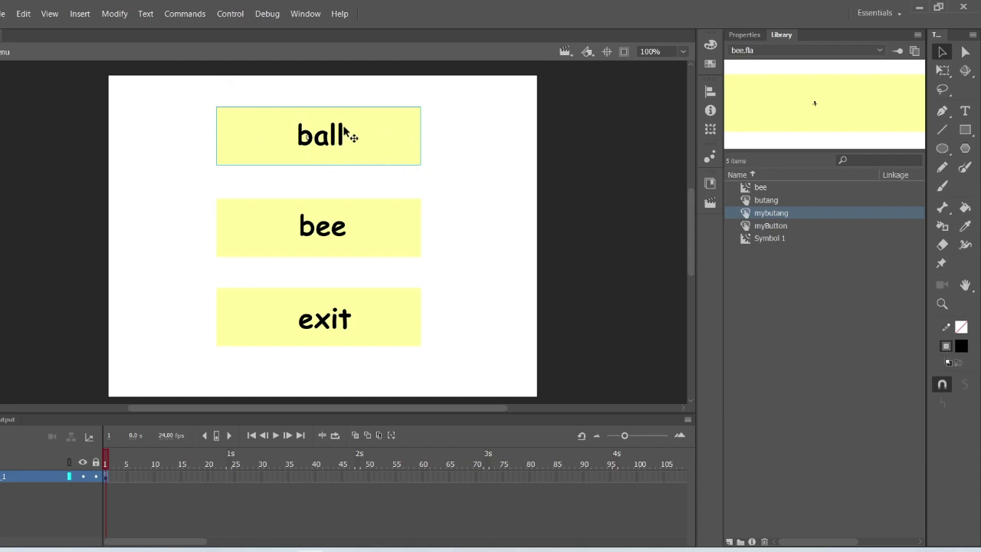
pyautogui.click(751, 39)
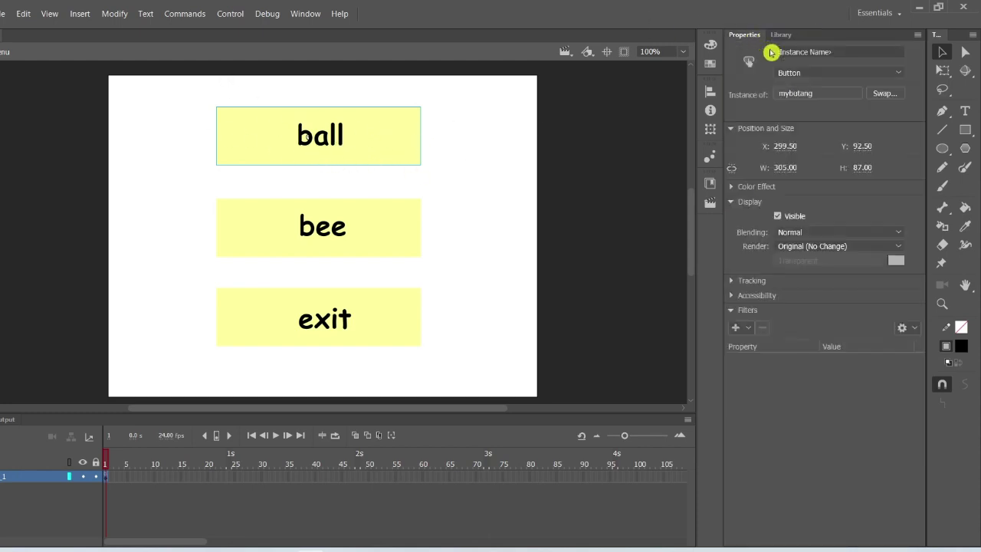
pyautogui.click(466, 146)
pyautogui.click(381, 138)
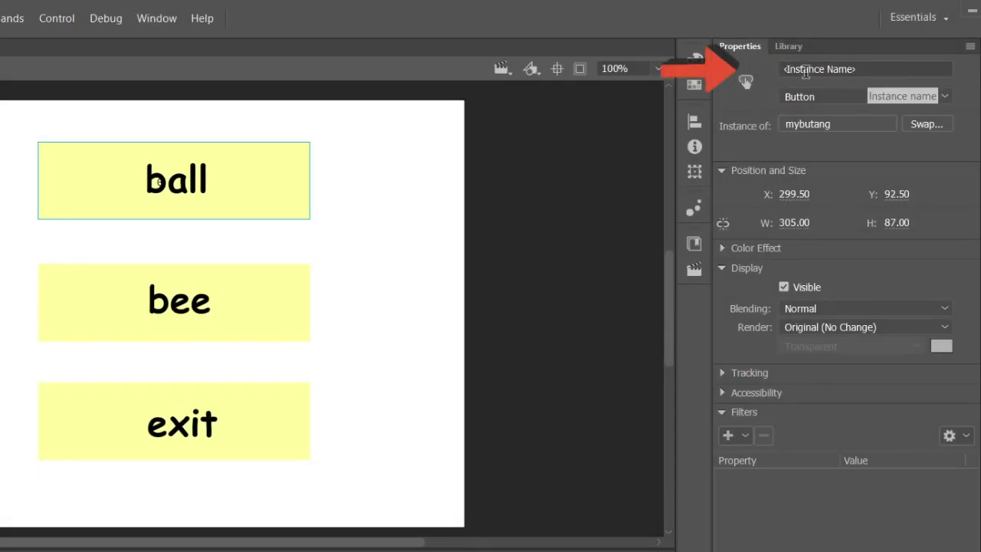
pyautogui.click(882, 71)
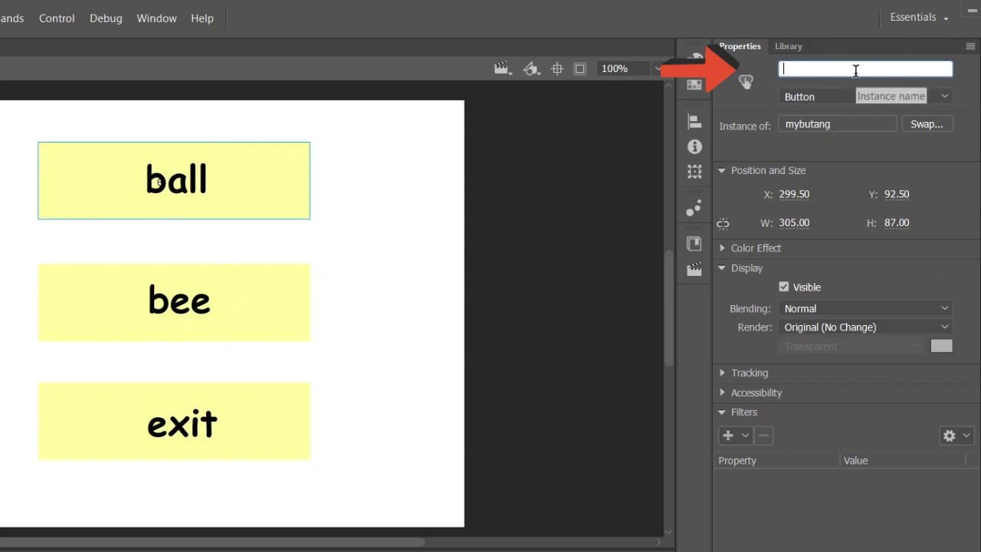
pyautogui.write('ball')
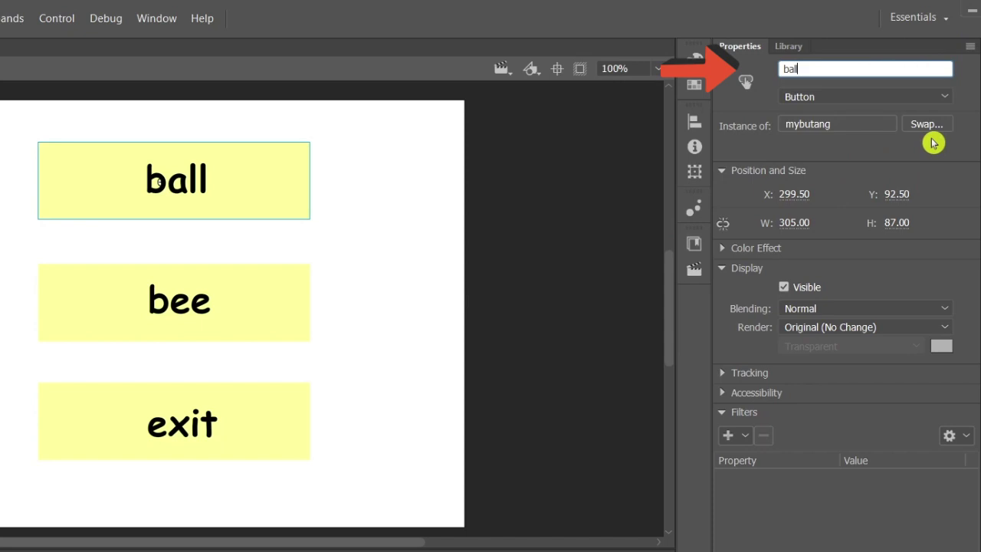
pyautogui.press('Return')
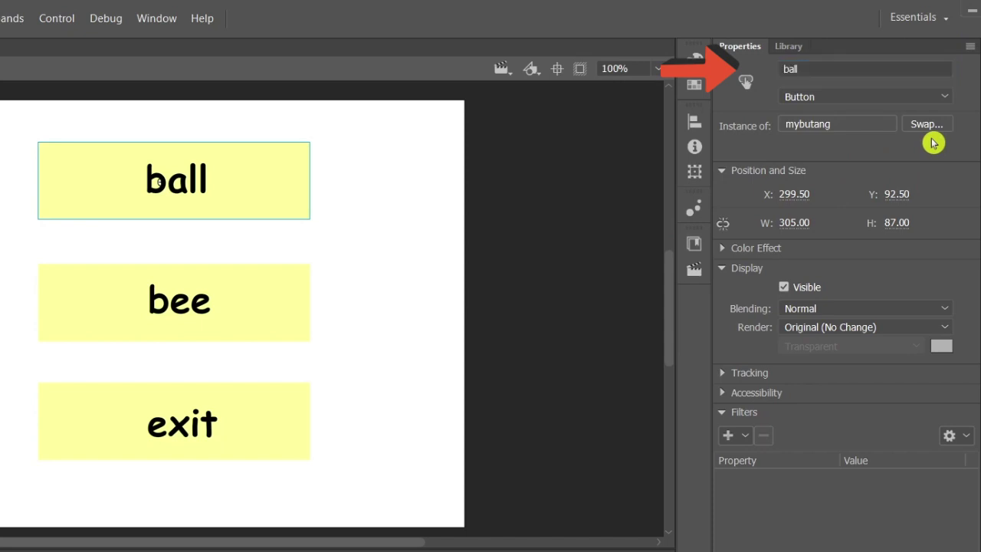
# Give the button behind the "bee" label the instance name bee.
pyautogui.click(281, 309)
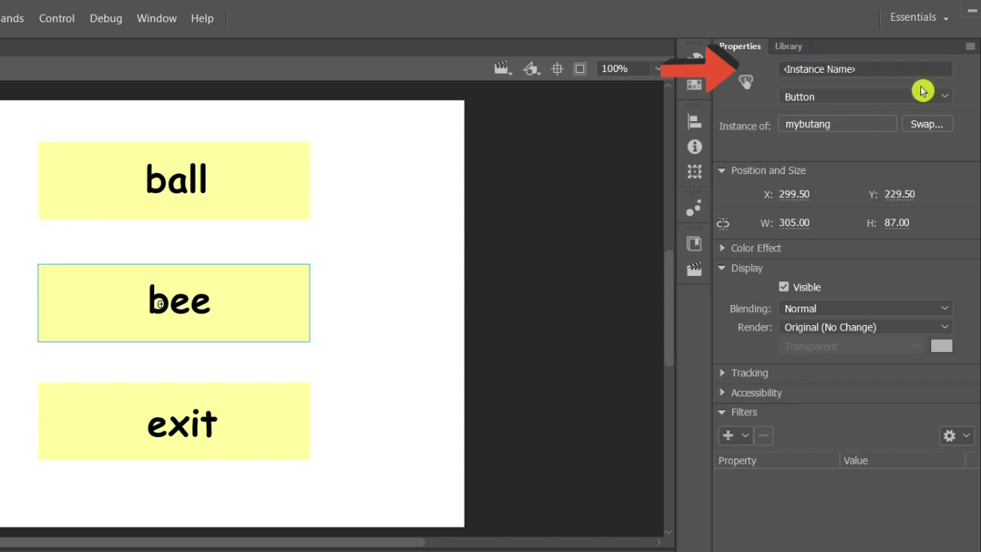
pyautogui.click(887, 69)
pyautogui.write('bee')
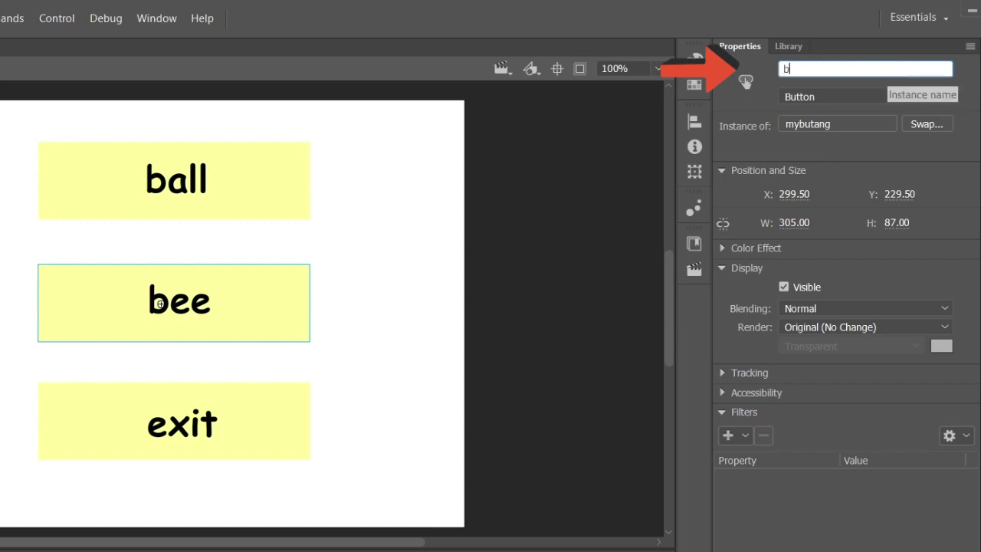
pyautogui.press('Return')
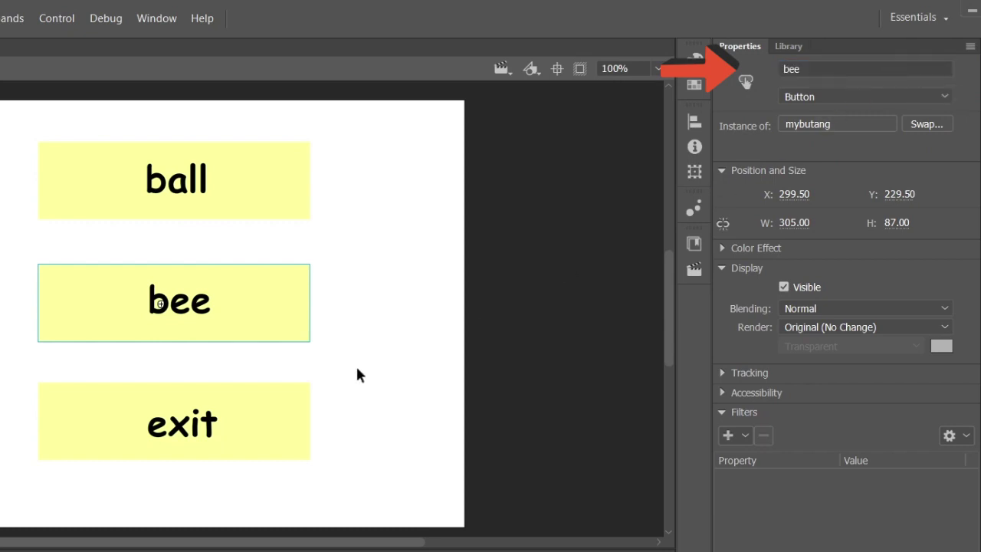
# Give the button behind the "exit" label the instance name exit.
pyautogui.click(279, 408)
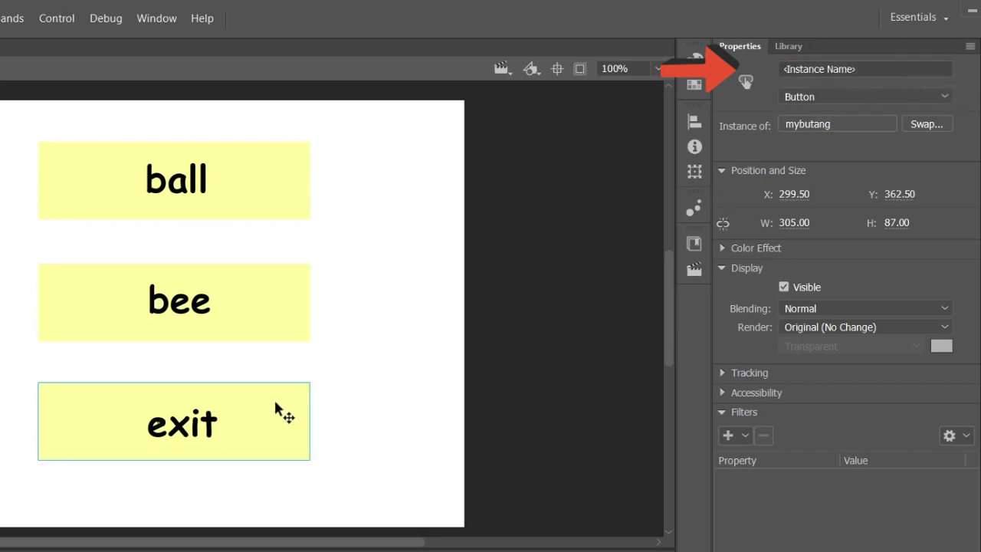
pyautogui.click(874, 69)
pyautogui.write('exit')
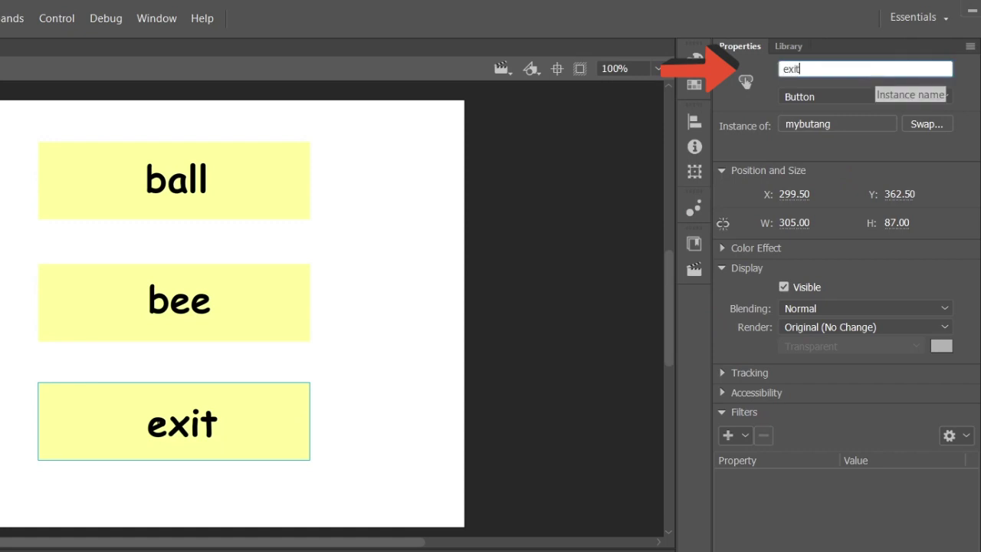
pyautogui.press('Return')
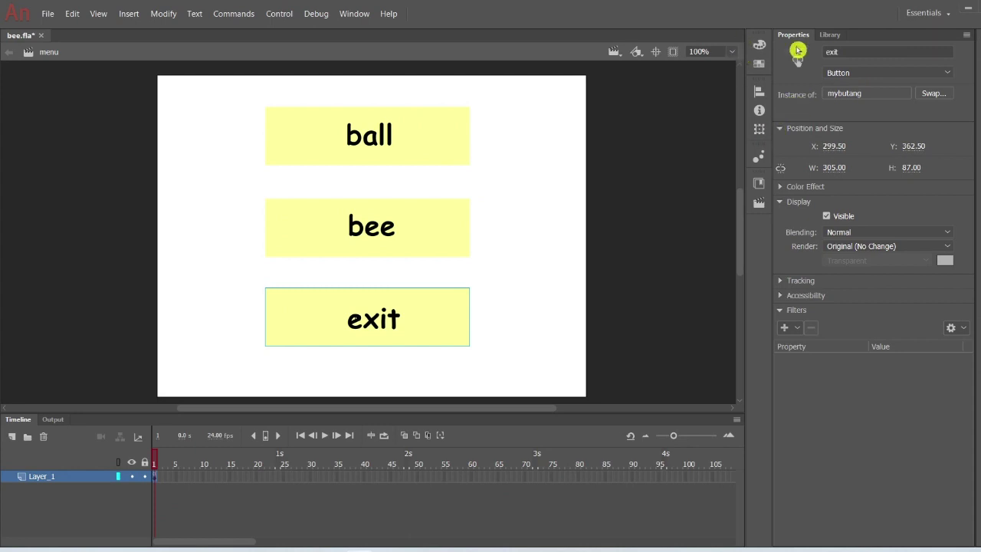
# Select the ball button and open the script of frame 1 on Layer_1.
pyautogui.click(446, 148)
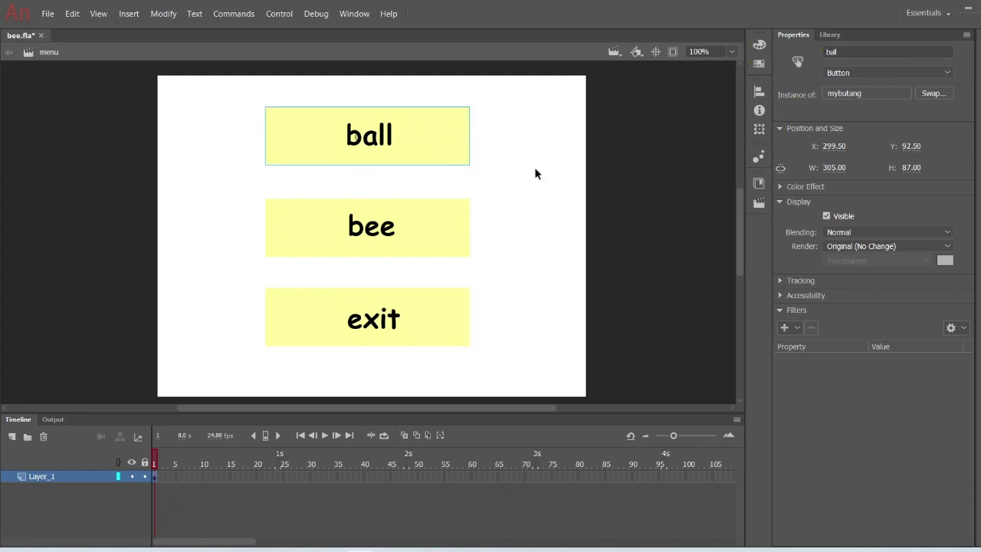
pyautogui.click(529, 197)
pyautogui.click(467, 144)
pyautogui.click(220, 509)
pyautogui.moveTo(154, 475)
pyautogui.mouseDown()
pyautogui.moveTo(56, 460)
pyautogui.moveTo(154, 476)
pyautogui.mouseUp()
pyautogui.click(155, 479)
pyautogui.rightClick(156, 477)
pyautogui.click(186, 468)
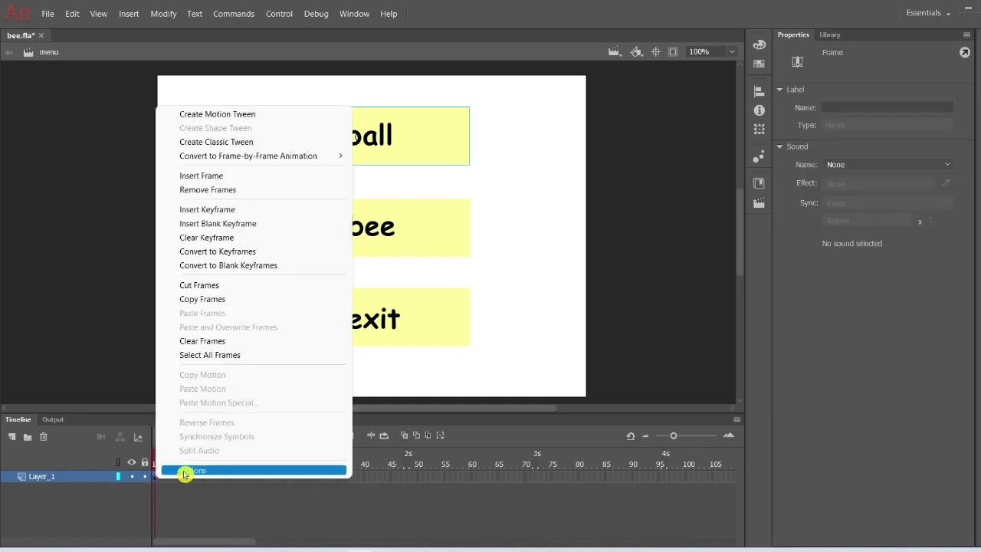
pyautogui.click(252, 486)
pyautogui.click(144, 123)
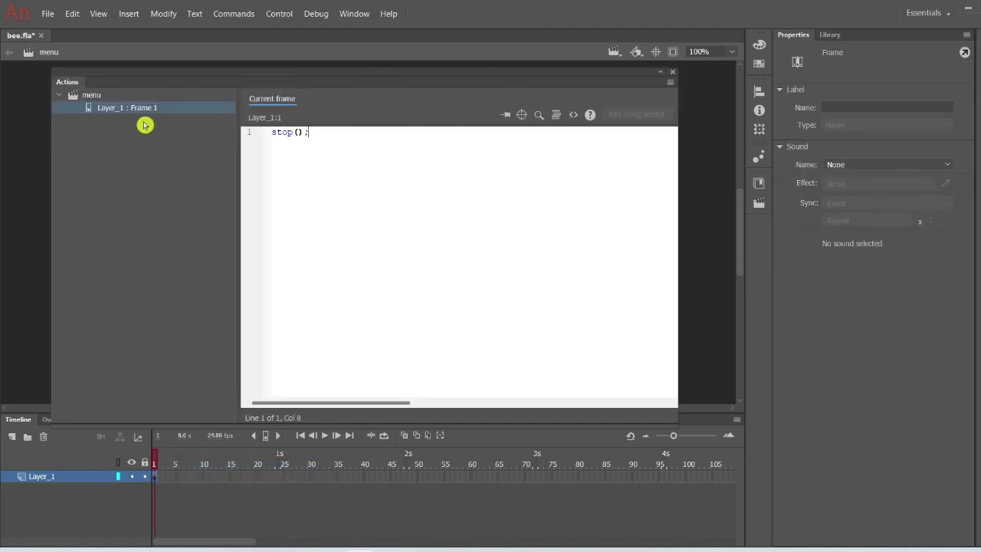
# Apply the ActionScript Timeline Navigation code snippet "Click to Go to Scene and Play" to the ball button.
pyautogui.click(571, 118)
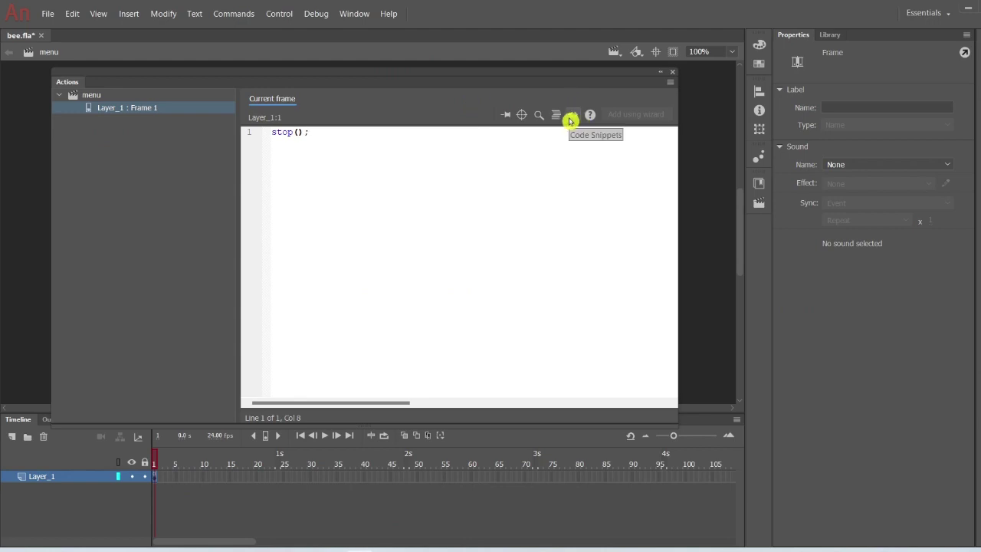
pyautogui.click(571, 118)
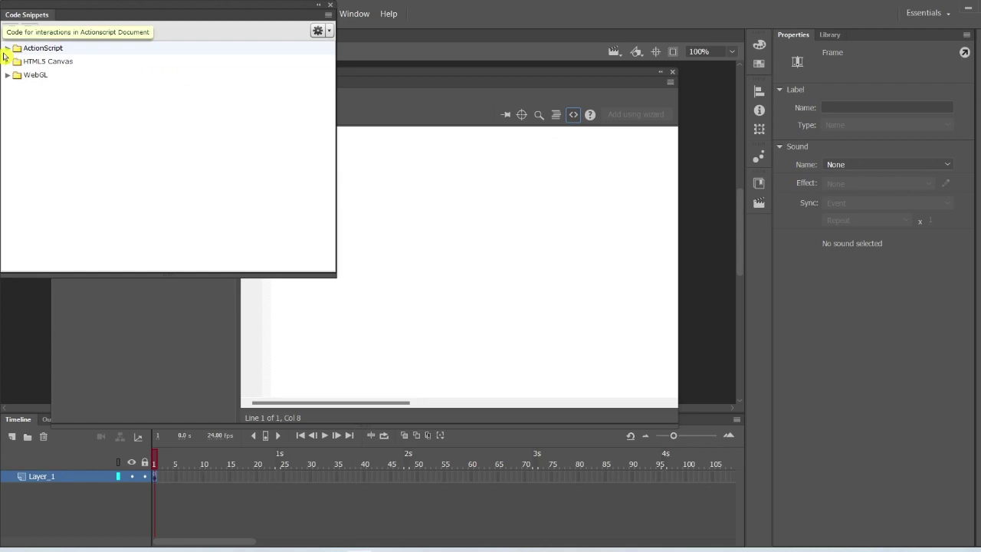
pyautogui.click(7, 49)
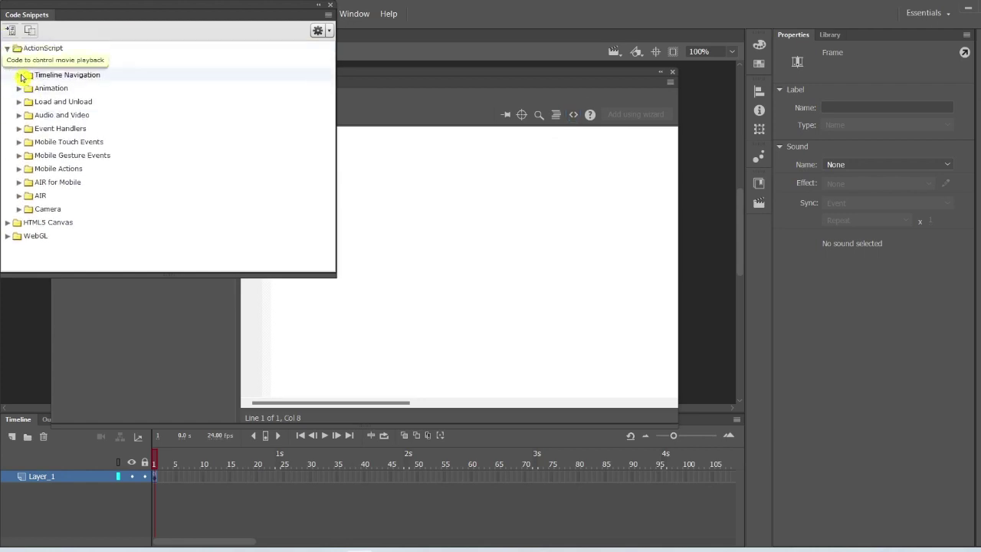
pyautogui.click(19, 76)
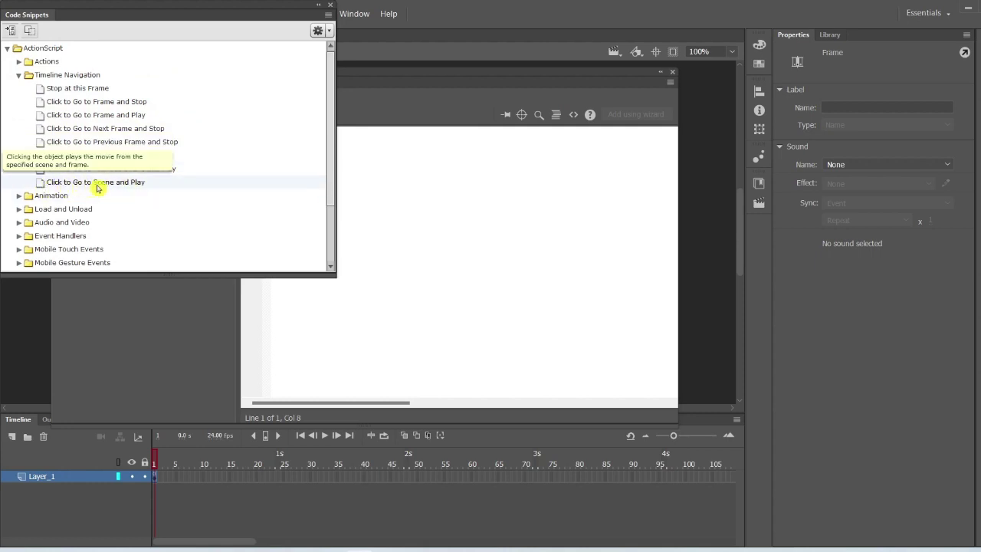
pyautogui.doubleClick(159, 186)
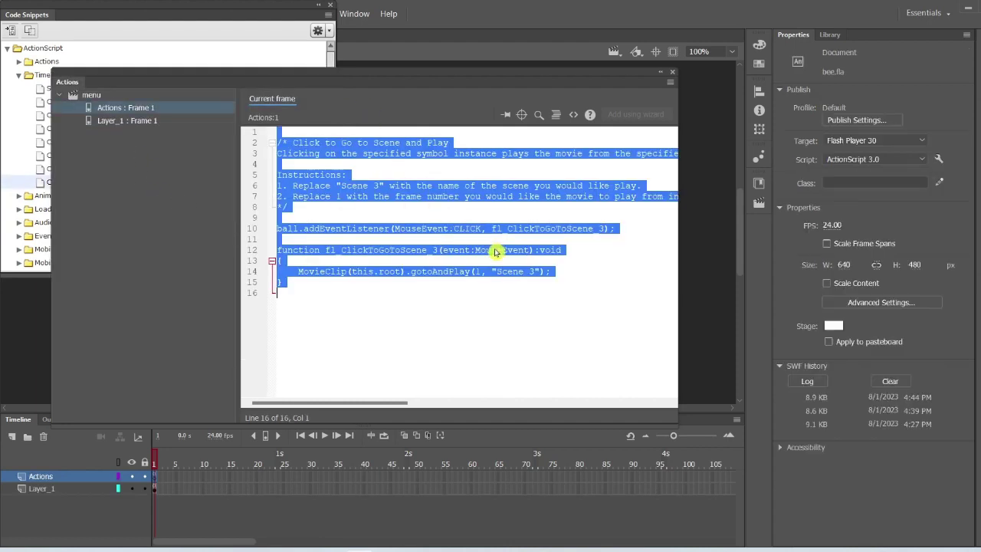
pyautogui.click(581, 307)
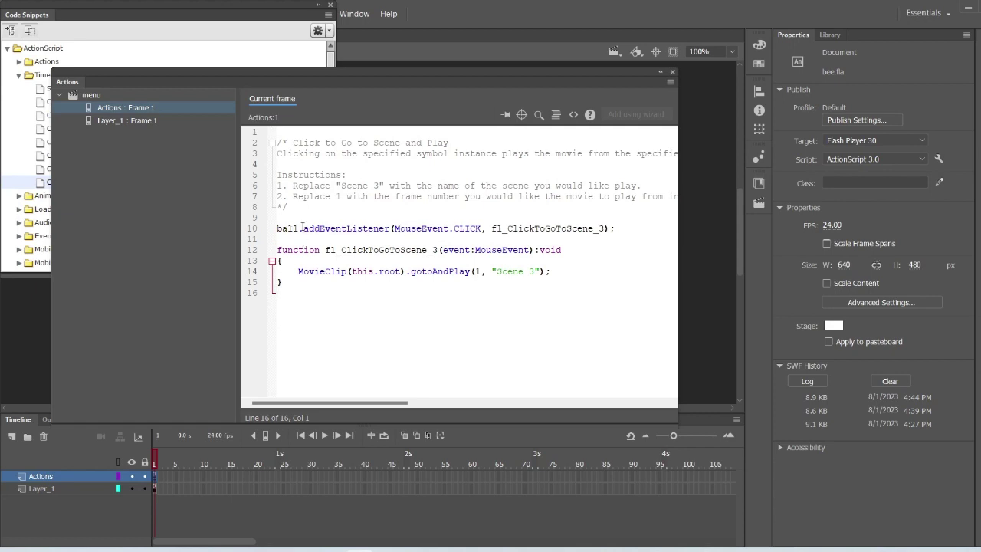
# Replace the scene name "Scene 3" with "ball" in the snippet's gotoAndPlay call and close the script editor.
pyautogui.moveTo(302, 227); pyautogui.dragTo(273, 229)
pyautogui.click(504, 309)
pyautogui.click(479, 272)
pyautogui.doubleClick(479, 271)
pyautogui.click(479, 279)
pyautogui.moveTo(498, 271); pyautogui.dragTo(536, 271)
pyautogui.write('ball')
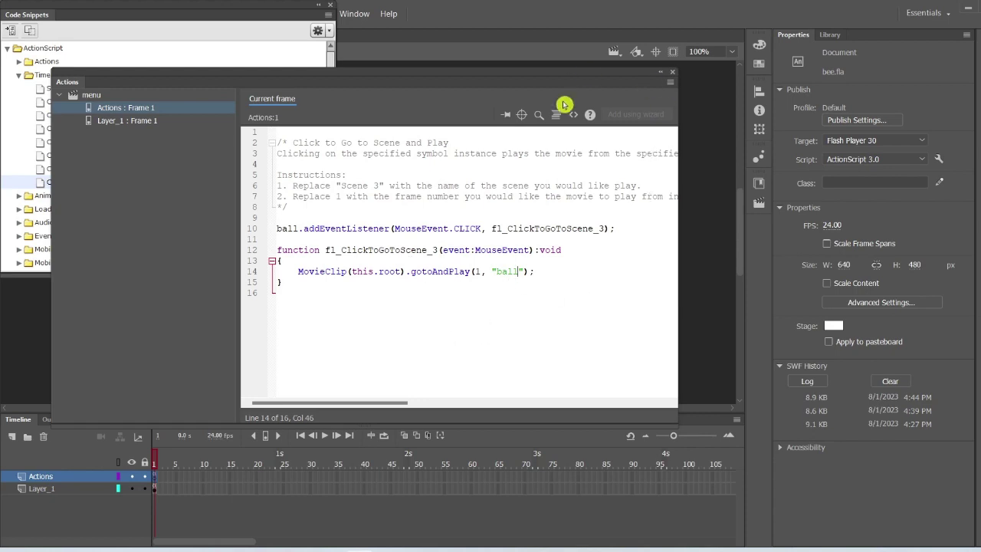
pyautogui.click(672, 75)
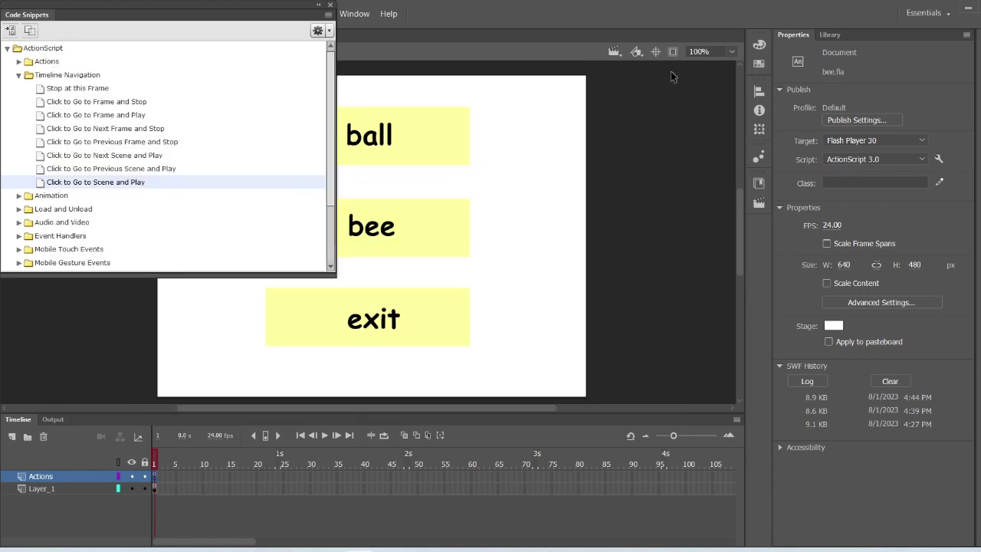
# Try to apply the "Click to Go to Scene and Play" snippet to the bee button from the script of frame 1 on the Actions layer.
pyautogui.click(454, 243)
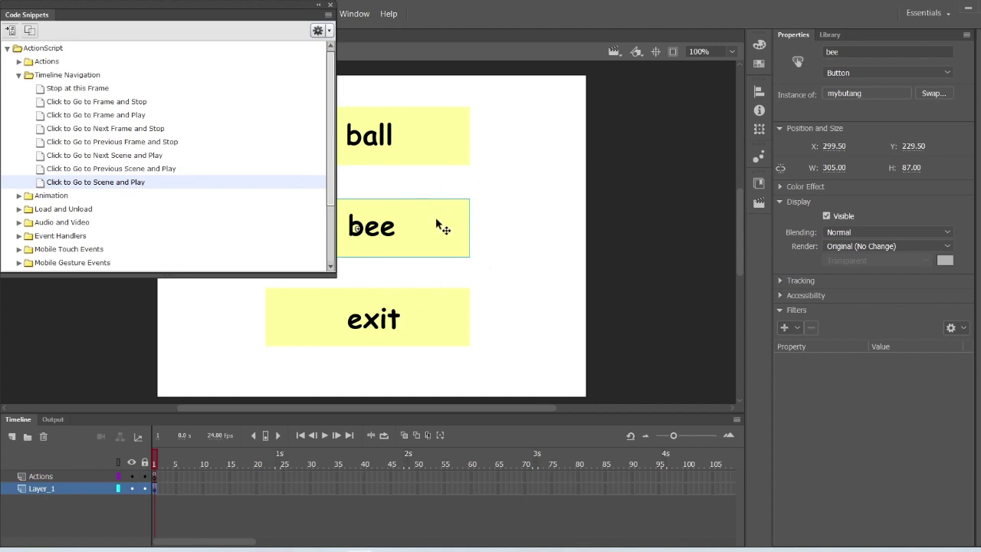
pyautogui.click(140, 476)
pyautogui.rightClick(155, 476)
pyautogui.click(189, 470)
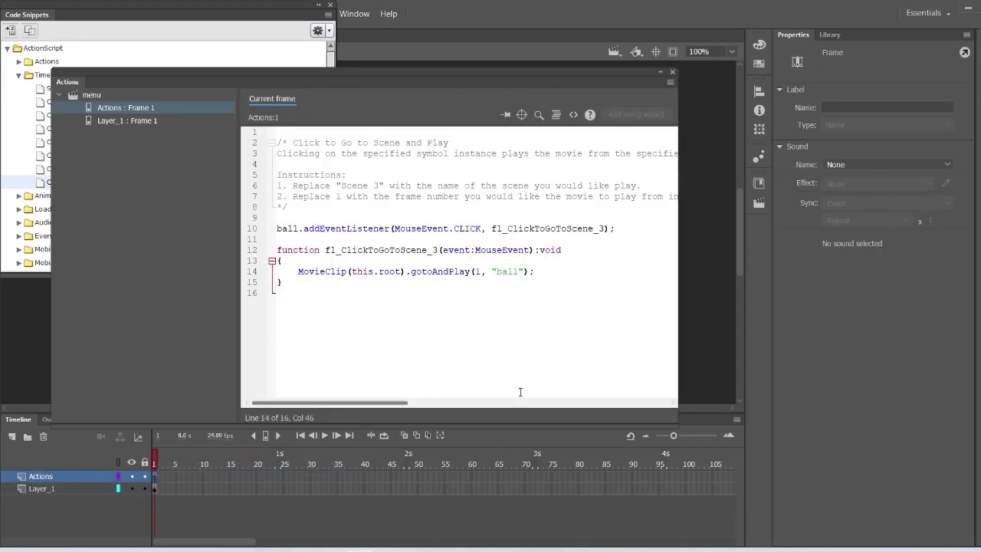
pyautogui.click(186, 36)
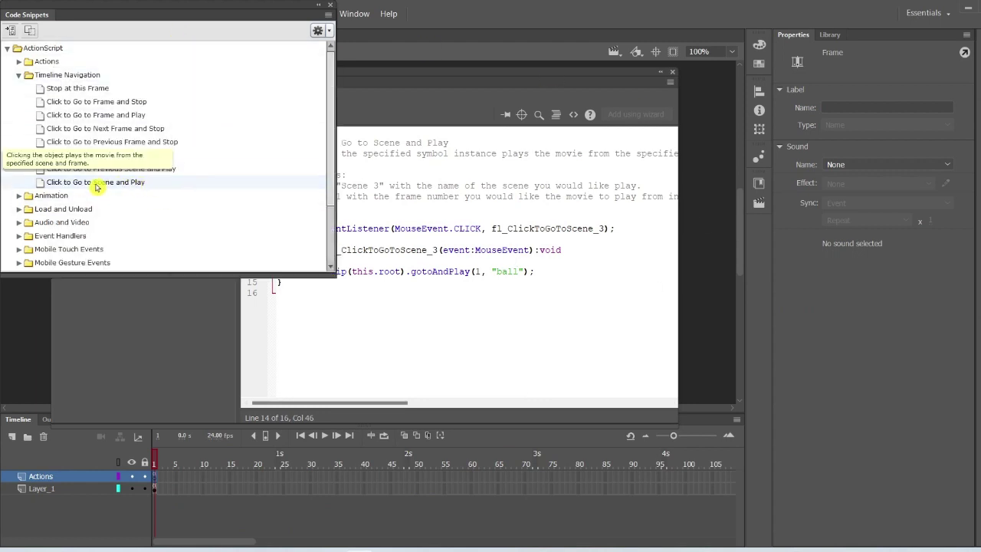
pyautogui.doubleClick(149, 184)
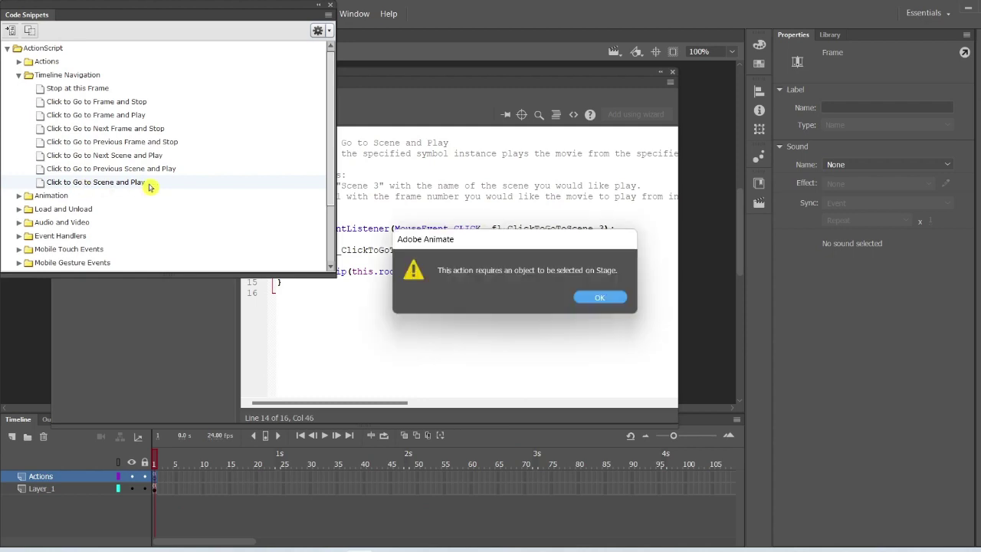
pyautogui.click(600, 298)
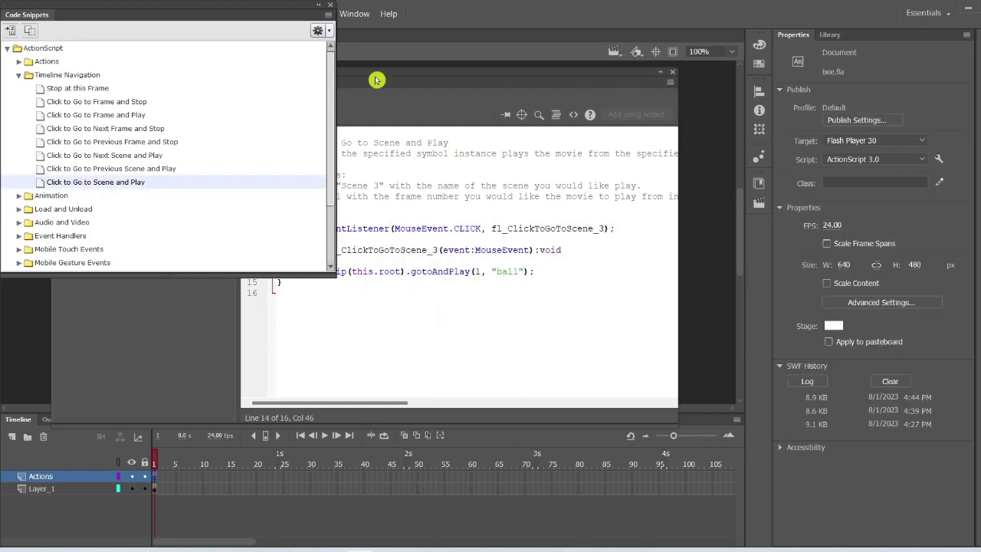
pyautogui.click(332, 7)
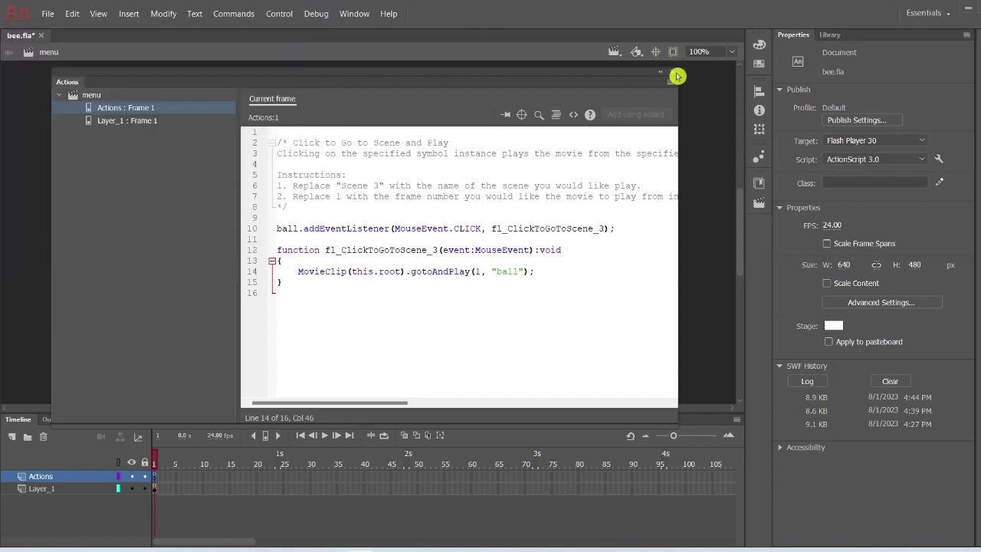
pyautogui.click(673, 72)
# Select the bee button and open the script of frame 1 on Layer_1.
pyautogui.click(438, 223)
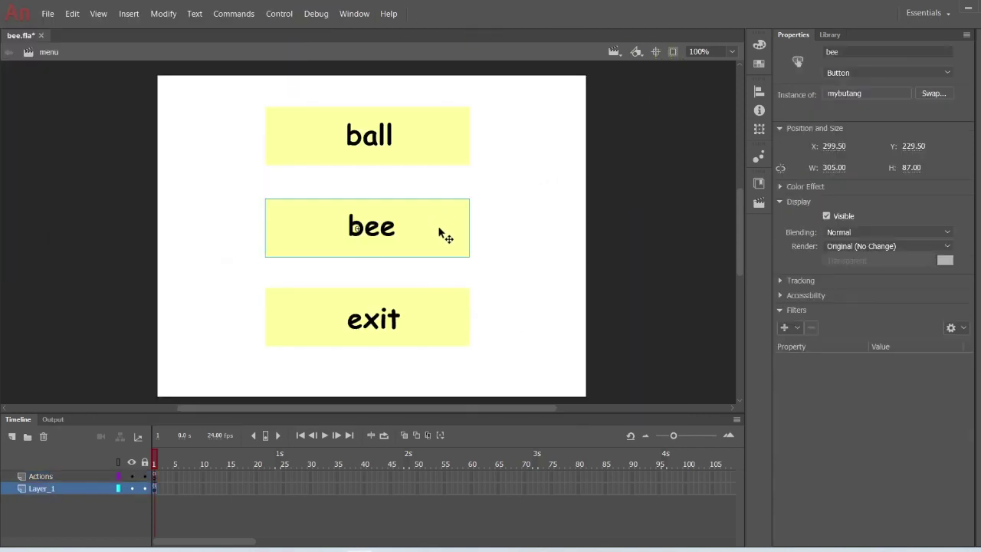
pyautogui.rightClick(157, 476)
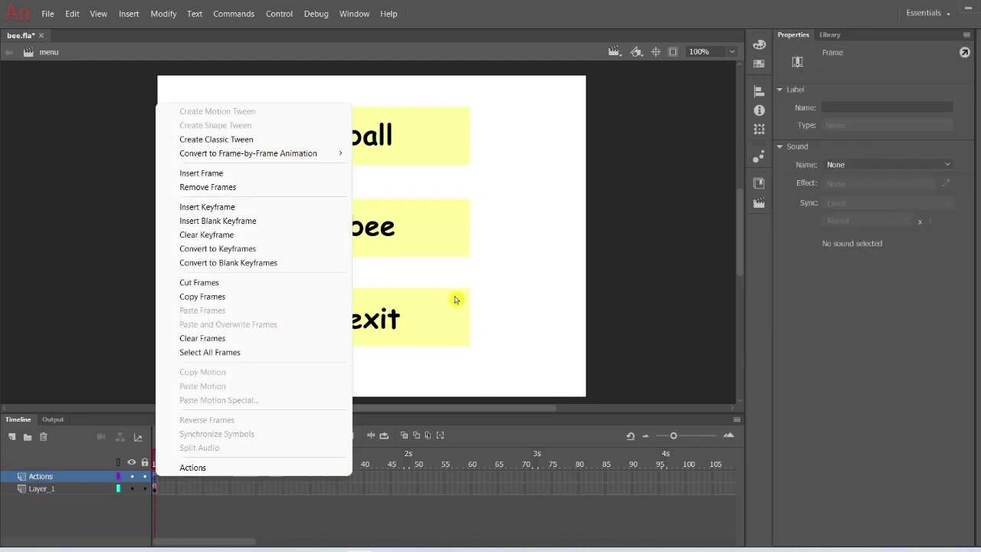
pyautogui.click(453, 237)
pyautogui.doubleClick(453, 237)
pyautogui.doubleClick(465, 226)
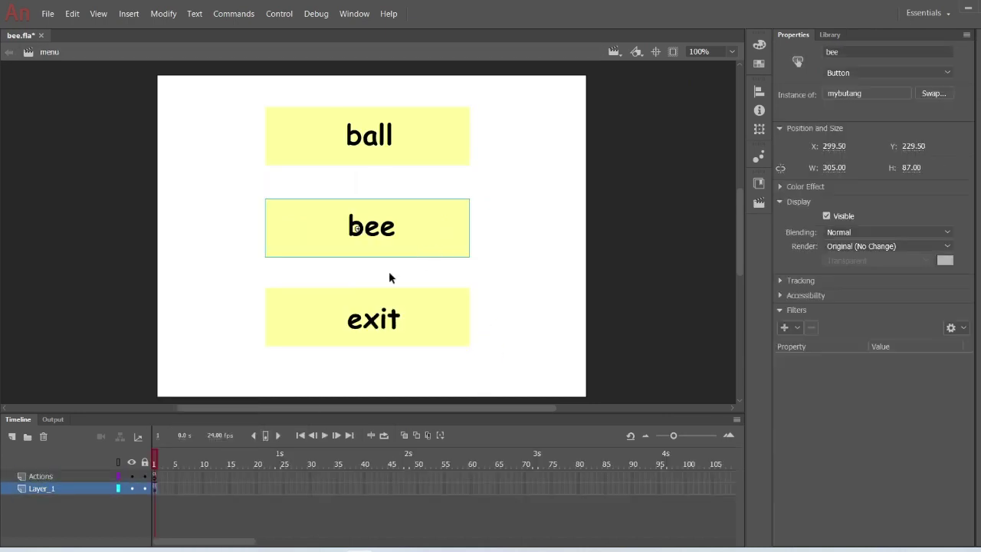
pyautogui.rightClick(154, 490)
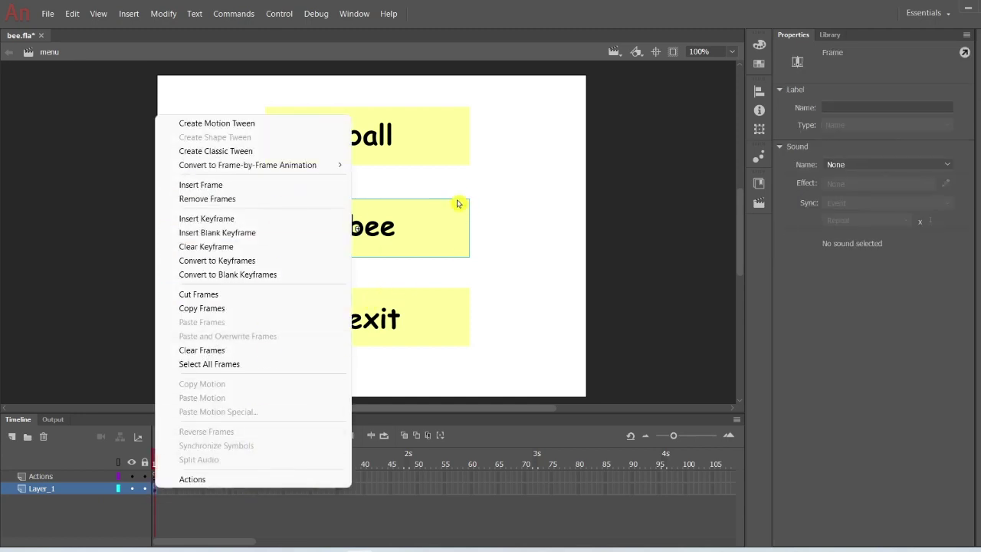
pyautogui.click(220, 479)
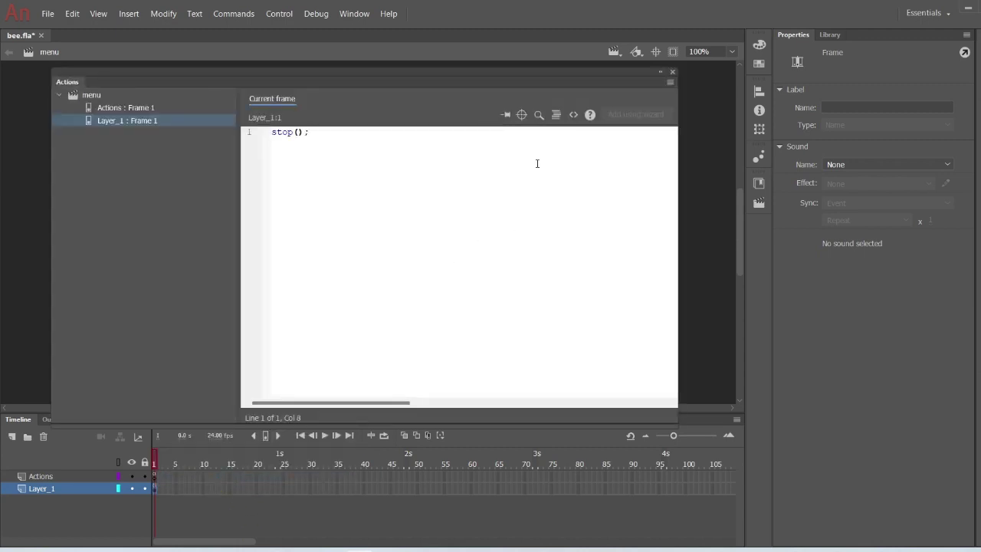
# Apply the ActionScript Timeline Navigation code snippet "Click to Go to Scene and Play" to the bee button.
pyautogui.click(573, 115)
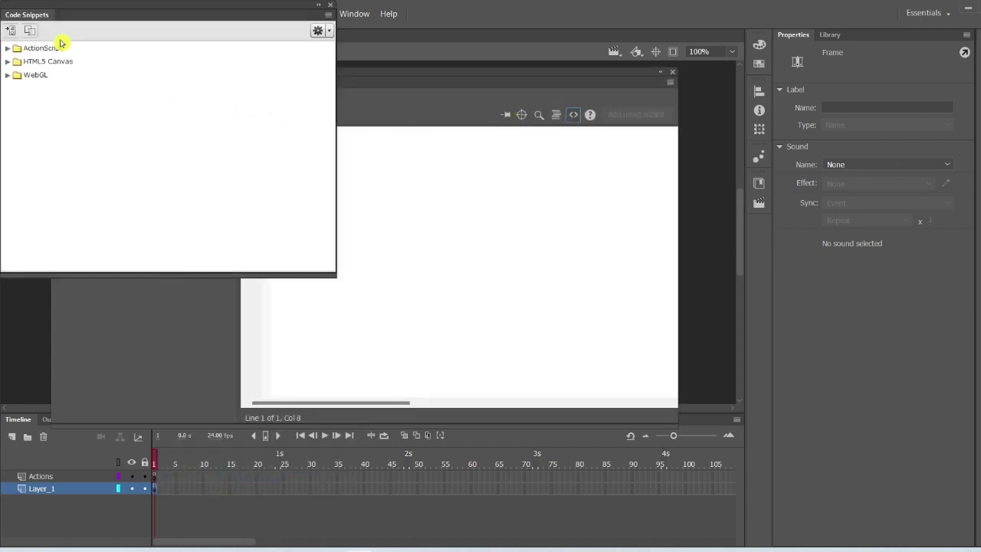
pyautogui.click(8, 49)
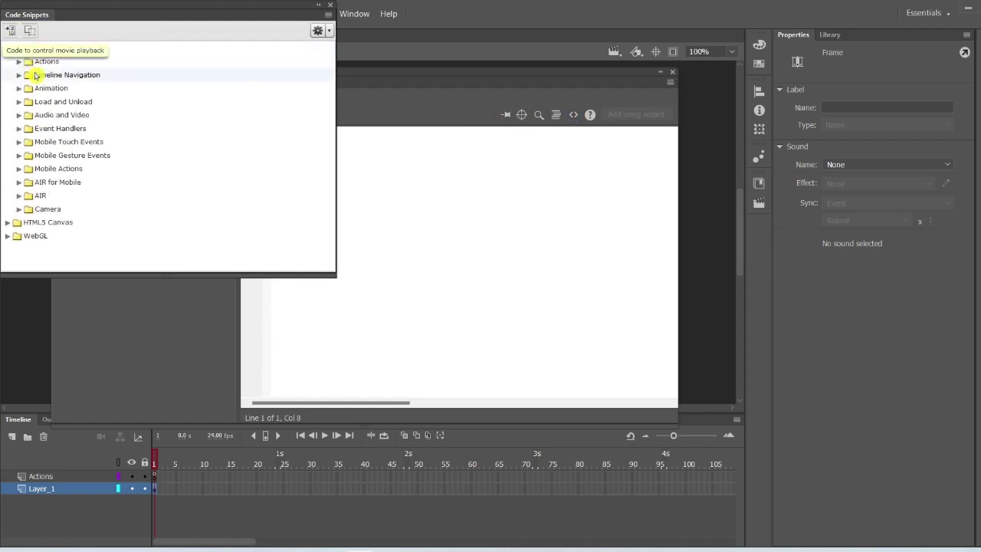
pyautogui.doubleClick(22, 77)
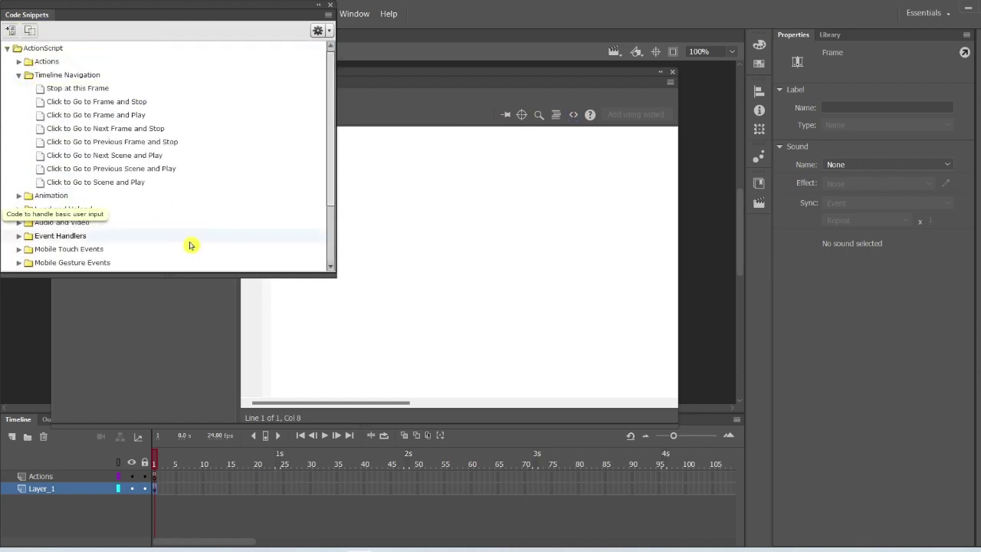
pyautogui.doubleClick(125, 187)
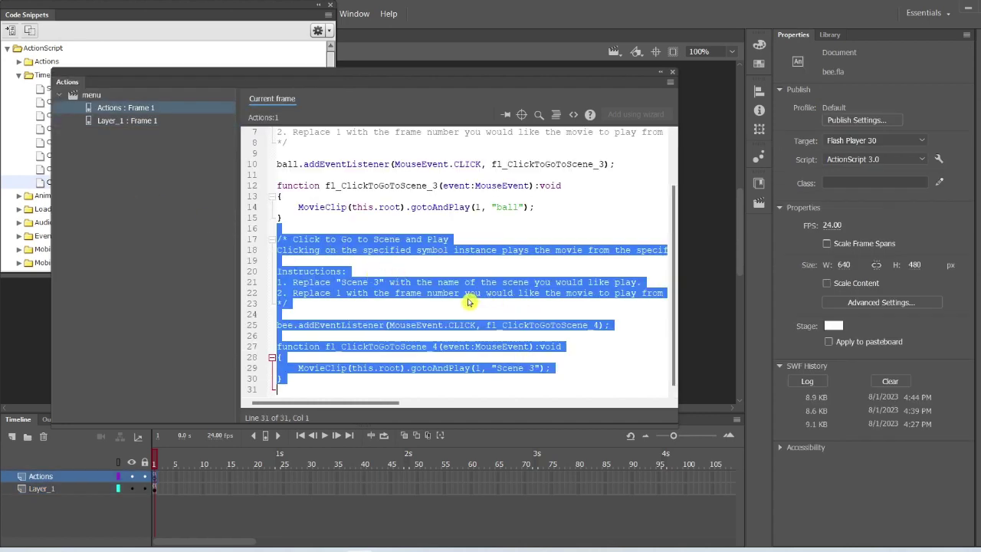
# Replace the scene name "Scene 3" with "bee" in the bee snippet's gotoAndPlay call and close the script editor.
pyautogui.click(357, 304)
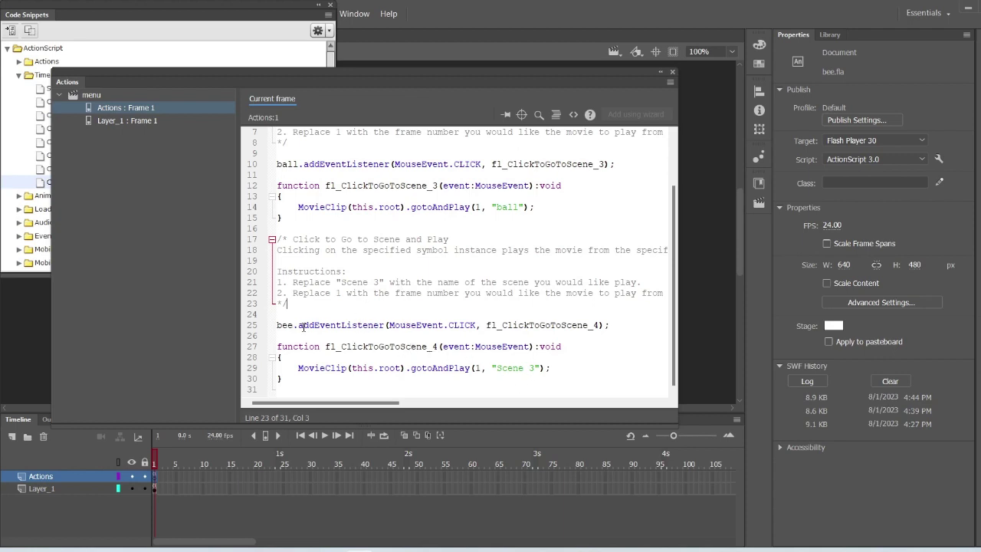
pyautogui.click(500, 369)
pyautogui.press('Delete')
pyautogui.press('Delete')
pyautogui.press('Delete')
pyautogui.press('Delete')
pyautogui.press('Delete')
pyautogui.press('Delete')
pyautogui.press('Delete')
pyautogui.write('bee')
pyautogui.click(672, 71)
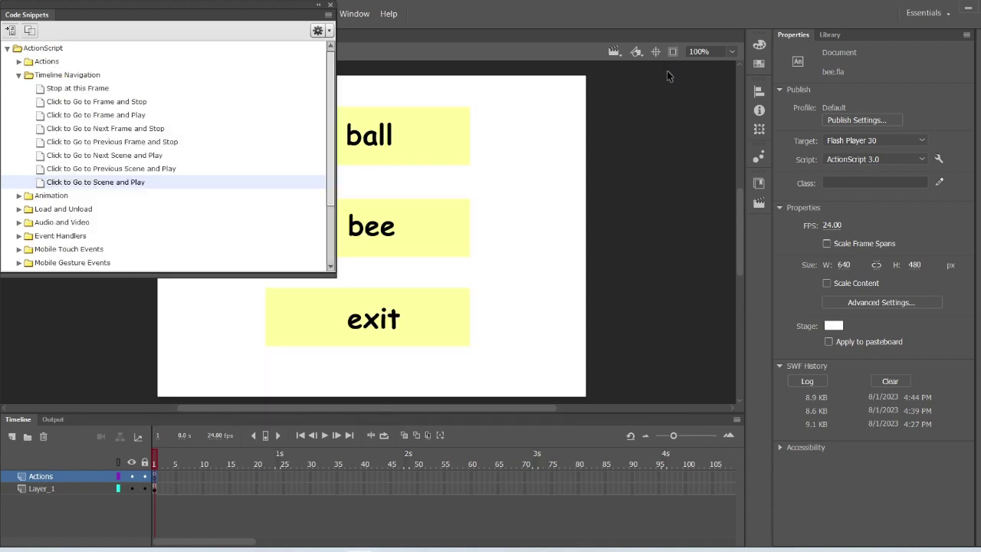
# Apply the Timeline Navigation code snippet "Click to Go to Frame and Stop" to the exit button, with the script of frame 1 on Layer_1 open.
pyautogui.click(463, 314)
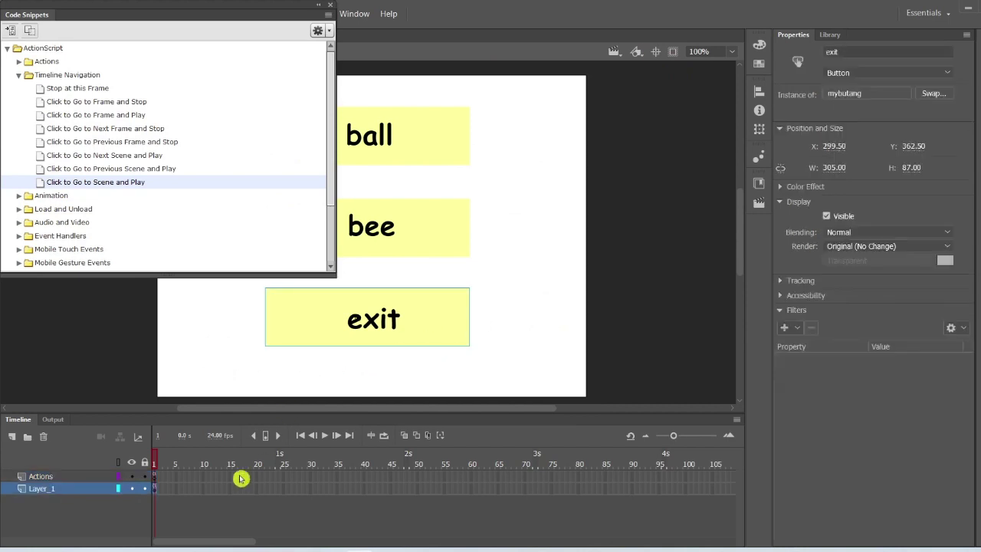
pyautogui.rightClick(154, 491)
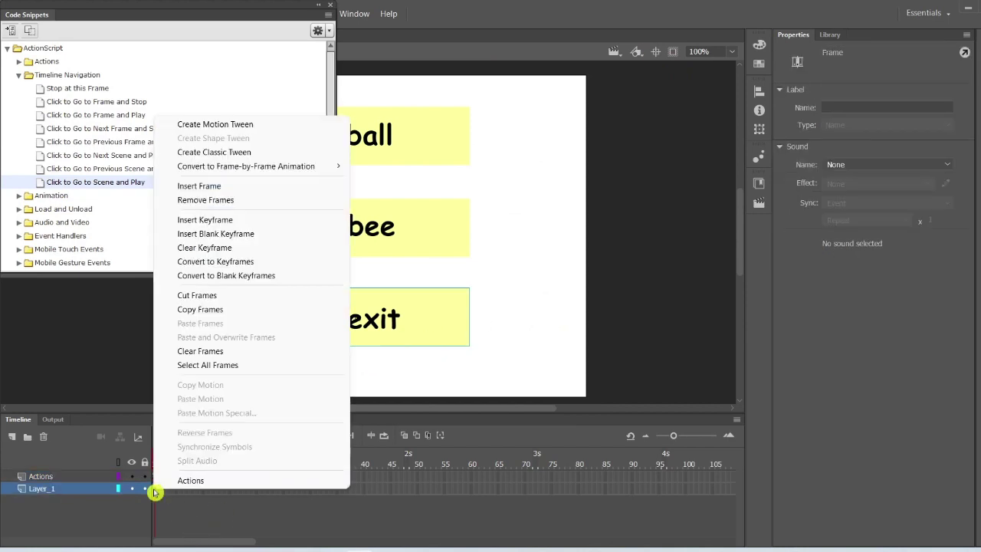
pyautogui.click(184, 480)
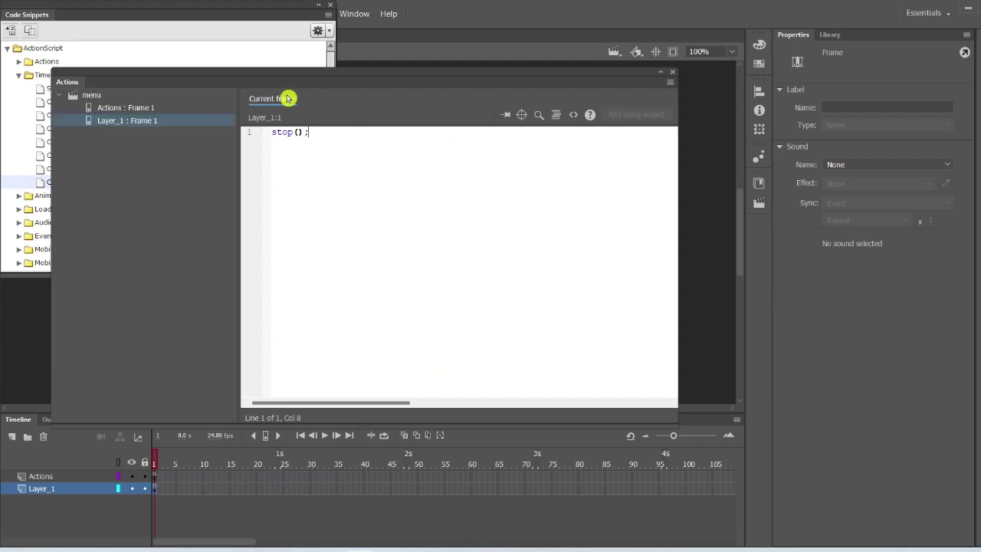
pyautogui.click(172, 14)
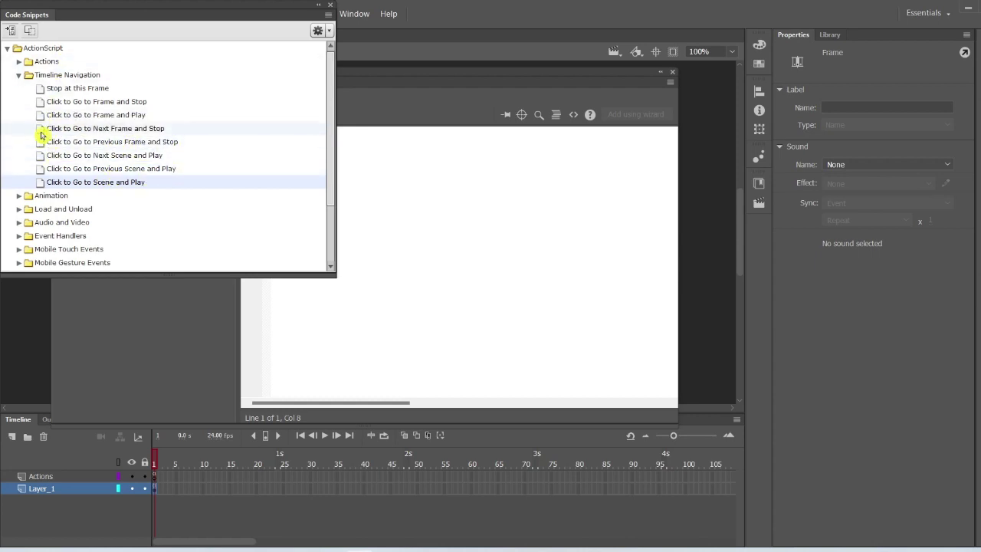
pyautogui.doubleClick(165, 103)
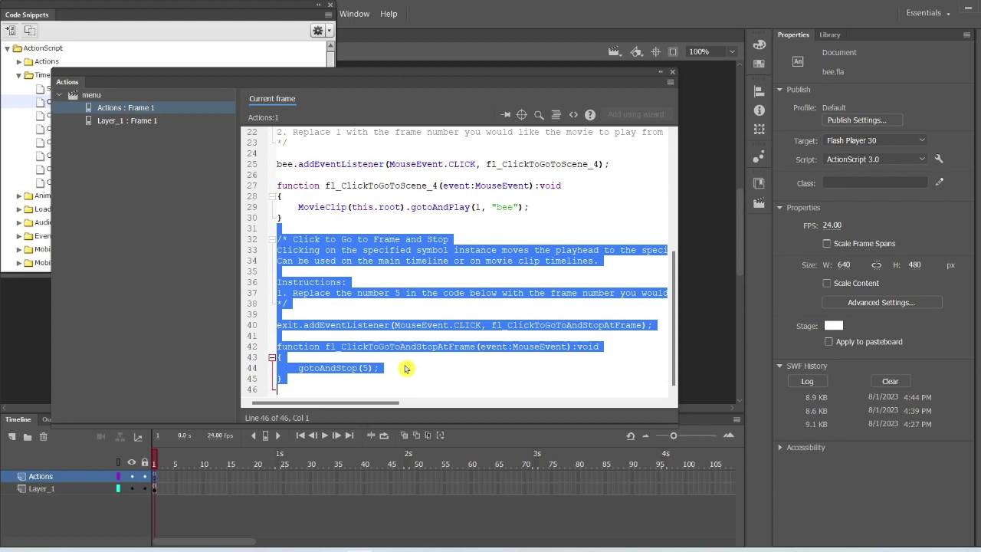
# Replace gotoAndStop(5) with fscommand("quit") in the exit button's click function and close the script editor.
pyautogui.click(405, 366)
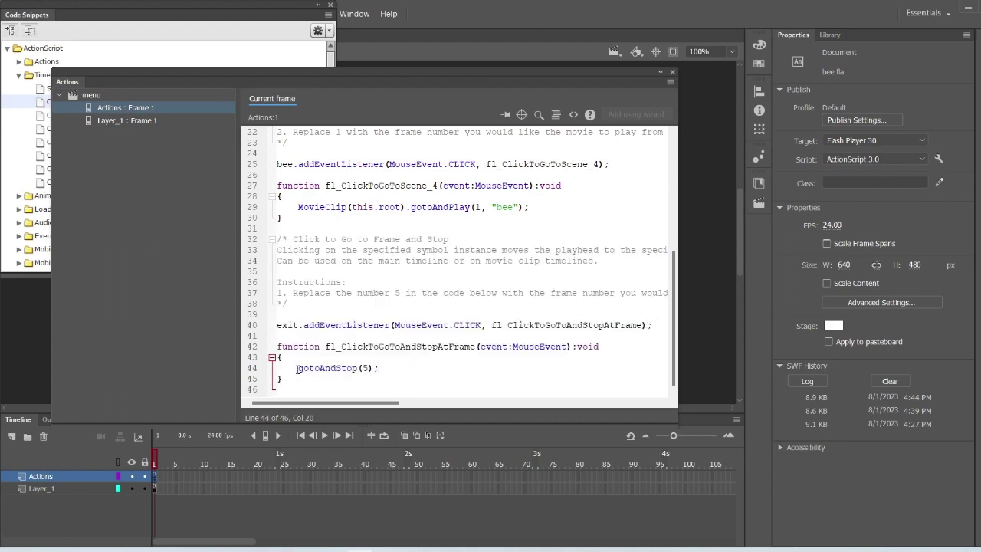
pyautogui.click(299, 368)
pyautogui.doubleClick(364, 369)
pyautogui.moveTo(297, 368); pyautogui.dragTo(374, 369)
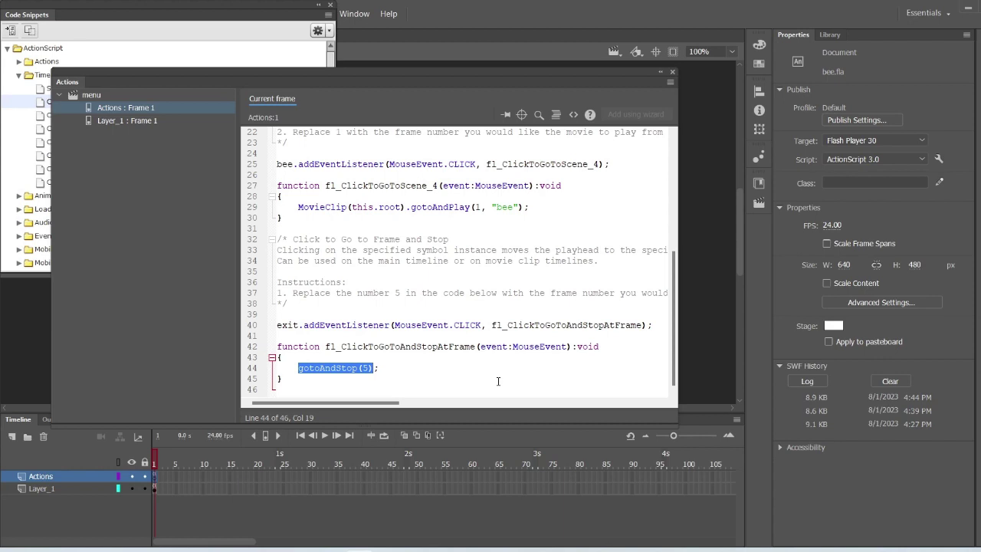
pyautogui.write('fscommand(')
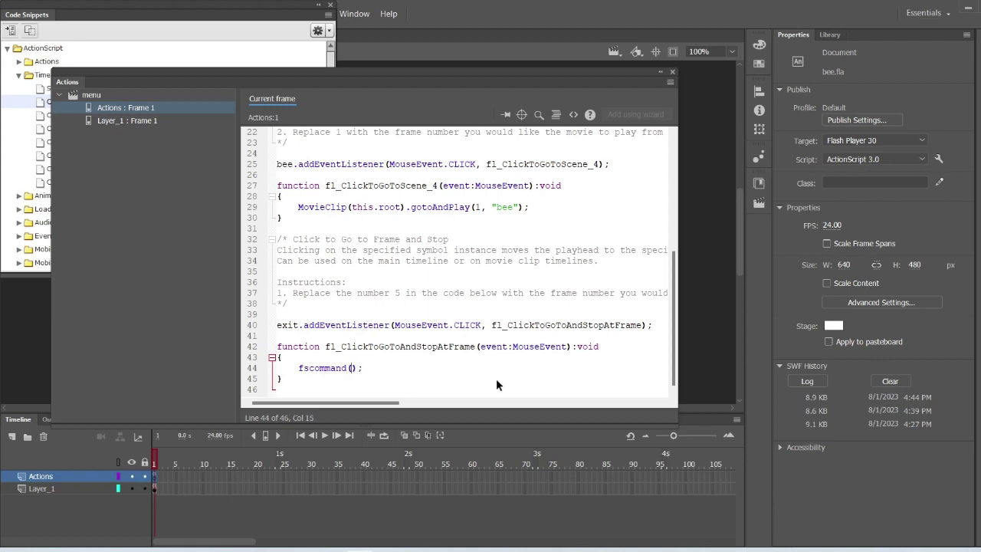
pyautogui.write('""')
pyautogui.write('quit')
pyautogui.moveTo(404, 366); pyautogui.dragTo(299, 371)
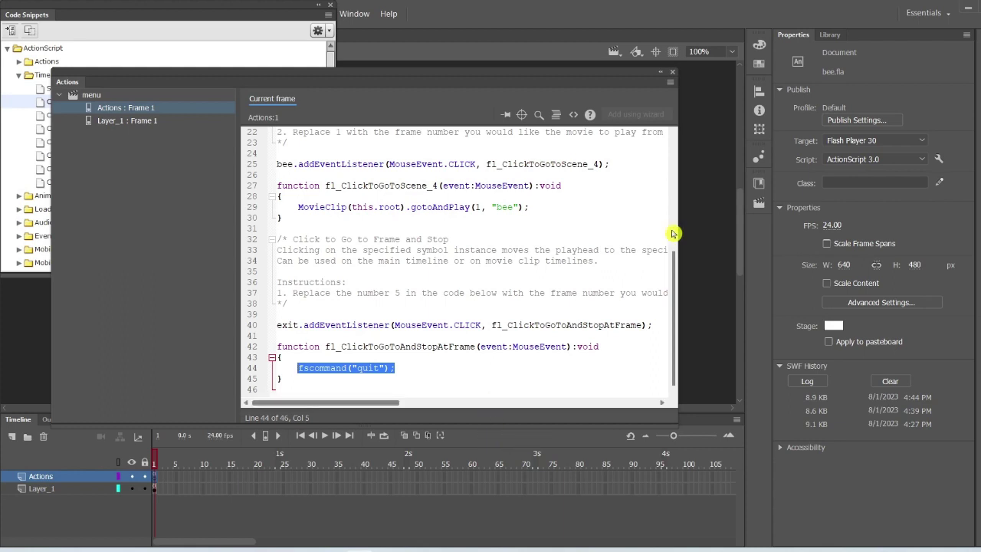
pyautogui.click(674, 76)
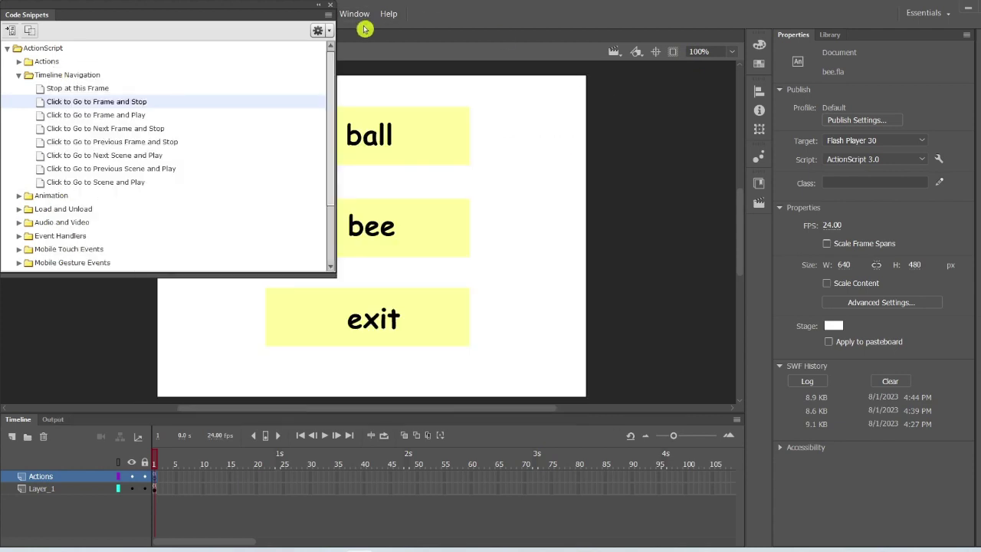
# Close the code snippets list and save bee.fla.
pyautogui.click(329, 5)
pyautogui.click(48, 15)
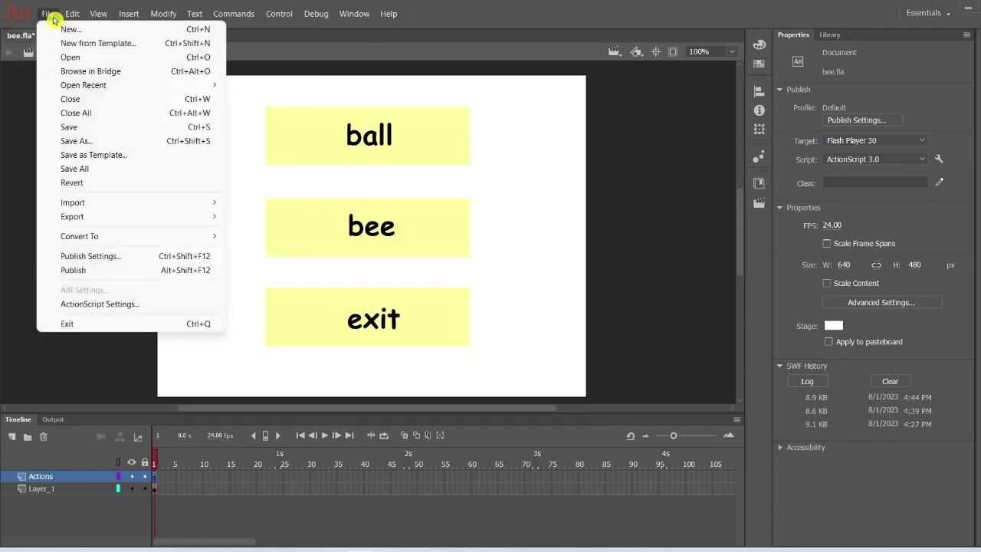
pyautogui.click(82, 126)
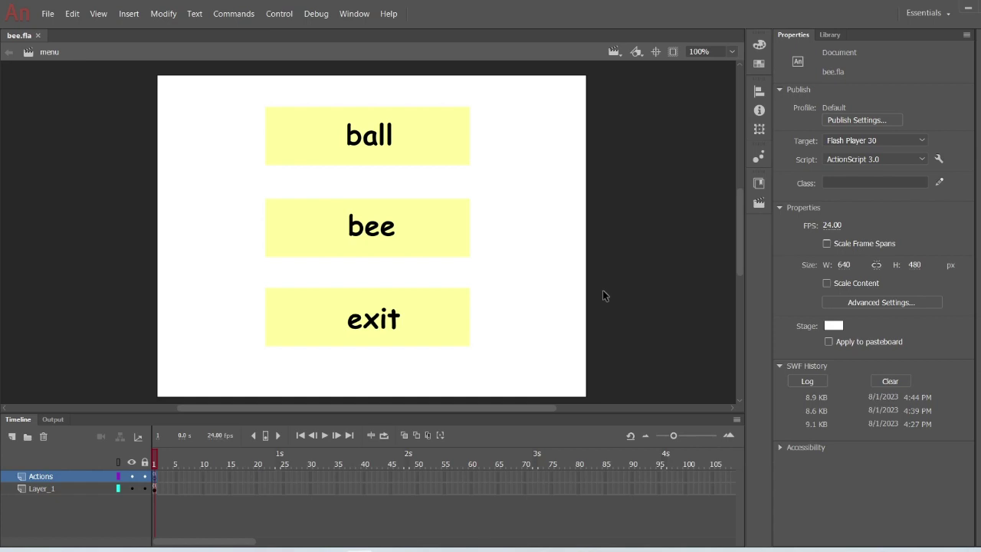
# Test the movie and try the ball, bee and exit buttons of the menu.
pyautogui.hotkey('ctrl', 'Return')
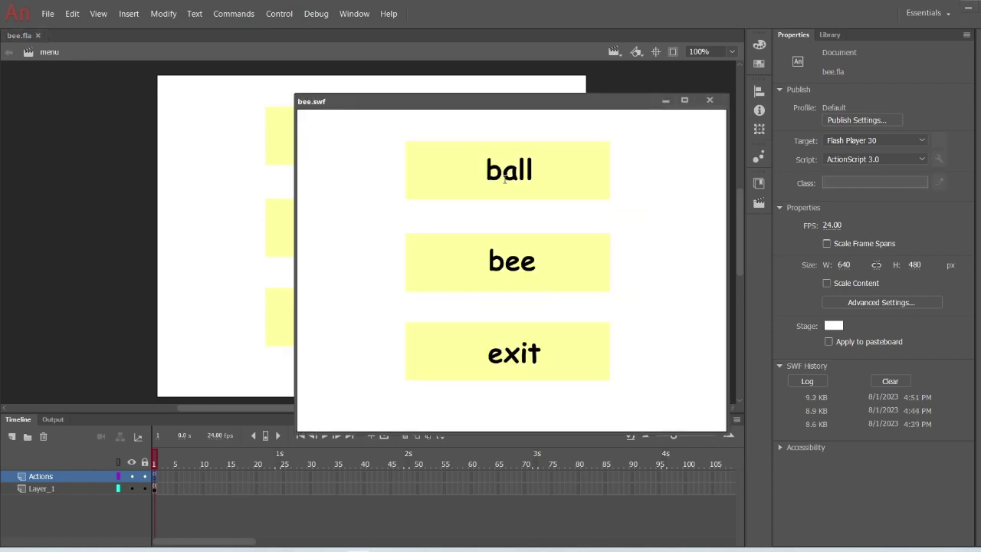
pyautogui.click(545, 182)
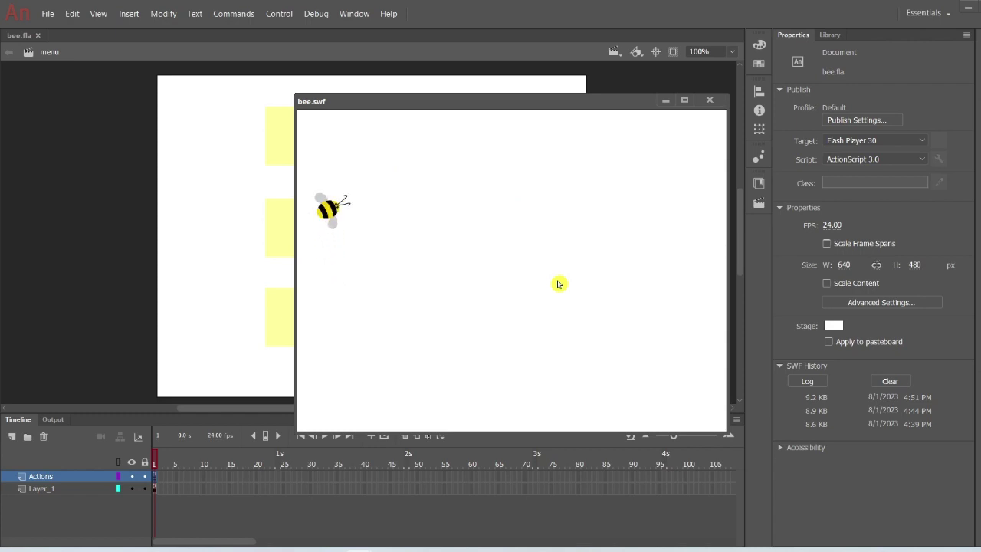
pyautogui.click(558, 285)
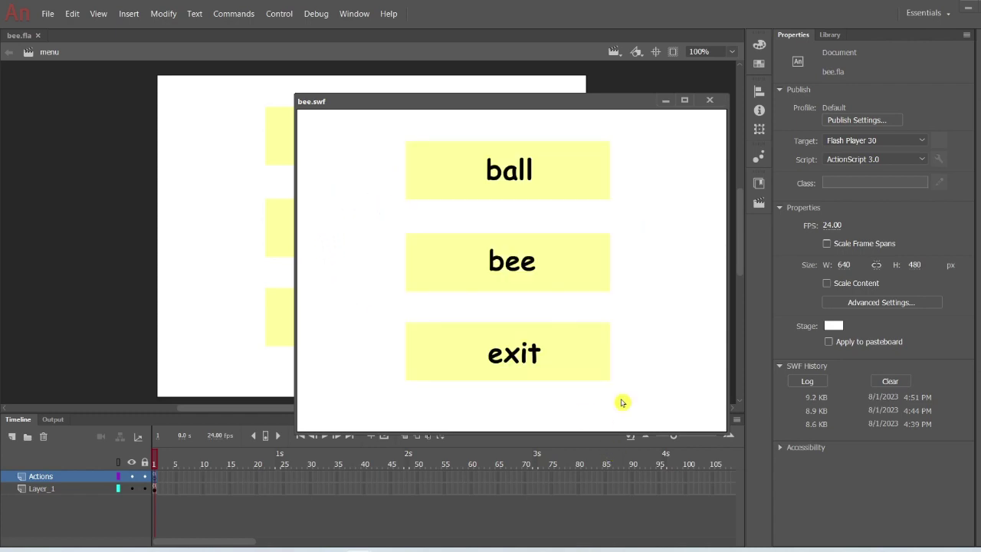
pyautogui.click(591, 296)
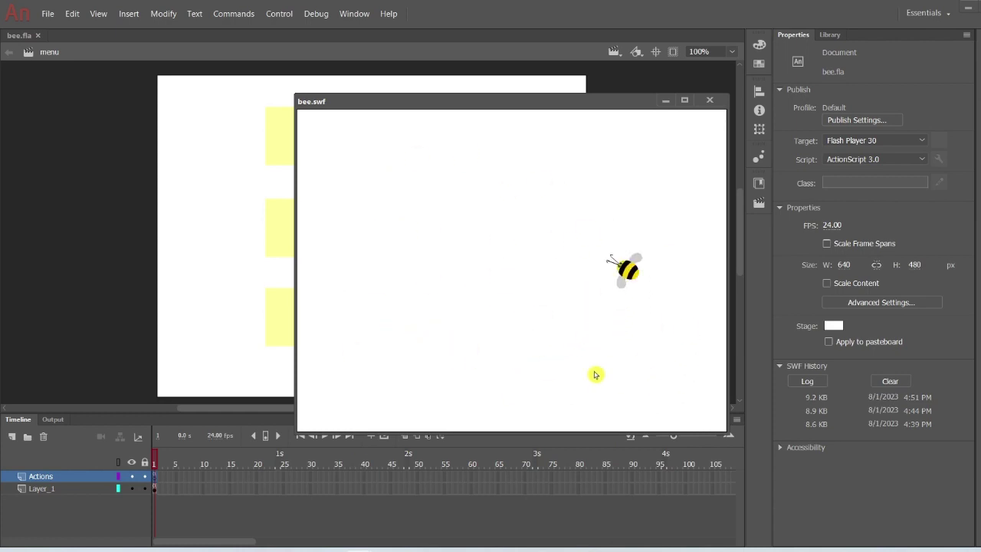
pyautogui.click(379, 359)
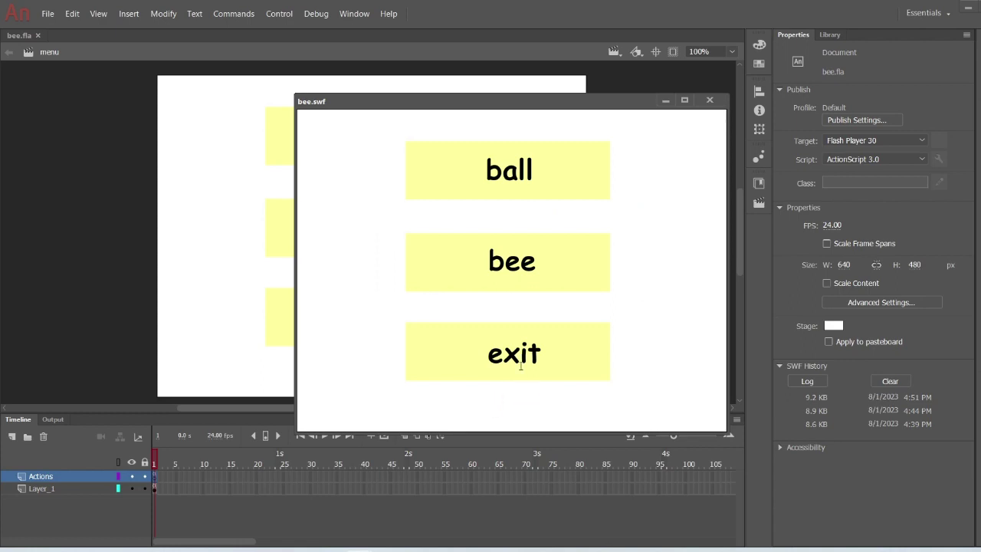
pyautogui.click(565, 370)
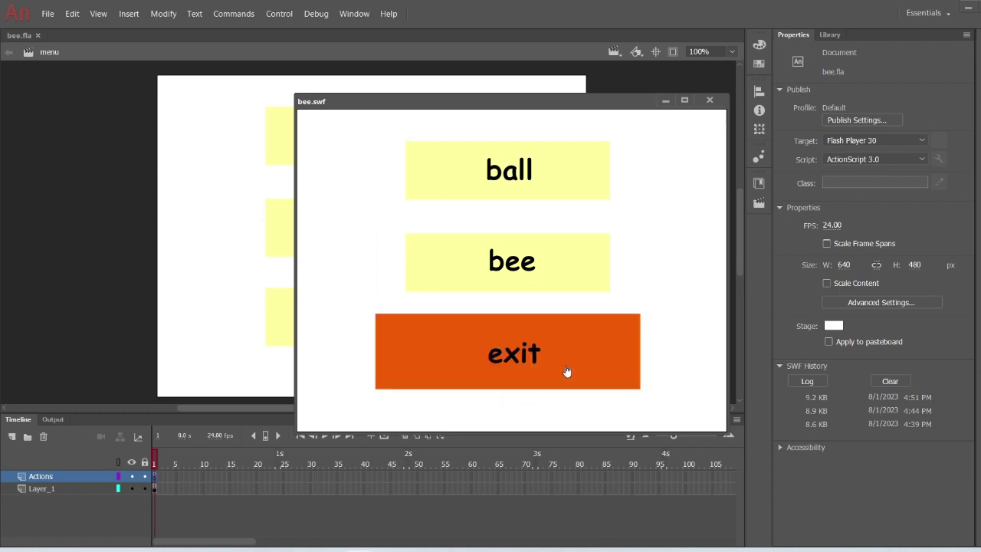
# Try the exit button in the test movie and close the test window.
pyautogui.click(533, 337)
pyautogui.click(710, 101)
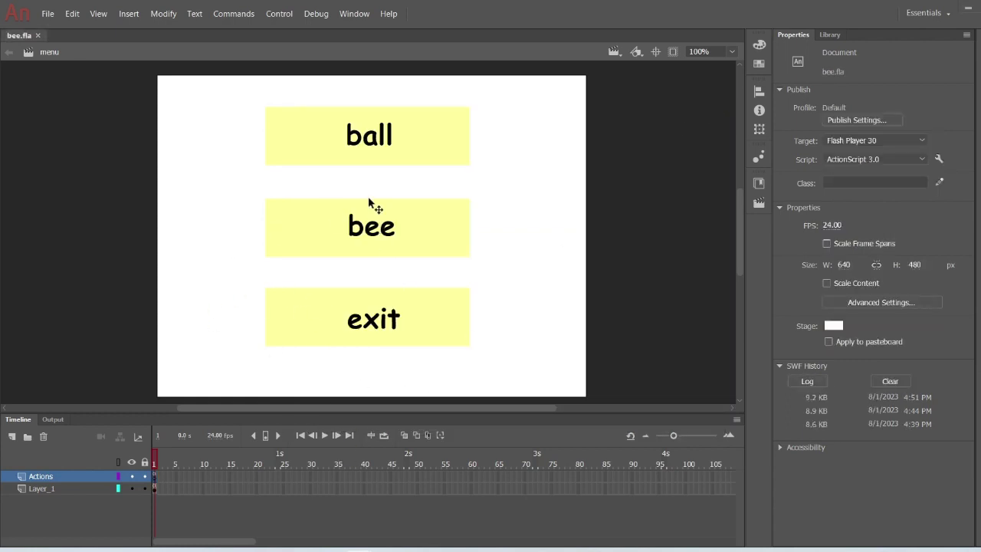
# Open the ball scene and insert a keyframe at frame 46 of Layer_1.
pyautogui.click(637, 59)
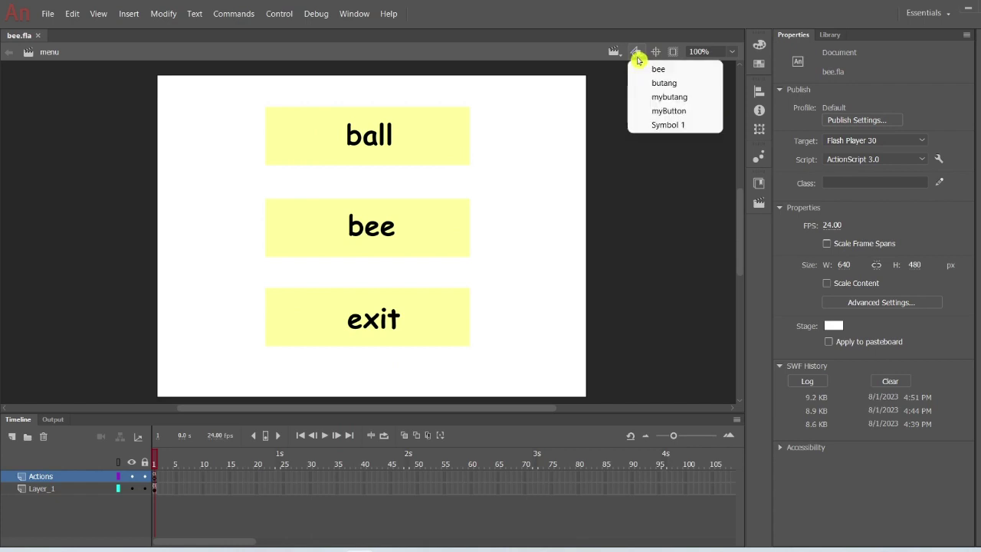
pyautogui.click(619, 54)
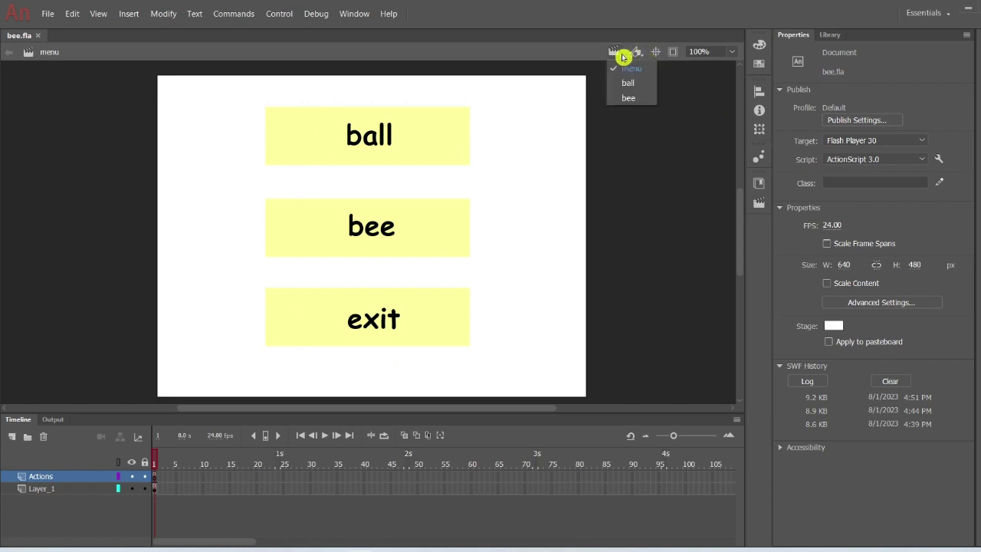
pyautogui.click(629, 84)
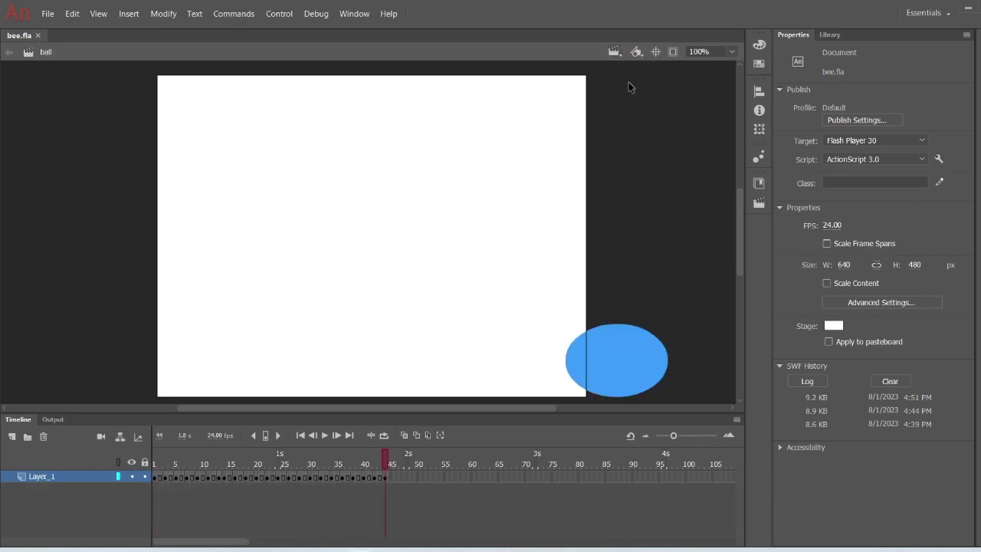
pyautogui.click(388, 478)
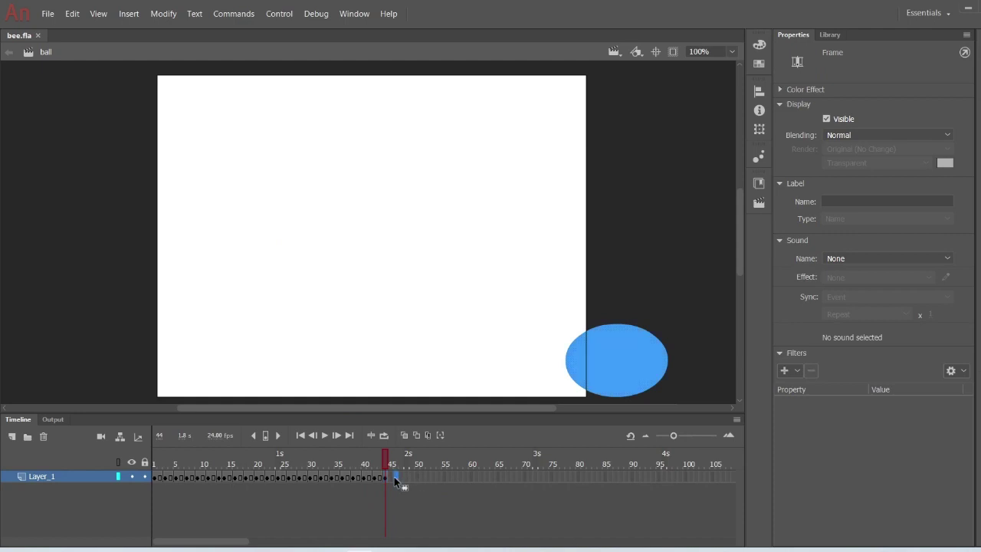
pyautogui.click(395, 477)
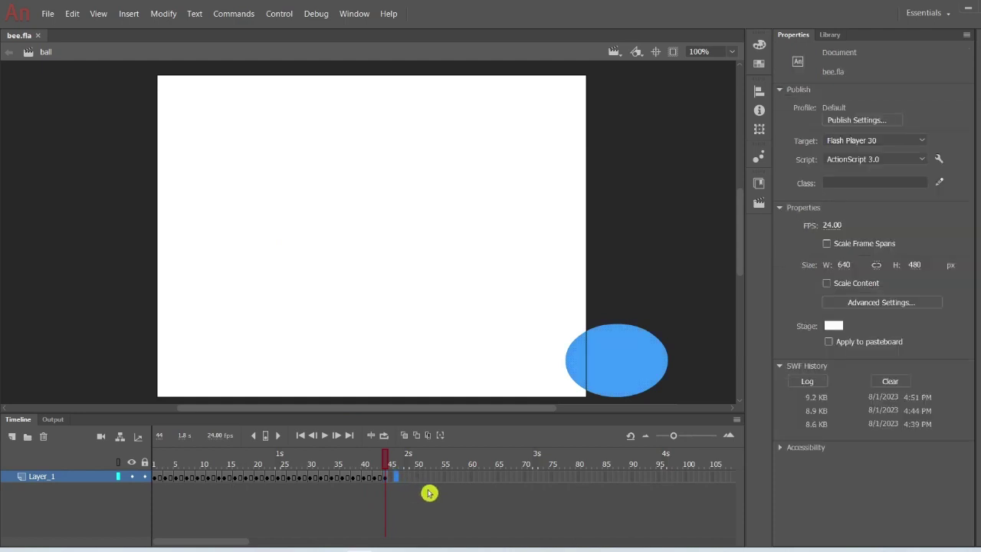
pyautogui.press('F6')
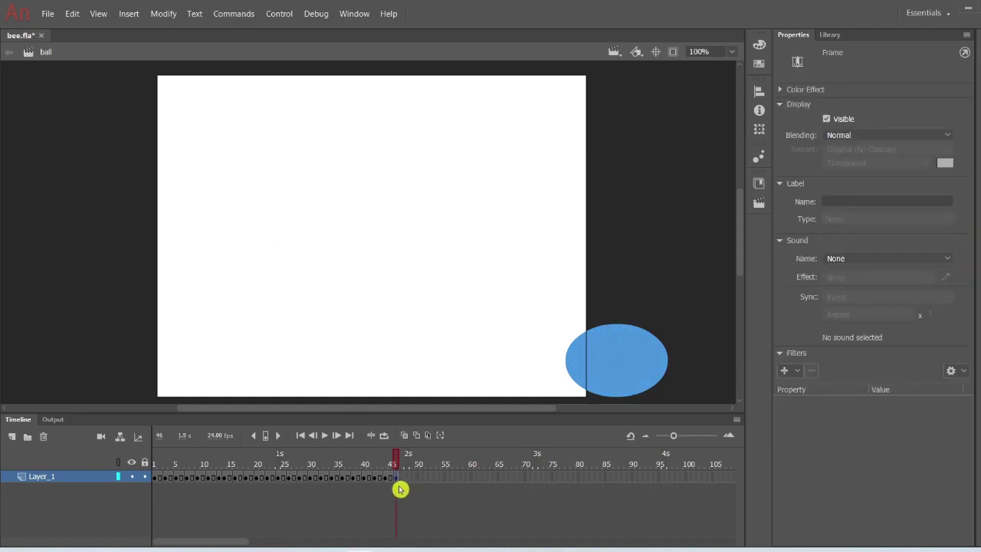
# Add the script stop(); to frame 46 of the ball scene and close the script editor.
pyautogui.rightClick(397, 480)
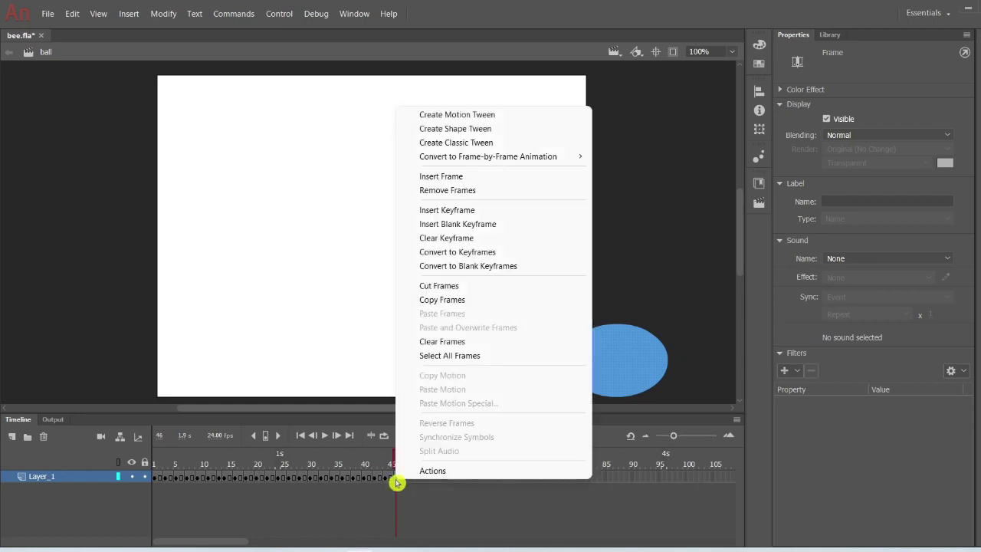
pyautogui.click(426, 471)
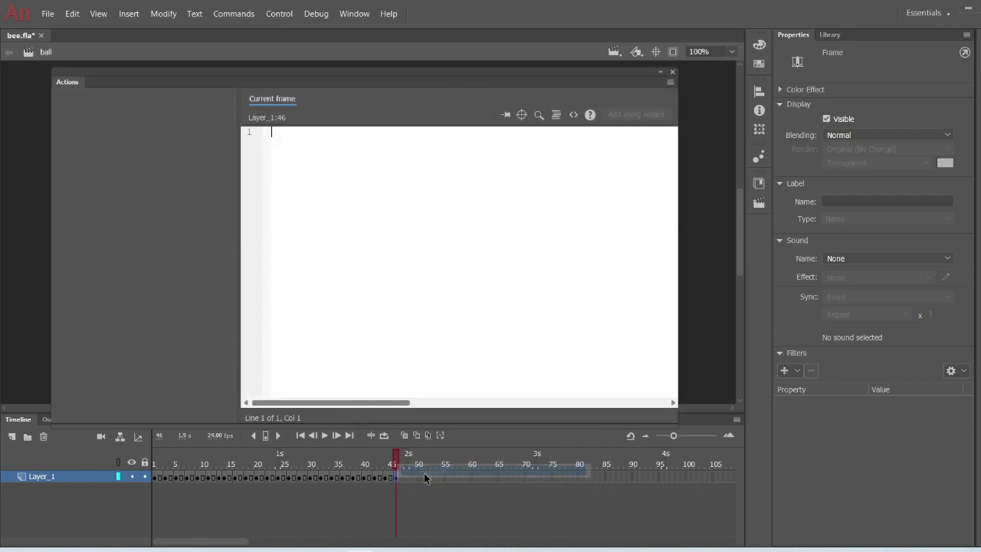
pyautogui.write('s')
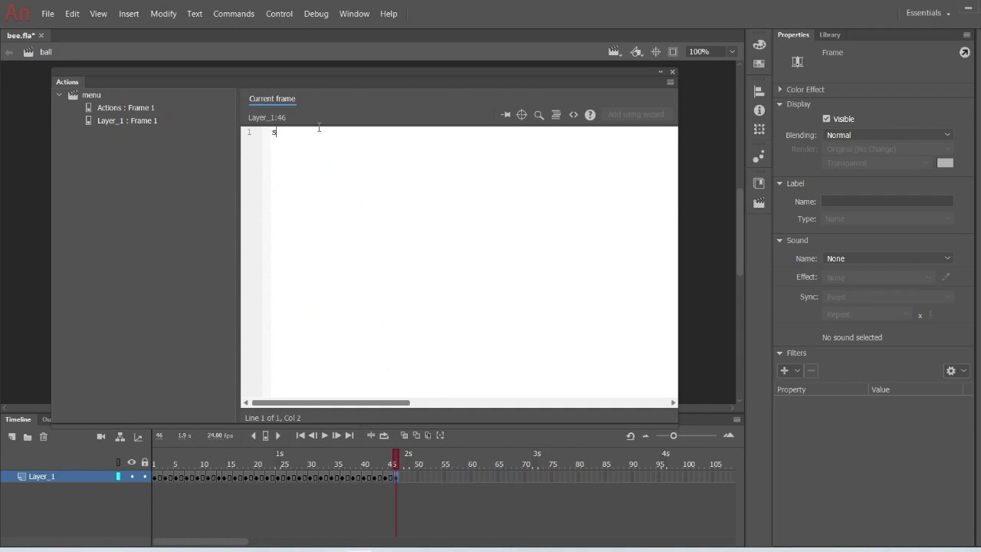
pyautogui.write('top(')
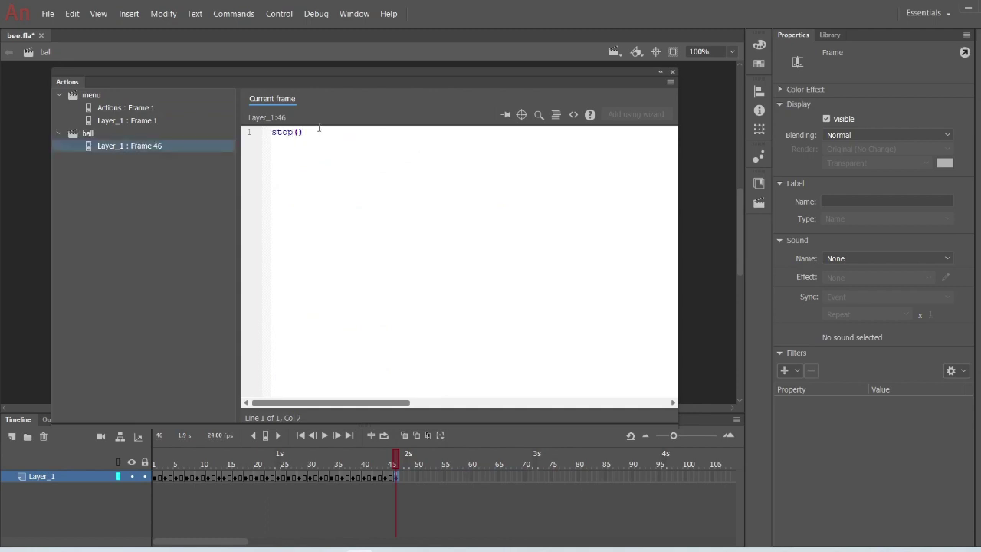
pyautogui.write(');')
pyautogui.click(677, 77)
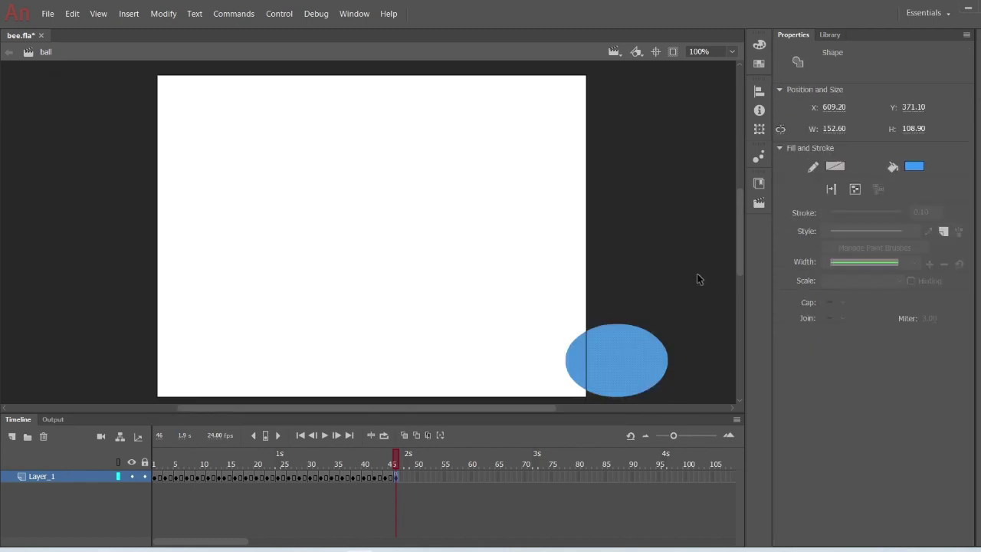
# Test the movie by playing the ball scene from the menu, and close the test window.
pyautogui.hotkey('ctrl', 'Return')
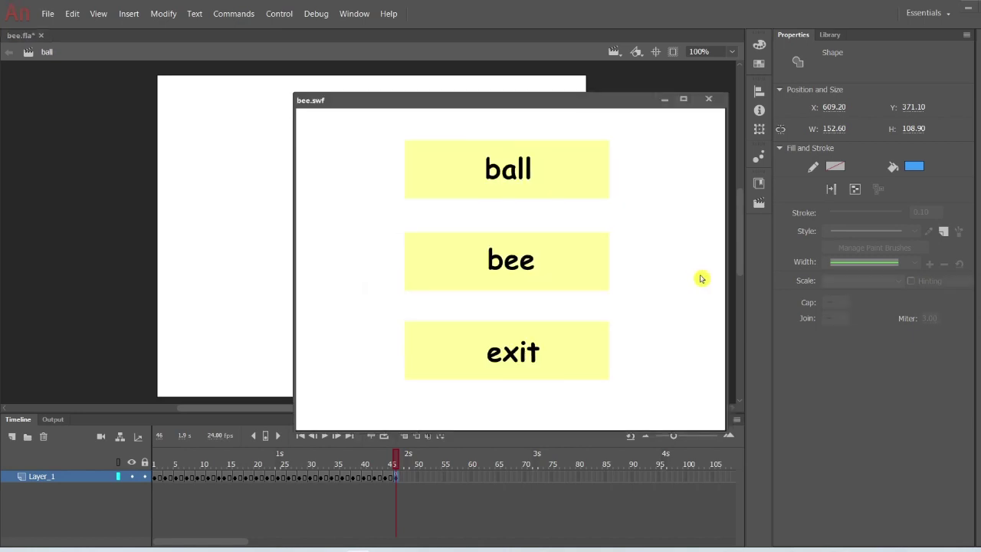
pyautogui.click(536, 169)
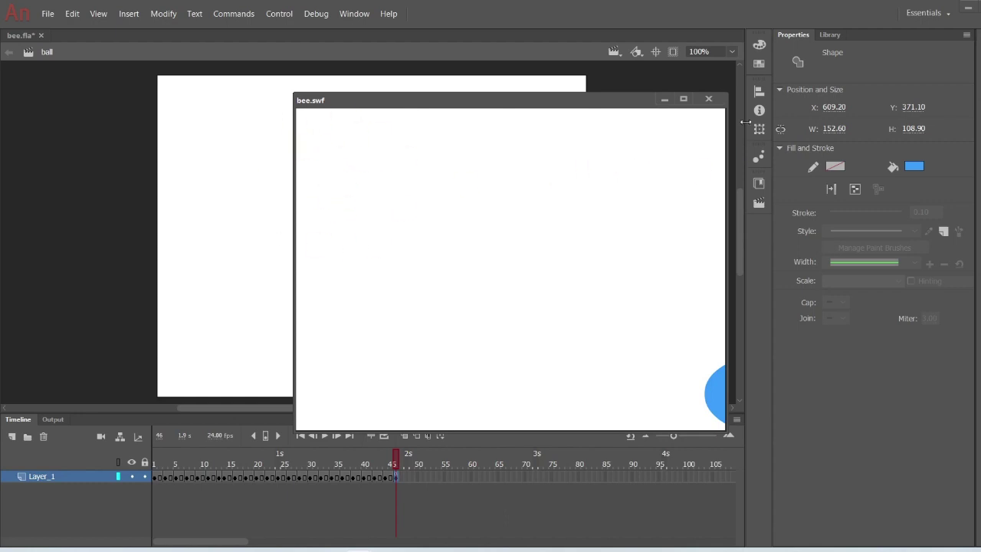
pyautogui.click(708, 99)
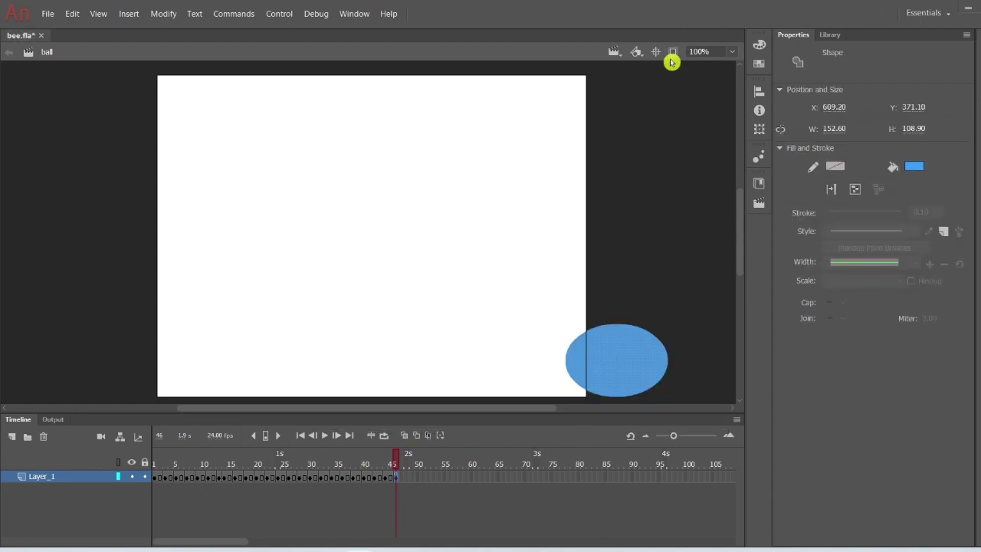
# Open the bee scene and select the bee layer's last keyframe at frame 300.
pyautogui.click(612, 55)
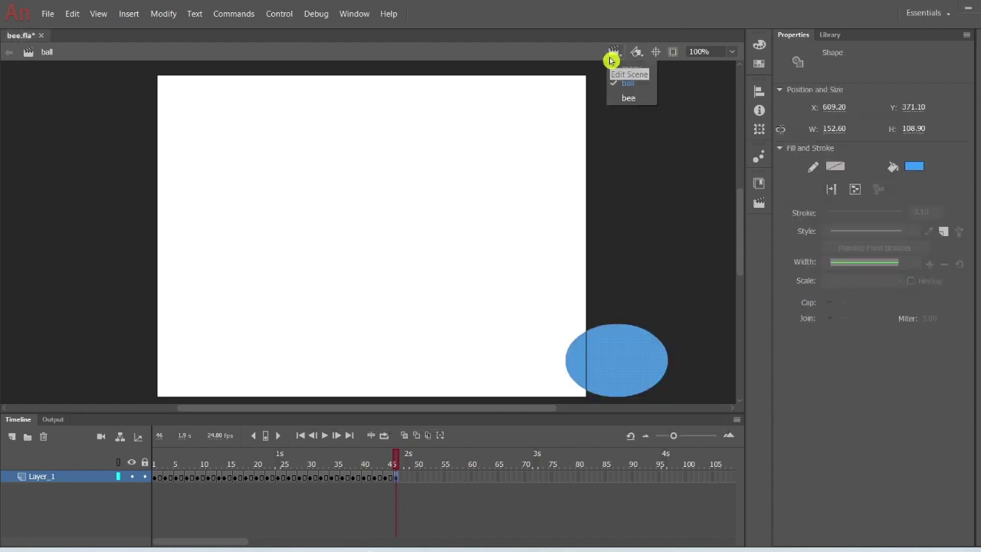
pyautogui.click(624, 99)
pyautogui.click(223, 506)
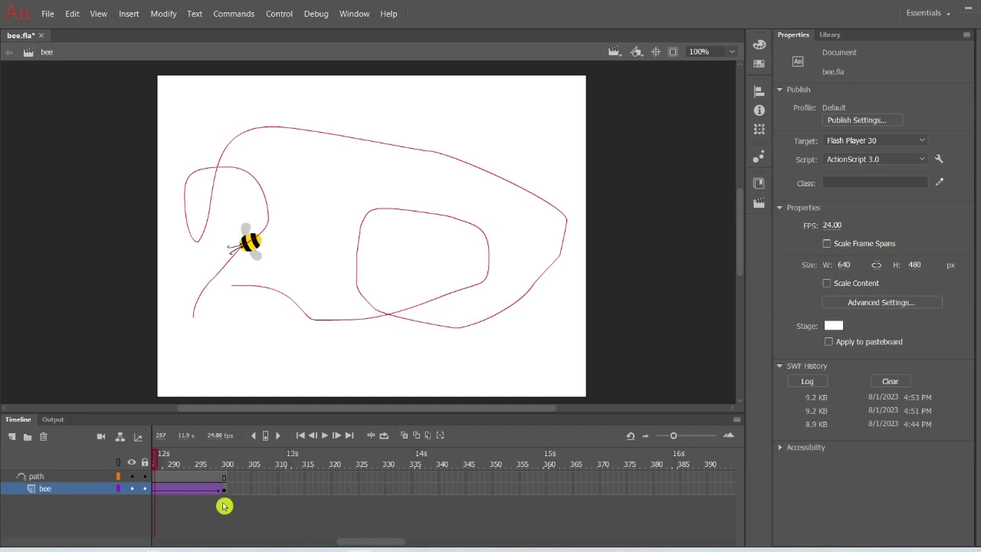
pyautogui.click(224, 488)
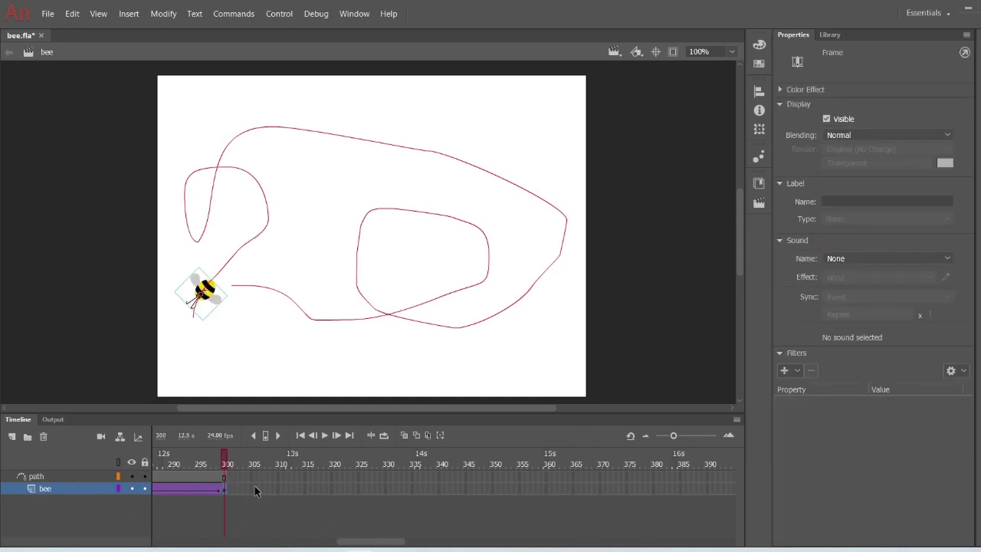
# Remove frames from both layers of the bee scene at frame 211 until the animation ends at frame 216.
pyautogui.moveTo(371, 544); pyautogui.dragTo(344, 543)
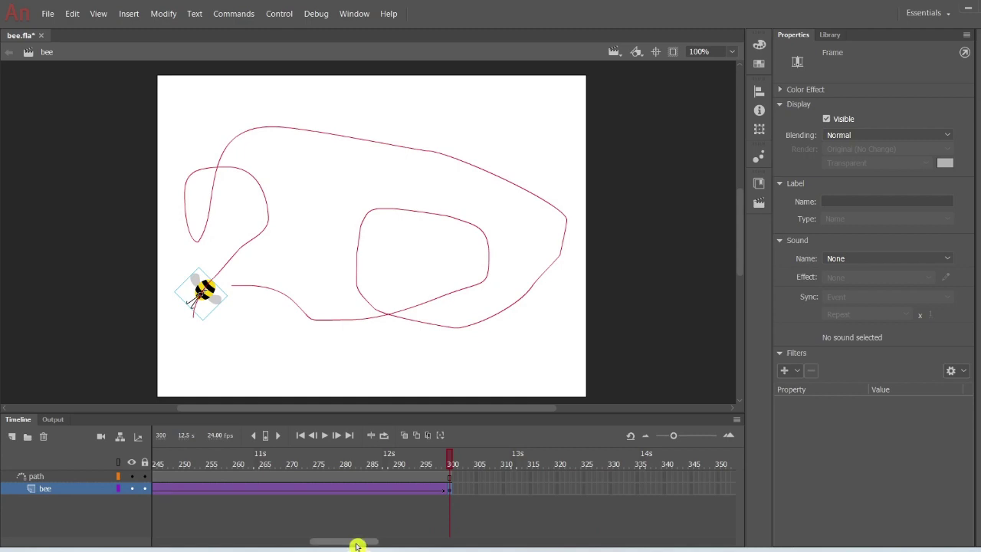
pyautogui.moveTo(340, 539); pyautogui.dragTo(319, 544)
pyautogui.click(280, 462)
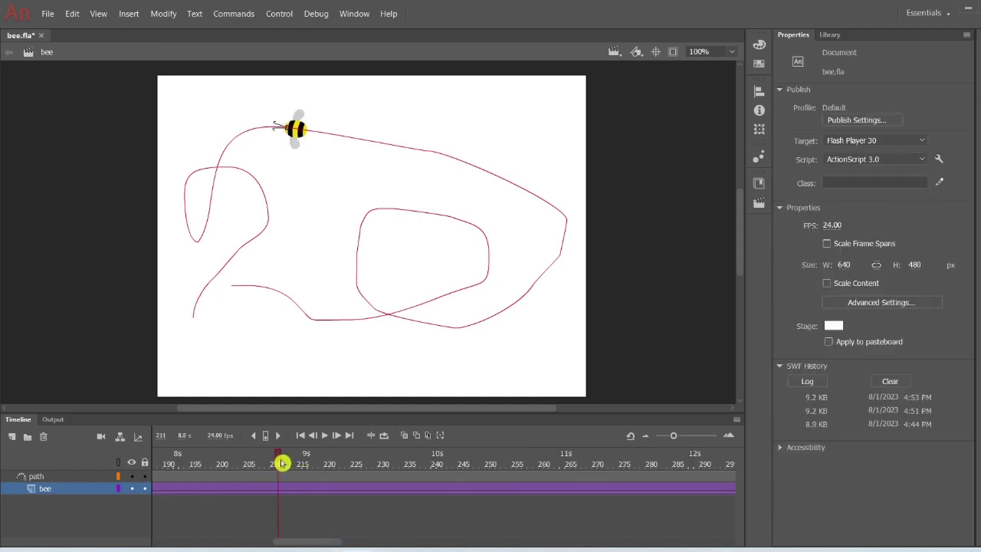
pyautogui.hotkey('shift', 'F5')
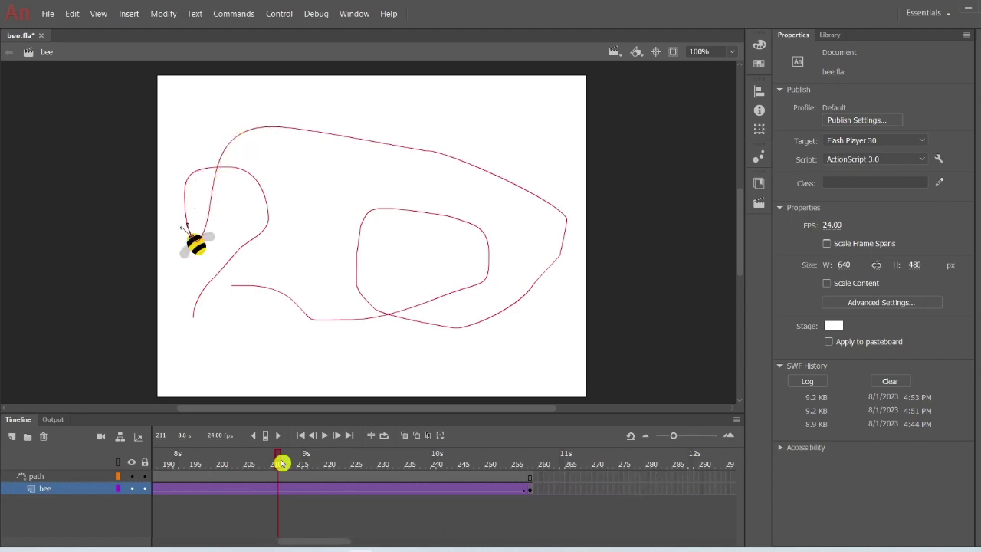
pyautogui.hotkey('shift', 'F5')
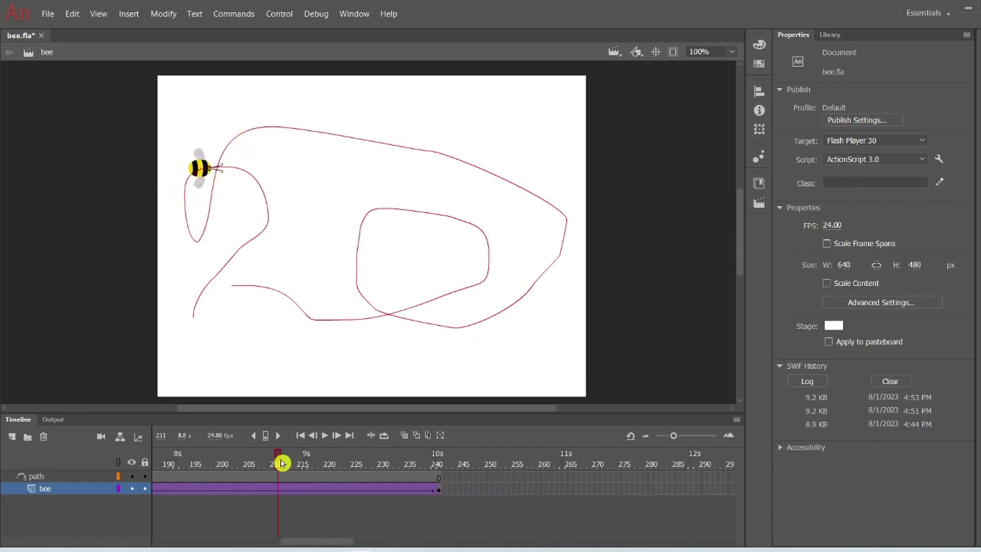
pyautogui.hotkey('shift', 'F5')
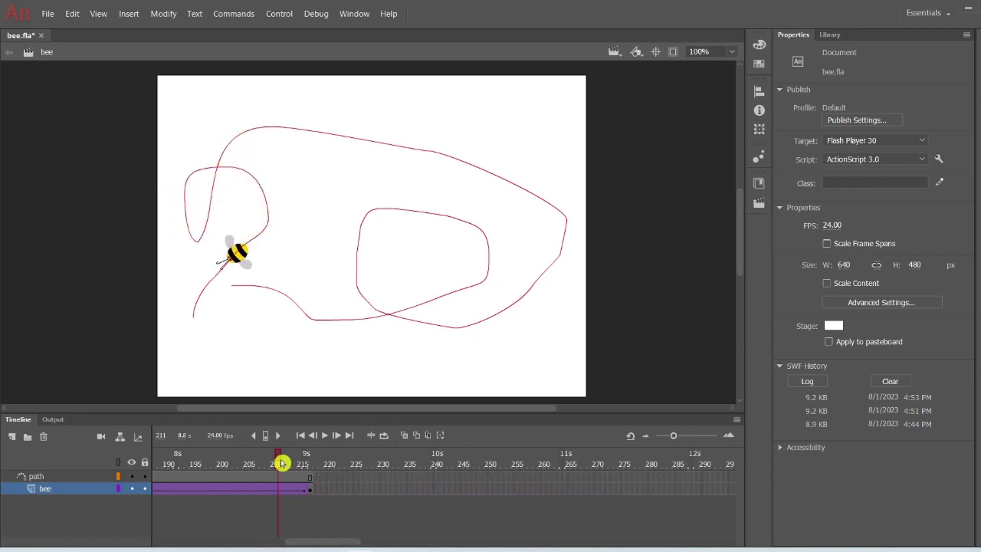
pyautogui.hotkey('shift', 'F5')
pyautogui.hotkey('shift', 'F5')
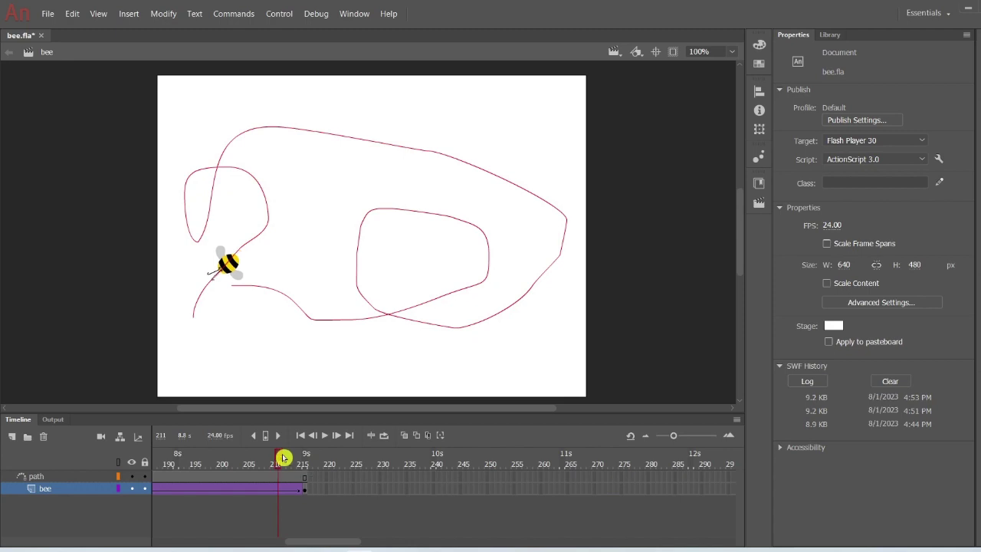
pyautogui.hotkey('shift', 'F5')
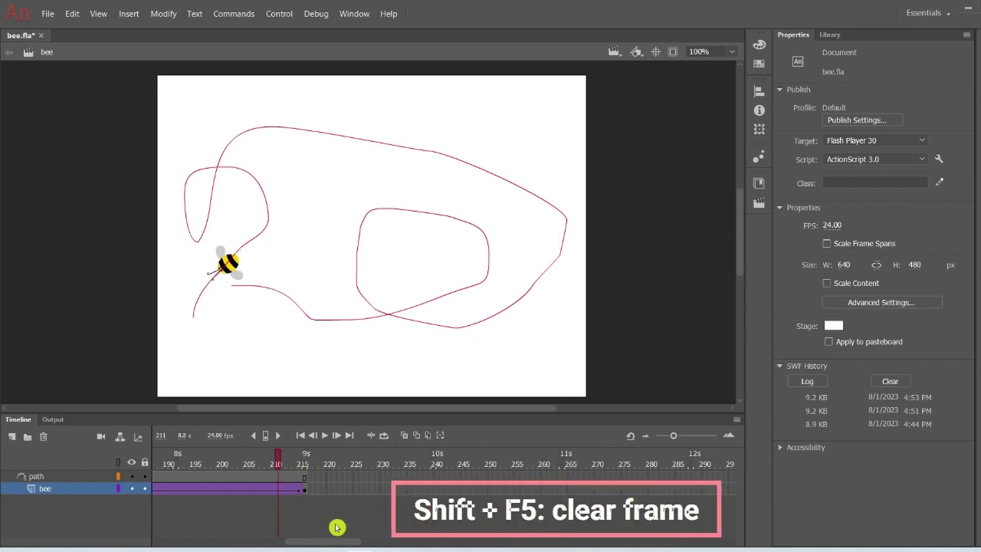
# Add the script stop(); to the bee layer's last keyframe at frame 216 and close the script editor.
pyautogui.hscroll(-3, 344, 546)
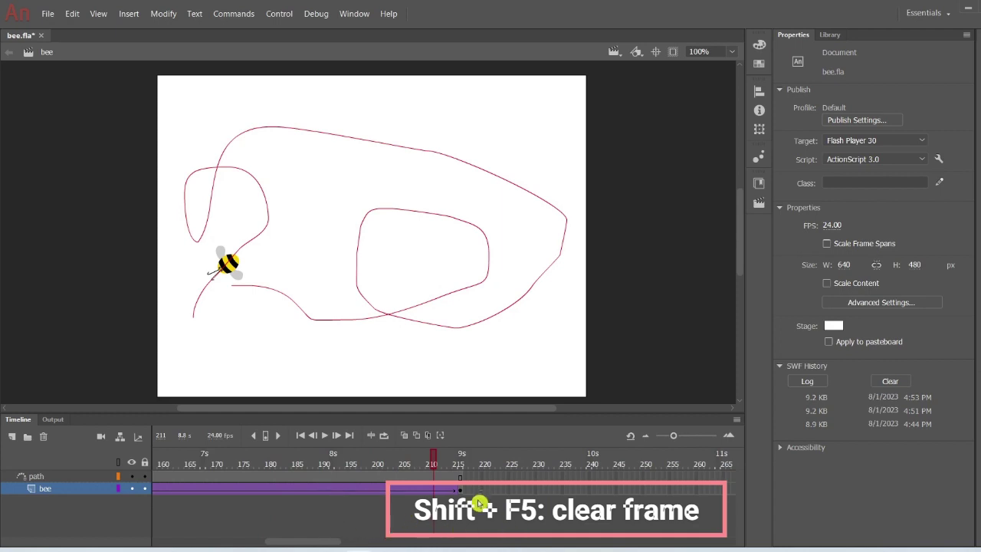
pyautogui.click(460, 498)
pyautogui.click(460, 491)
pyautogui.rightClick(462, 492)
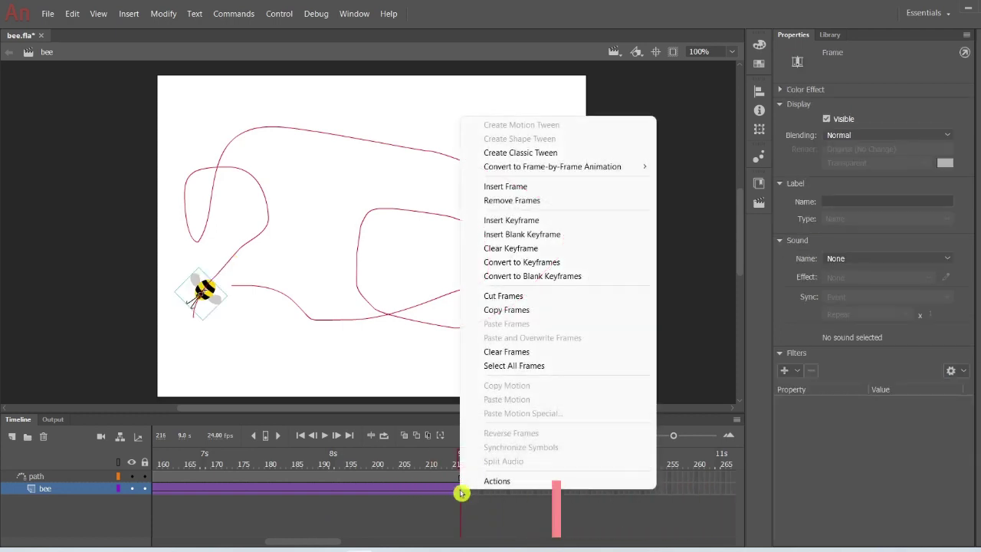
pyautogui.click(486, 481)
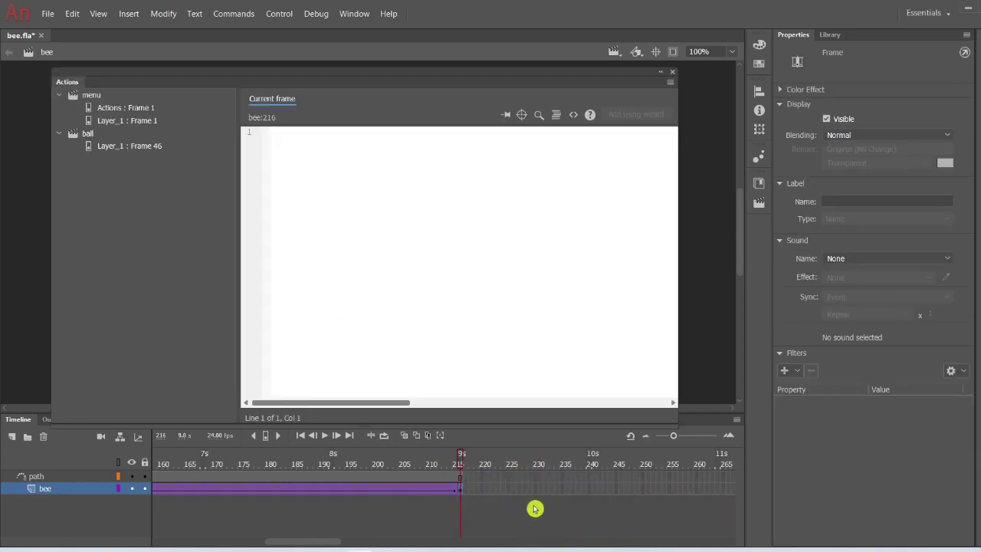
pyautogui.write('stop();')
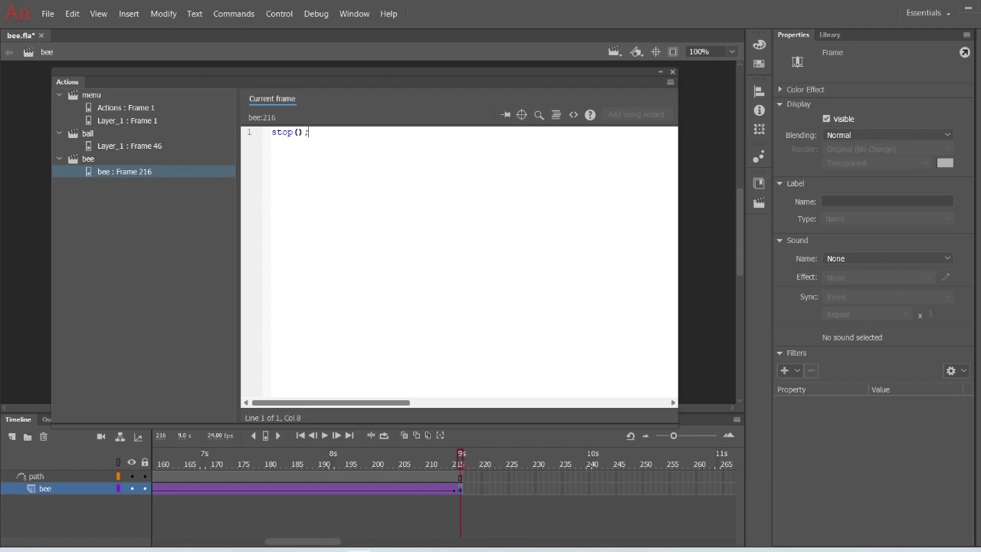
pyautogui.click(674, 77)
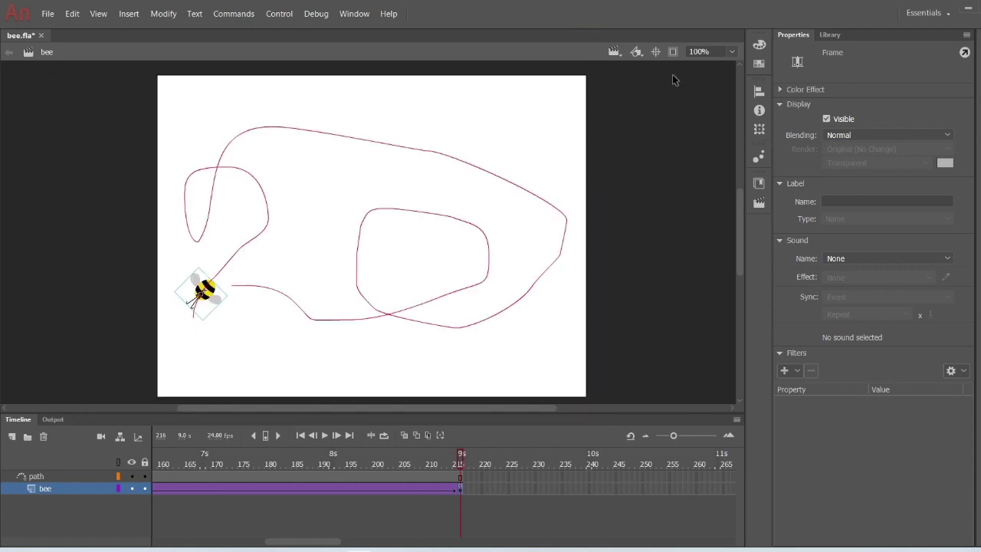
# Test the movie by playing the bee scene from the menu, and close the test window.
pyautogui.hotkey('ctrl', 'Return')
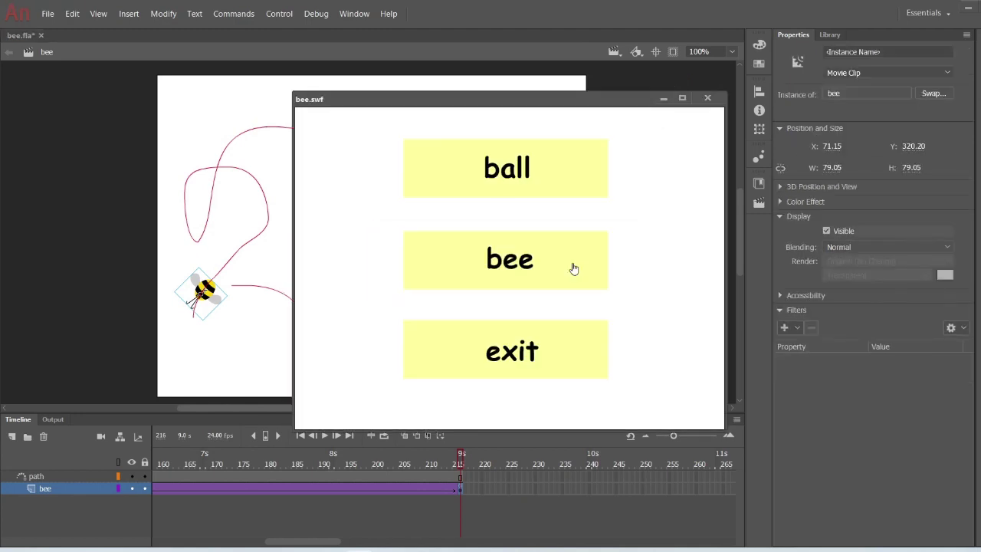
pyautogui.click(574, 267)
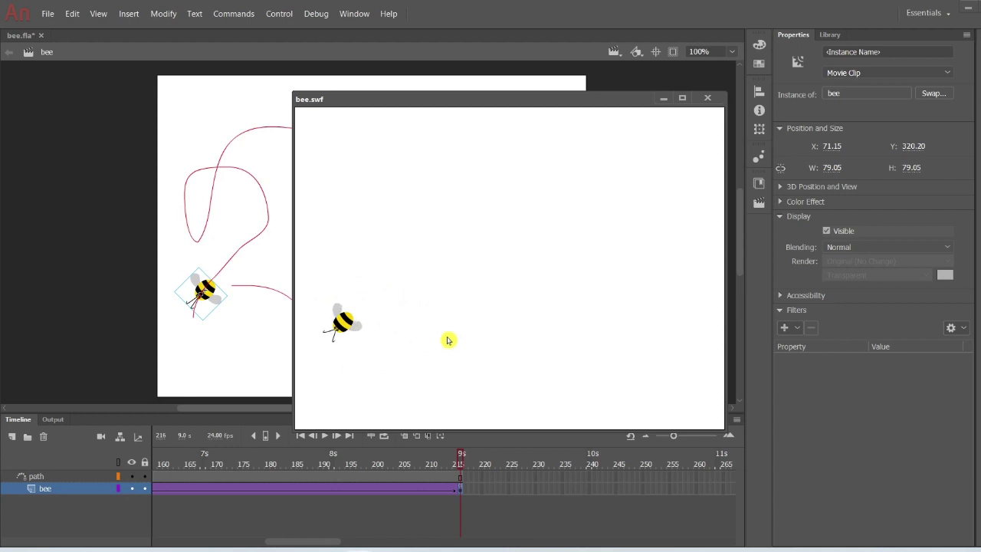
pyautogui.click(707, 99)
pyautogui.click(708, 102)
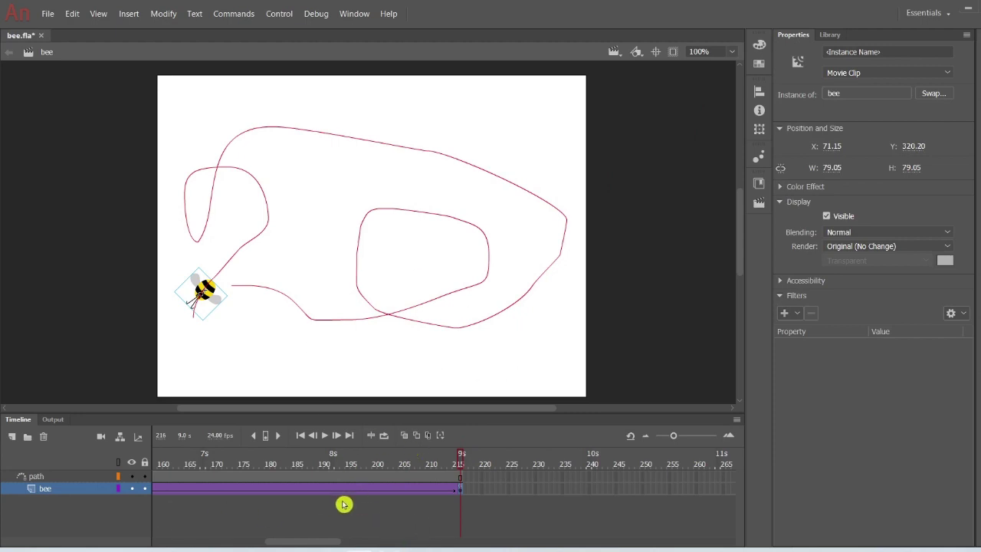
# Add a new layer above the path layer in the bee scene and select its first frame.
pyautogui.moveTo(329, 542); pyautogui.dragTo(192, 542)
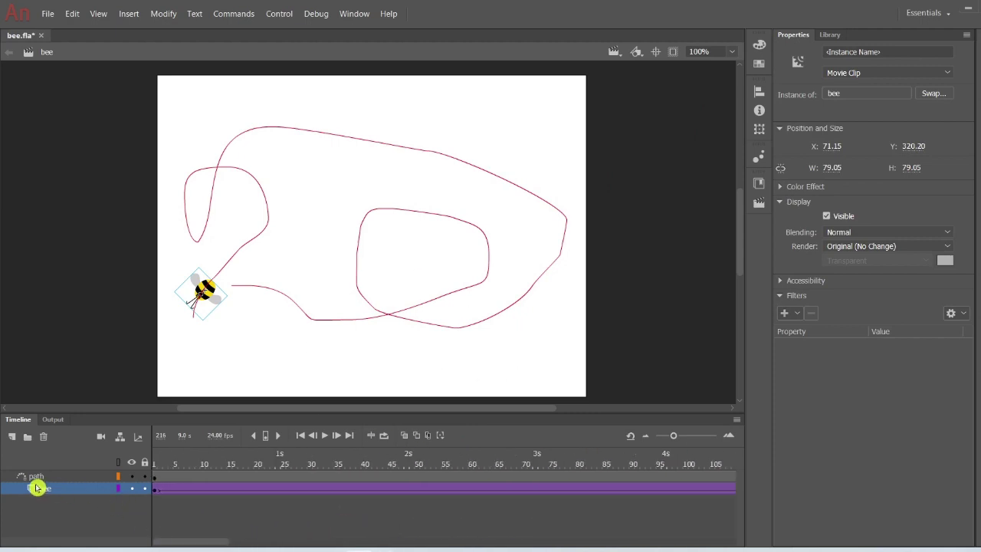
pyautogui.click(57, 476)
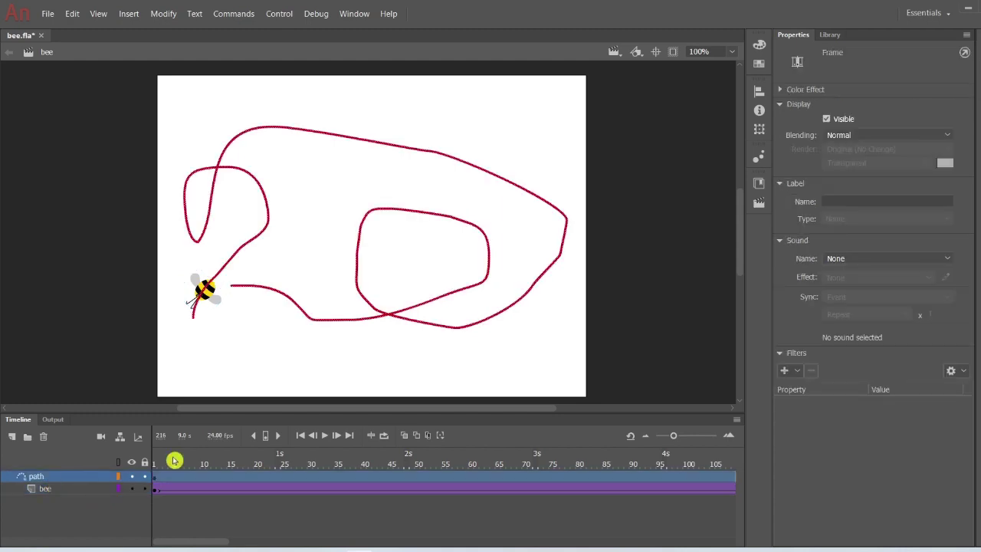
pyautogui.click(13, 438)
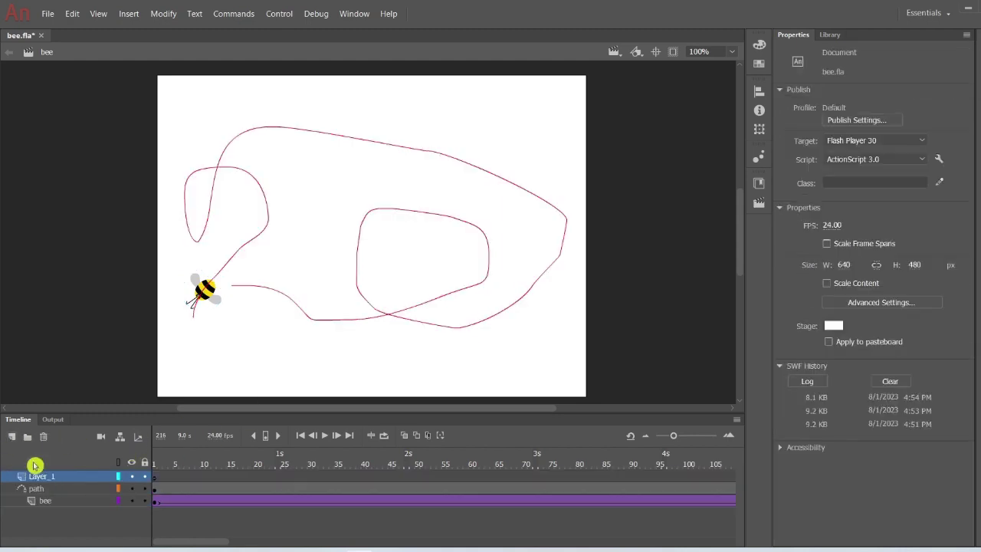
pyautogui.click(159, 480)
pyautogui.click(156, 482)
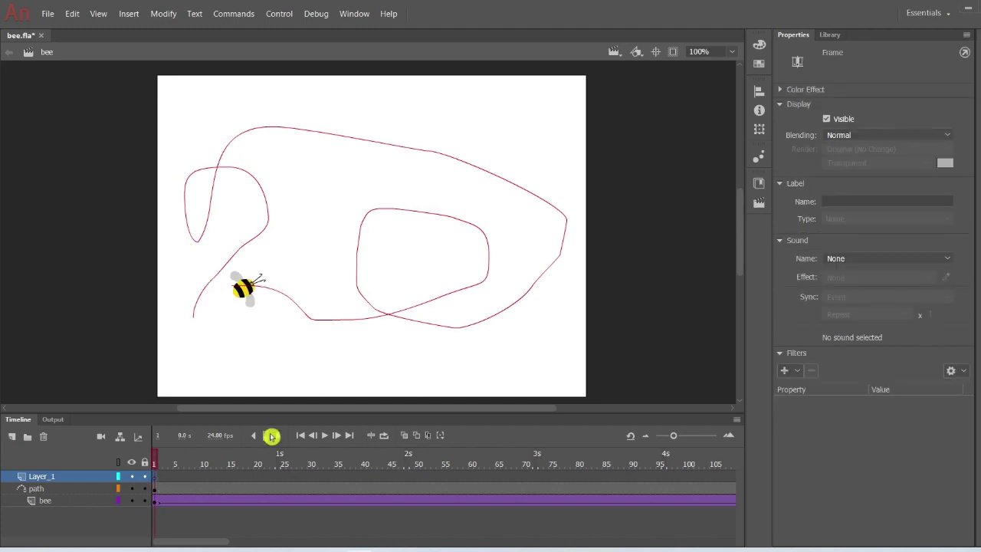
# Place the mybutang symbol from the library on the stage, shrunk to about 107 by 31 px in the lower-right corner.
pyautogui.click(831, 35)
pyautogui.moveTo(913, 102); pyautogui.dragTo(492, 332)
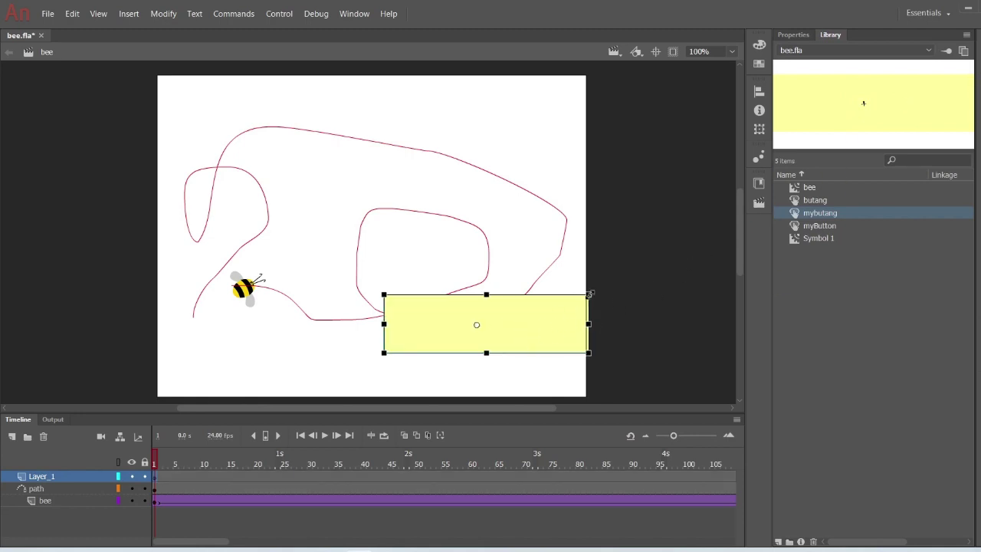
pyautogui.moveTo(590, 294); pyautogui.dragTo(564, 379)
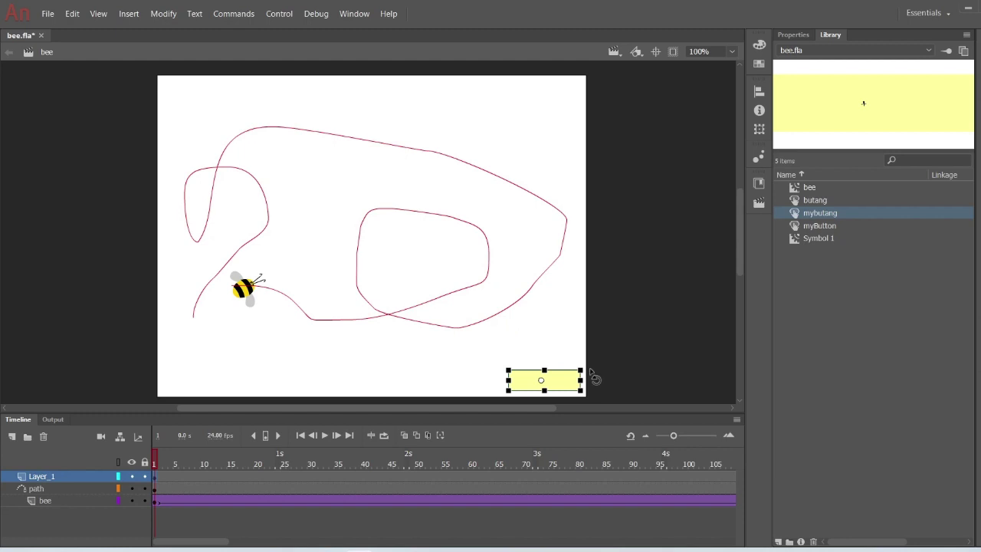
pyautogui.click(568, 357)
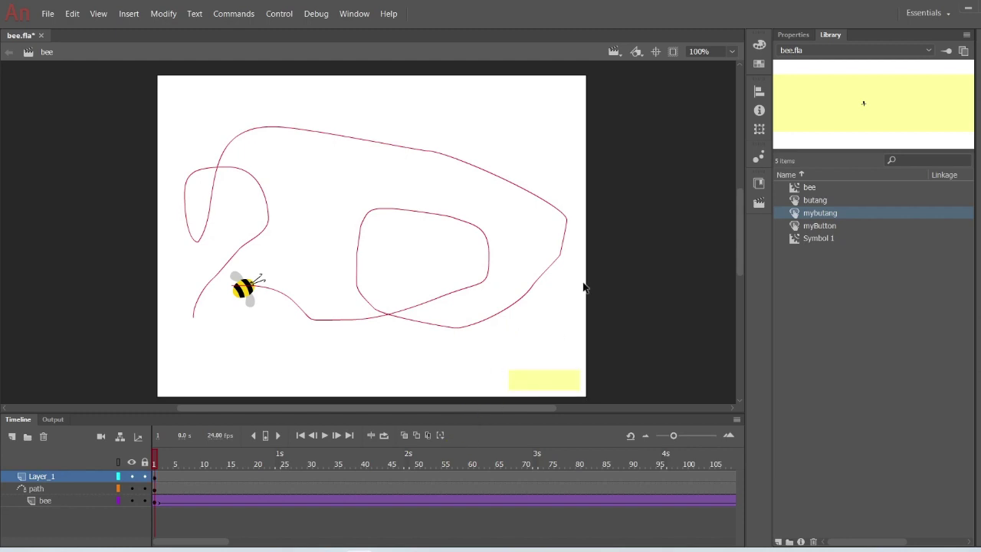
pyautogui.click(556, 383)
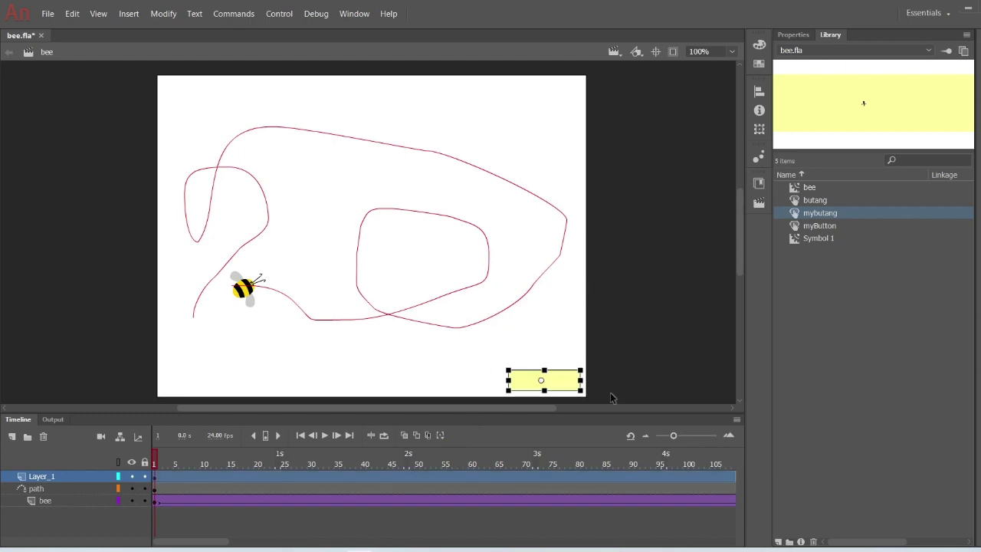
# Give the bee scene's button the instance name menu and check the button at frame 94.
pyautogui.click(796, 34)
pyautogui.click(872, 51)
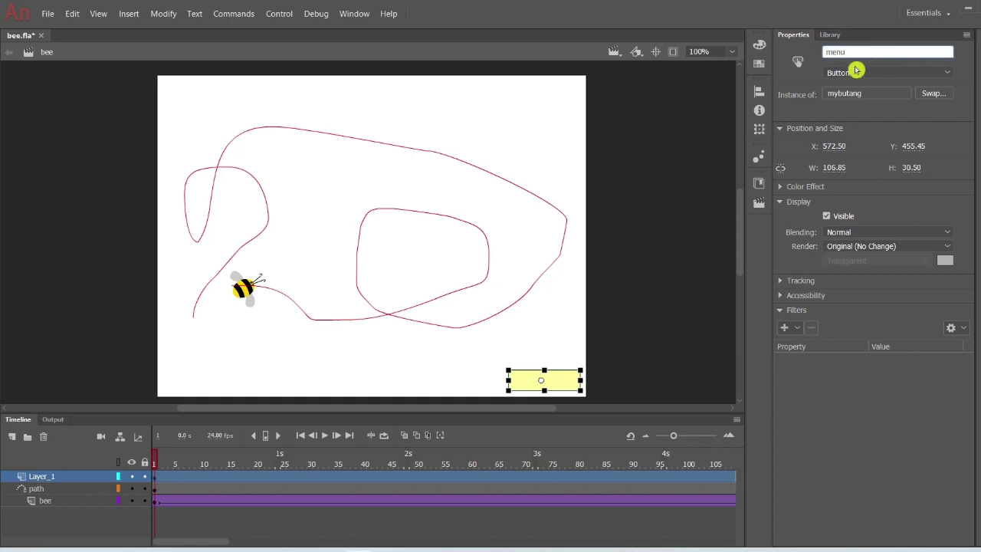
pyautogui.click(588, 372)
pyautogui.click(558, 387)
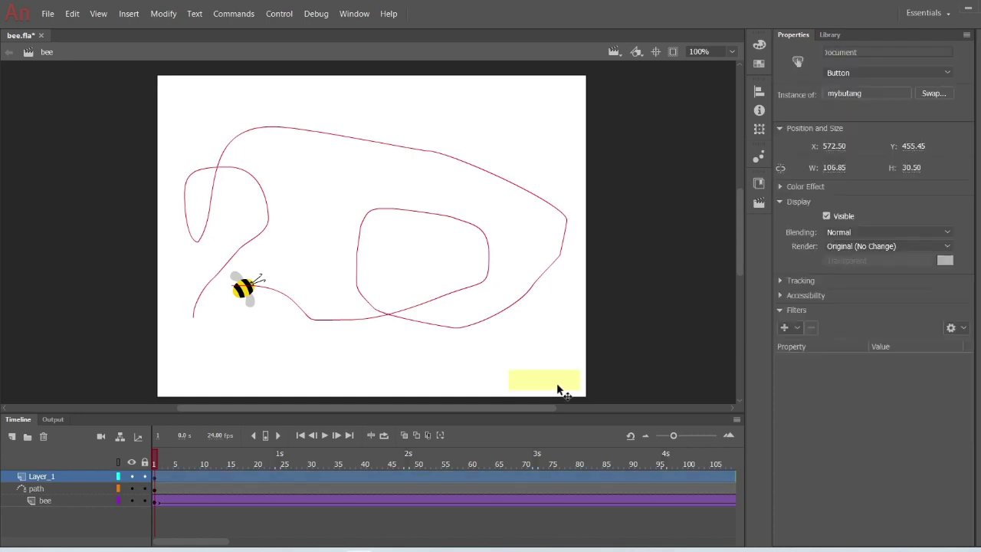
pyautogui.click(654, 476)
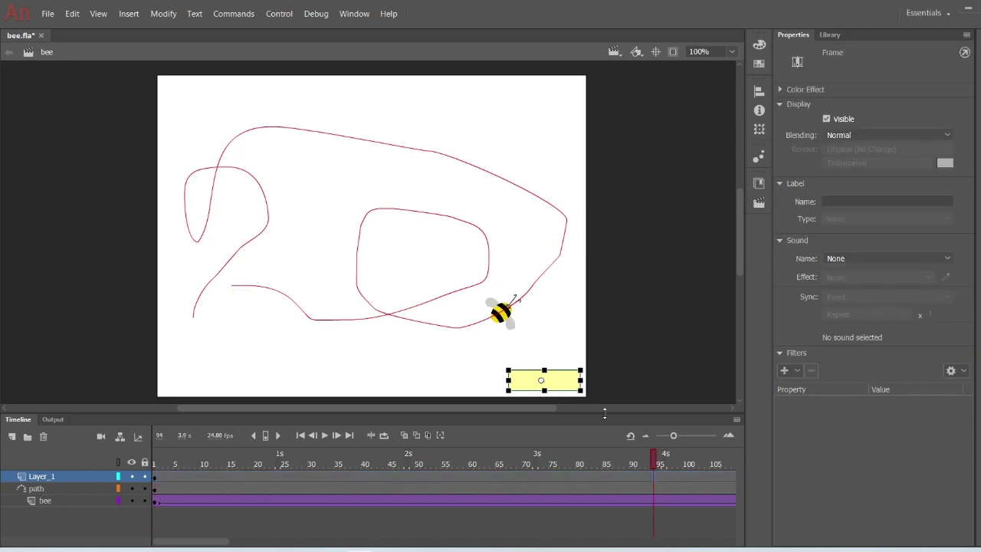
pyautogui.click(531, 386)
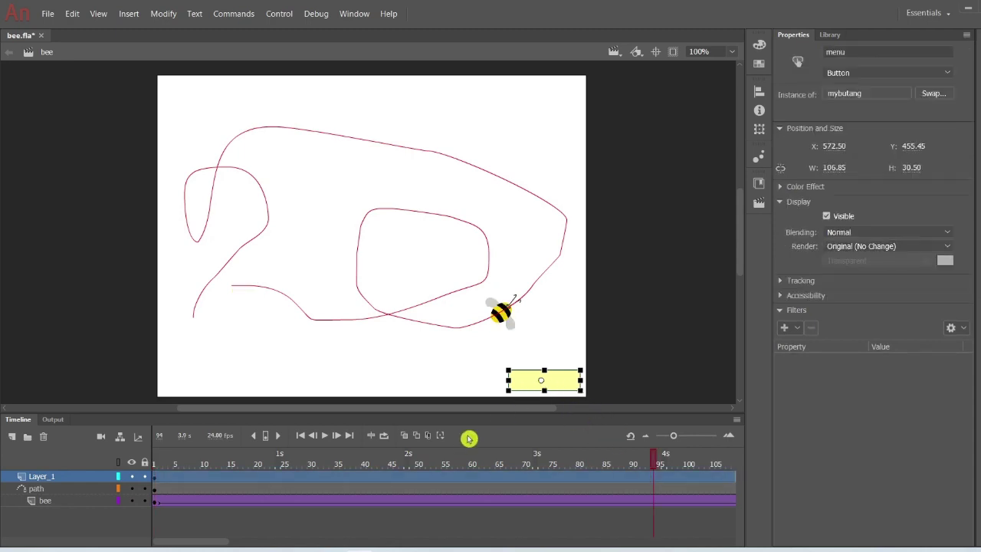
# Insert the Click to Go to Scene and Play code snippet for the menu button at frame 1 of the bee scene.
pyautogui.click(156, 478)
pyautogui.rightClick(157, 479)
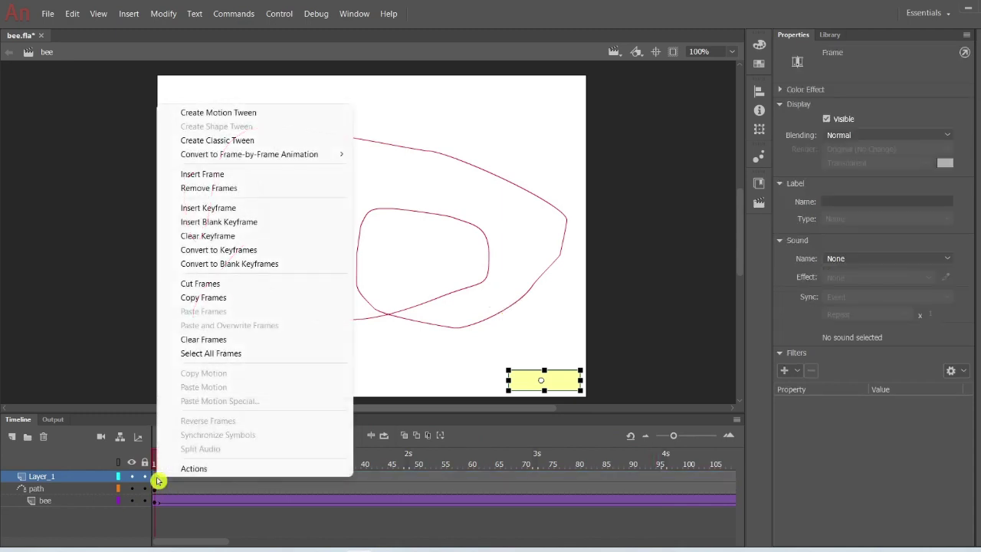
pyautogui.click(200, 469)
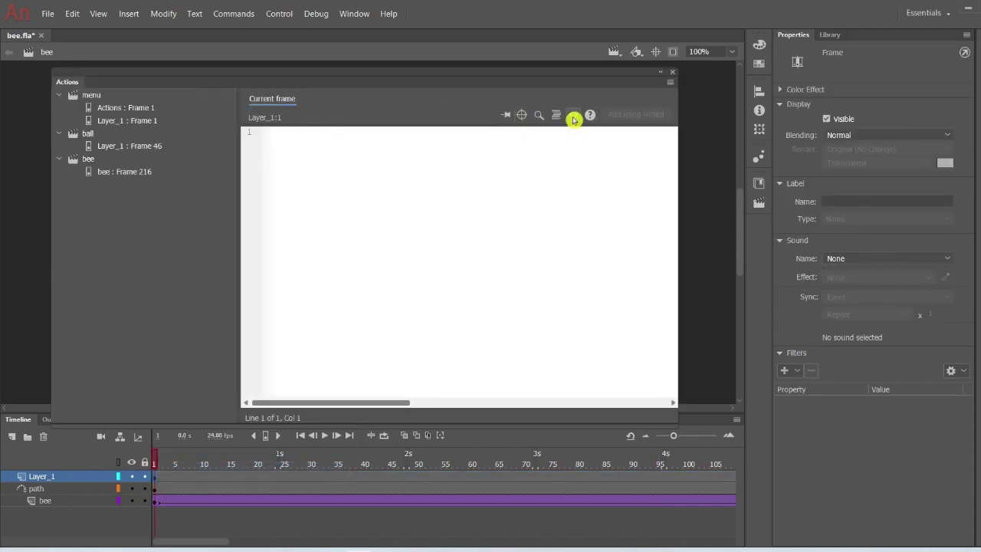
pyautogui.click(573, 114)
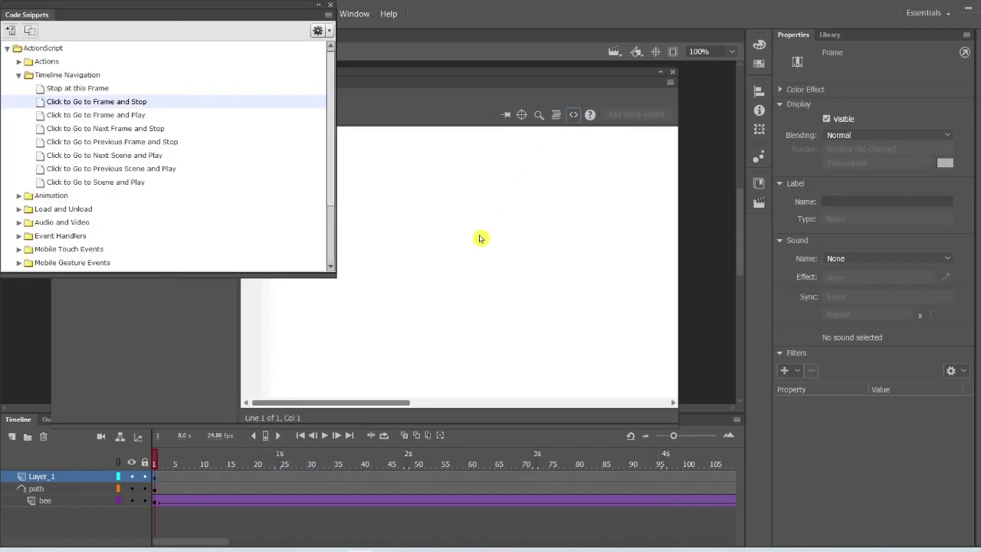
pyautogui.click(8, 47)
pyautogui.click(23, 77)
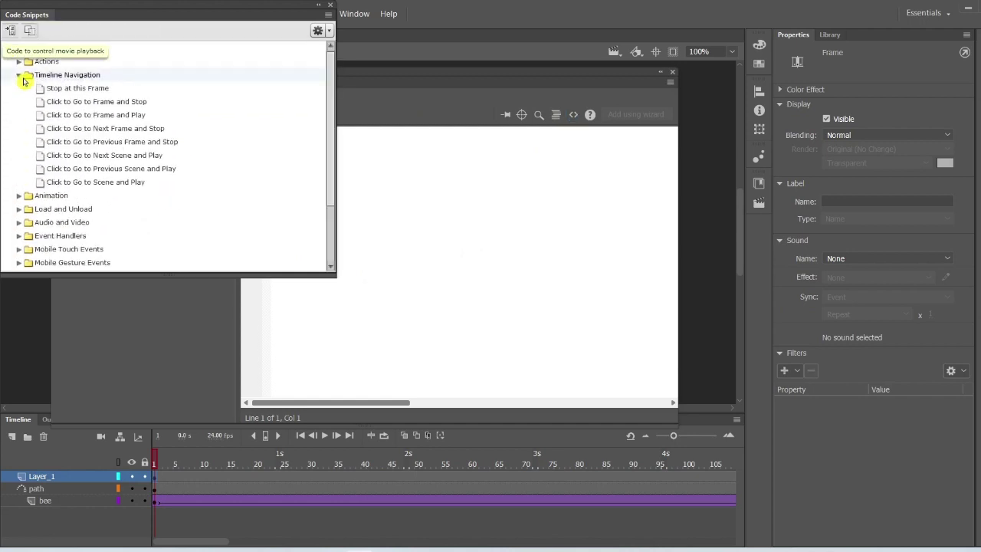
pyautogui.doubleClick(54, 184)
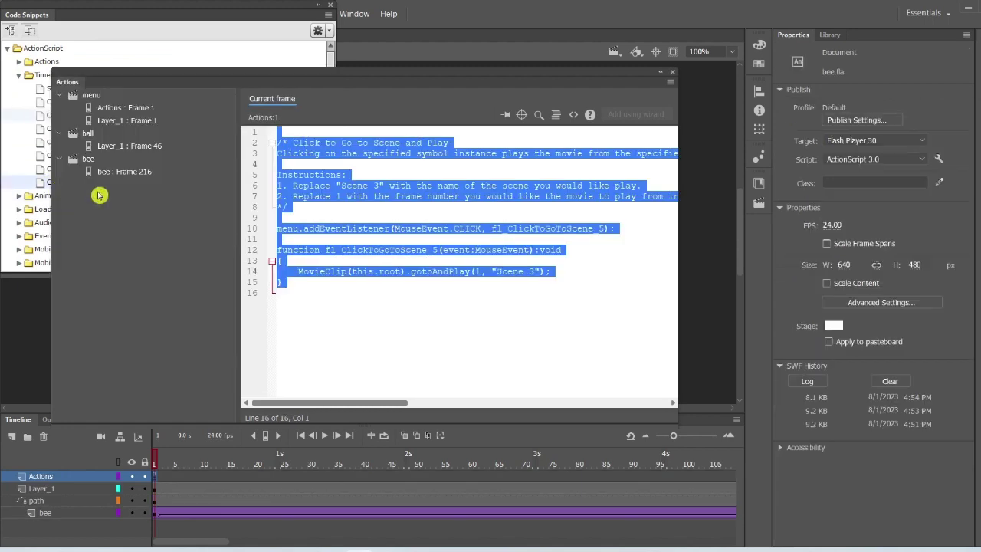
# Edit the target scene name in the gotoAndPlay call of the bee scene's script and close the script editor.
pyautogui.click(519, 275)
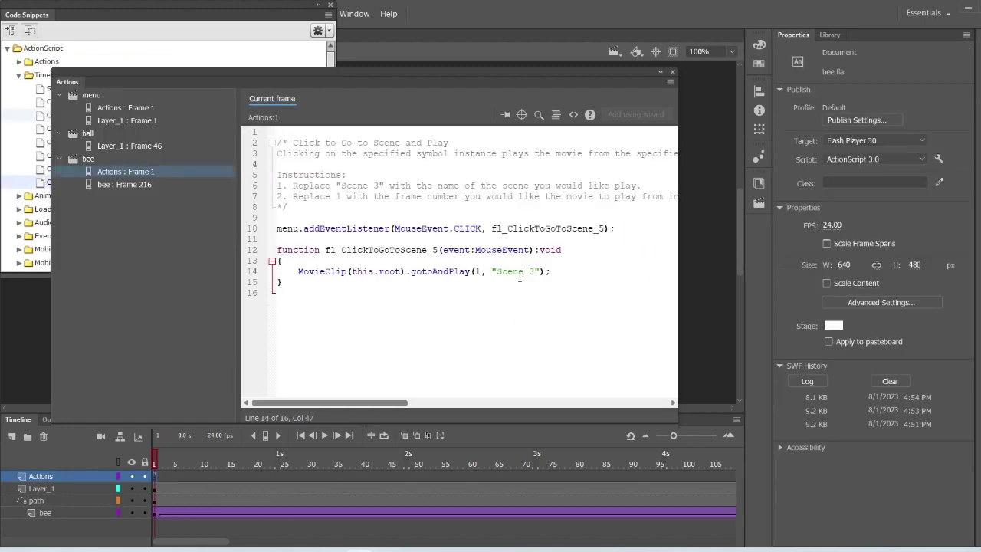
pyautogui.moveTo(300, 227); pyautogui.dragTo(260, 227)
pyautogui.click(519, 272)
pyautogui.click(670, 77)
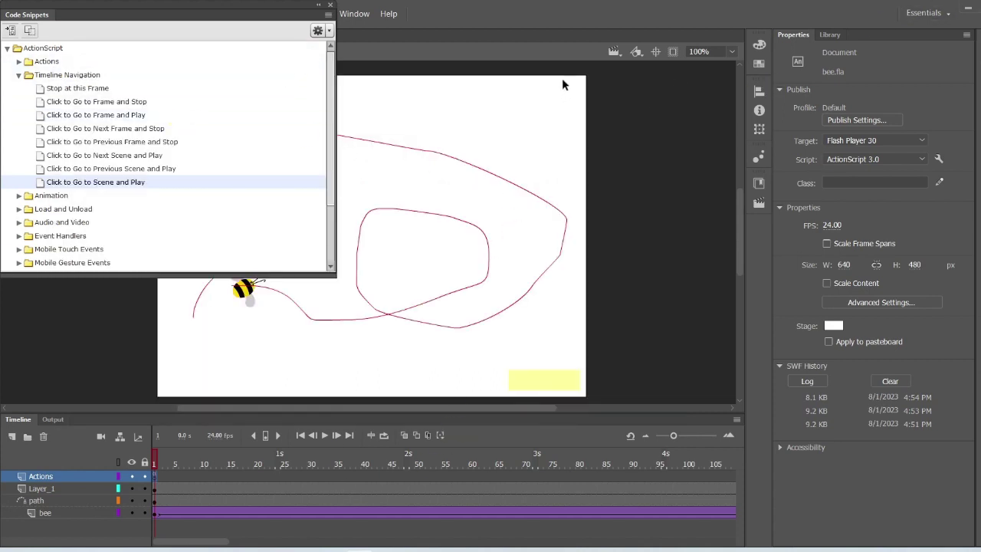
# Open the ball scene, add a new layer above Layer_1, and select its first frame.
pyautogui.click(614, 52)
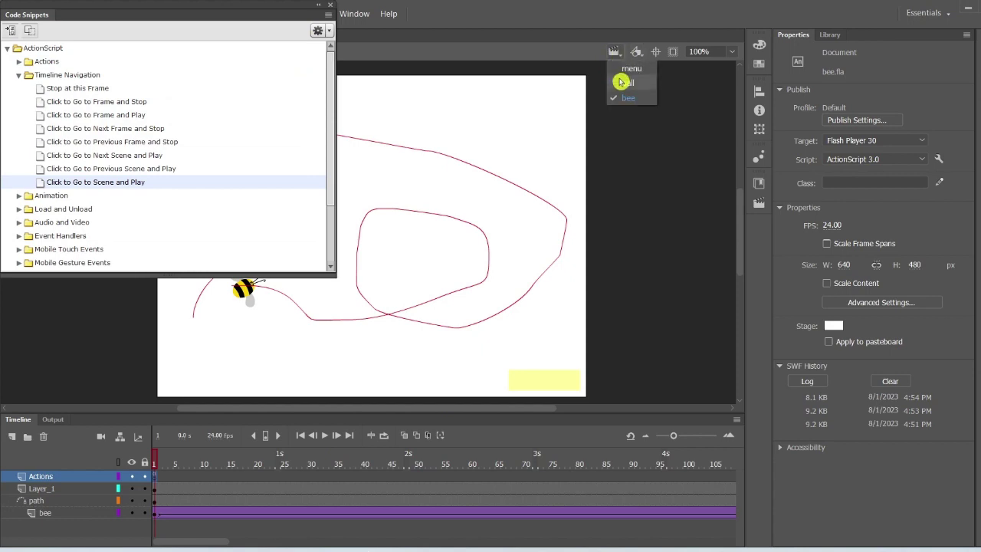
pyautogui.click(621, 82)
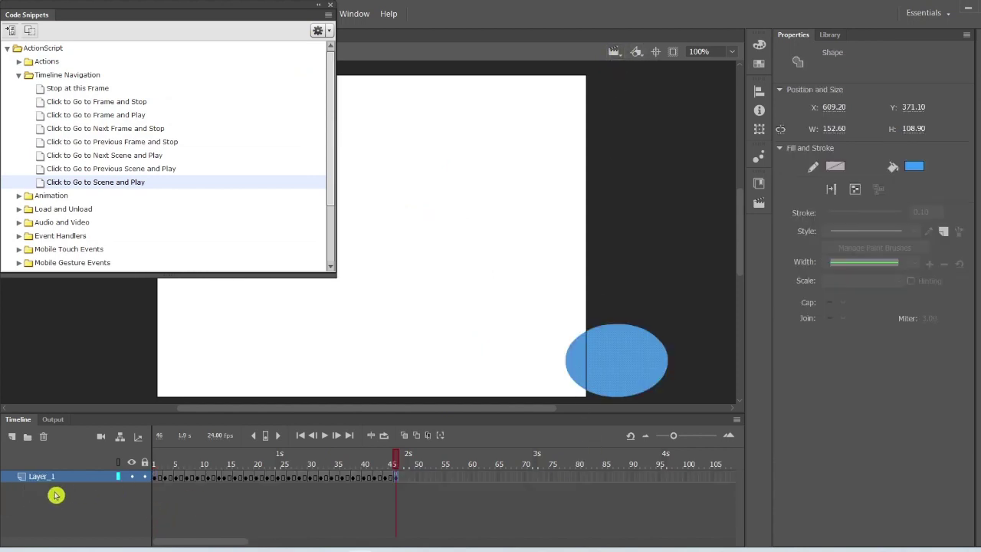
pyautogui.click(12, 436)
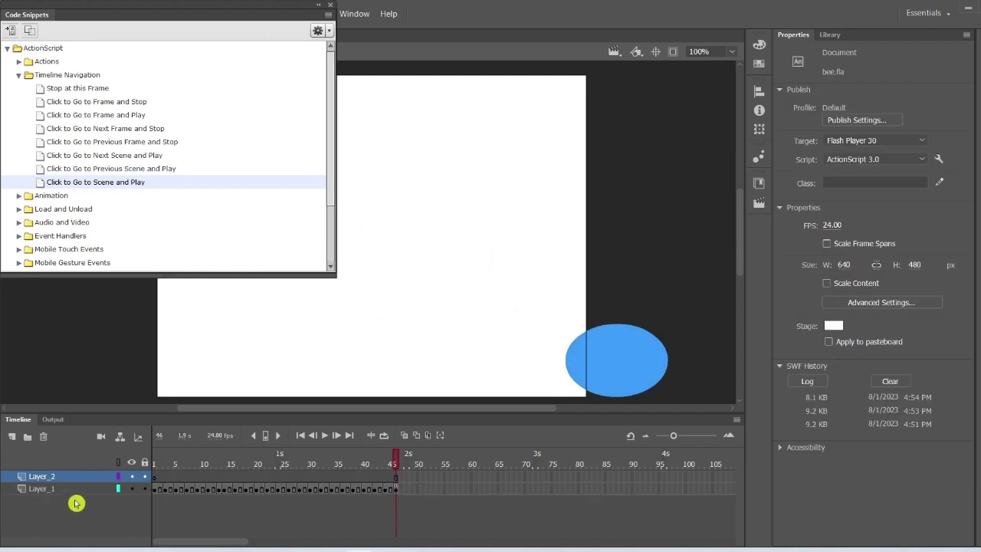
pyautogui.click(155, 477)
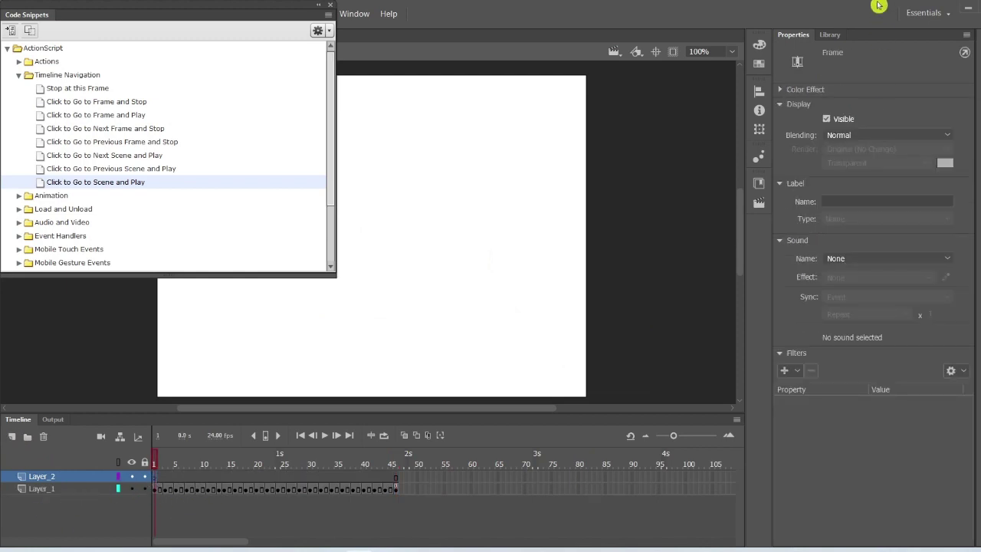
# Place the mybutang symbol on the ball scene's stage, shrunk to about 102 by 29 px in the upper-right corner.
pyautogui.click(830, 35)
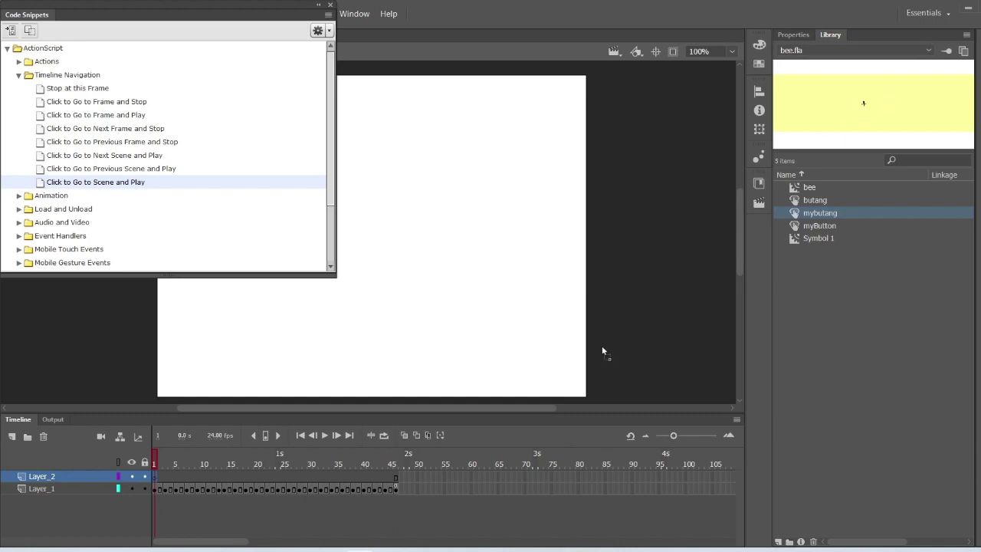
pyautogui.moveTo(506, 360); pyautogui.dragTo(503, 355)
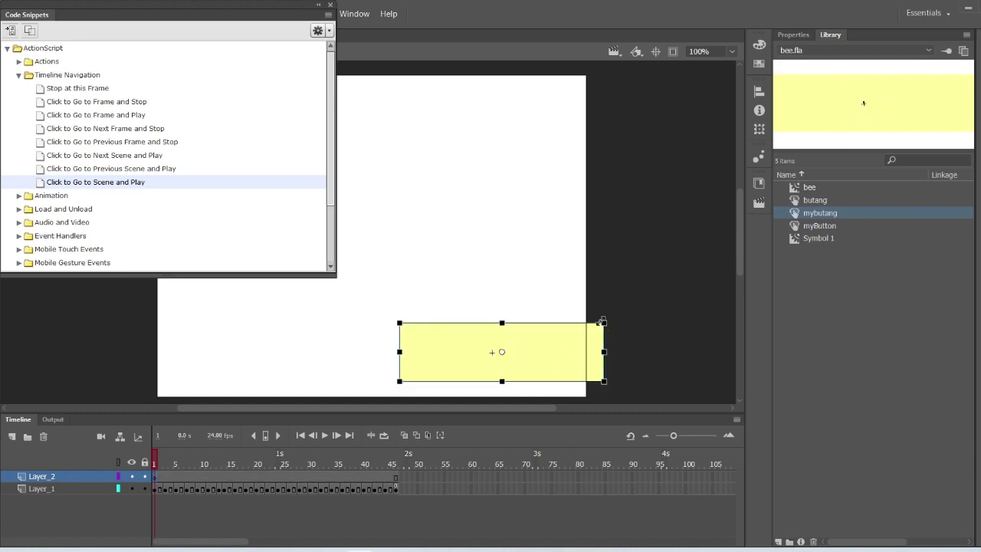
pyautogui.moveTo(604, 323); pyautogui.dragTo(560, 92)
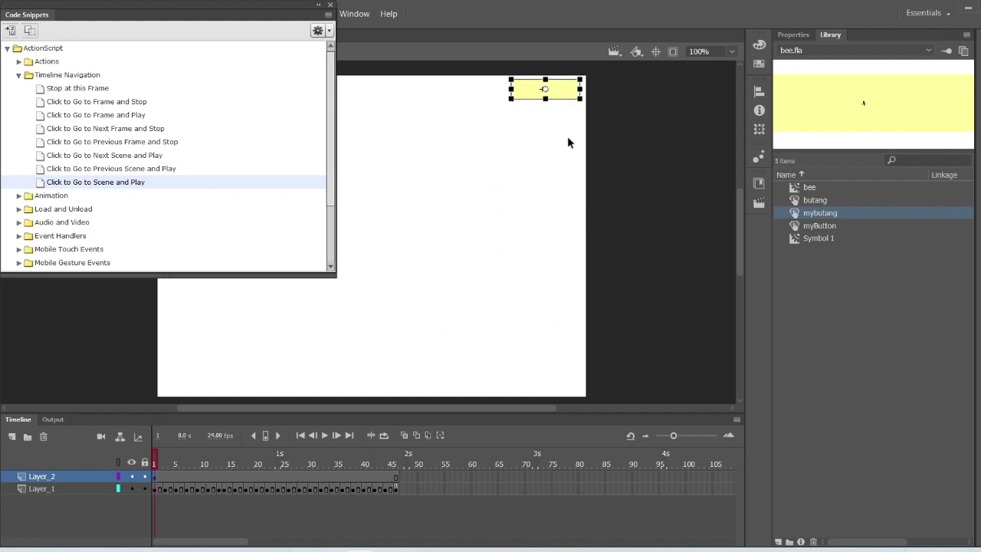
# Give the ball scene's button the instance name menu.
pyautogui.click(791, 36)
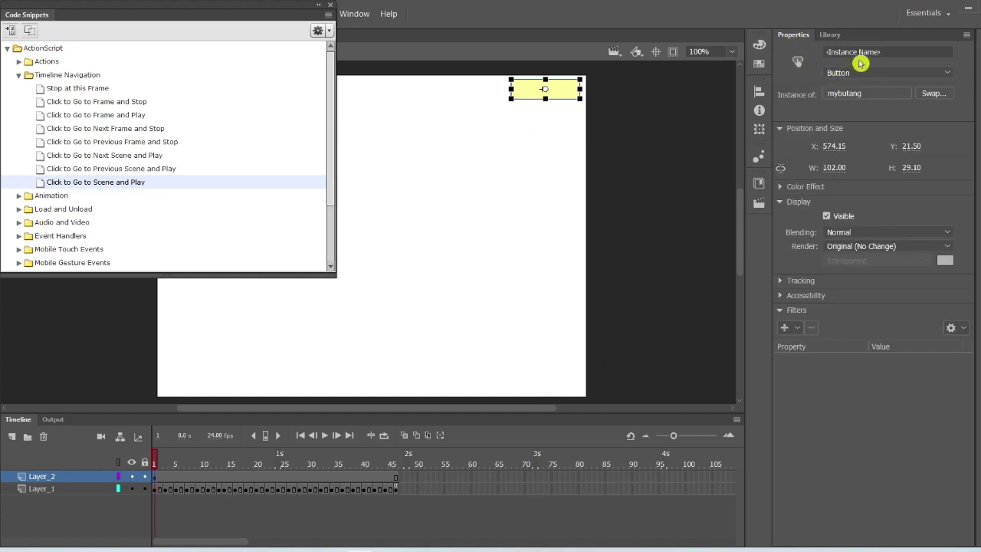
pyautogui.click(870, 51)
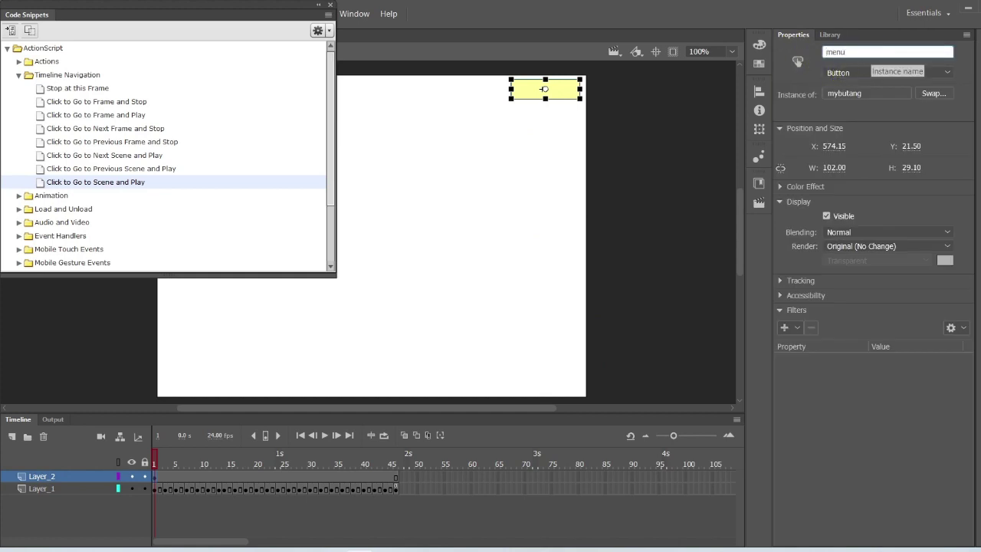
pyautogui.write('menu')
pyautogui.press('Return')
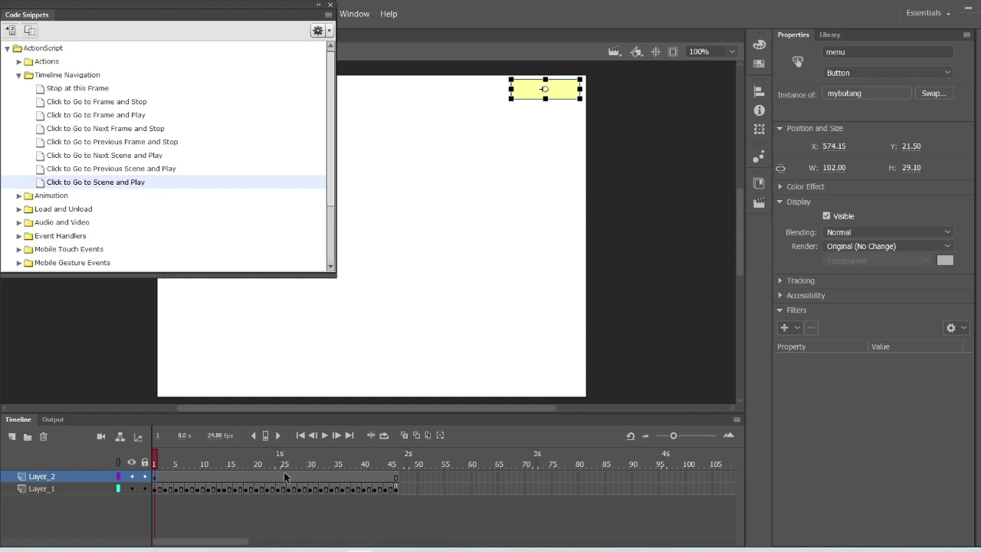
# Insert the Click to Go to Scene and Play code snippet for the menu button at frame 1 of the ball scene.
pyautogui.rightClick(156, 476)
pyautogui.click(164, 464)
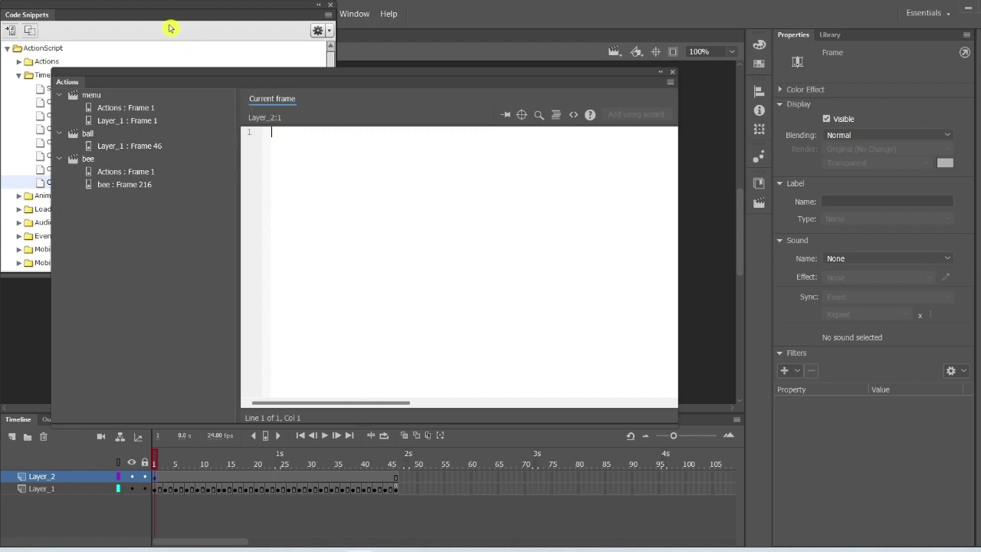
pyautogui.click(128, 41)
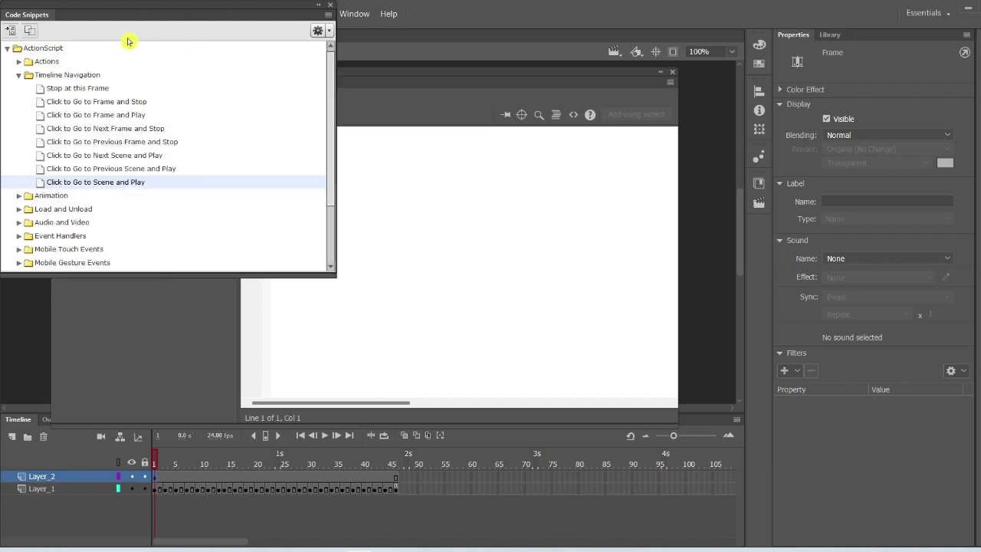
pyautogui.doubleClick(64, 185)
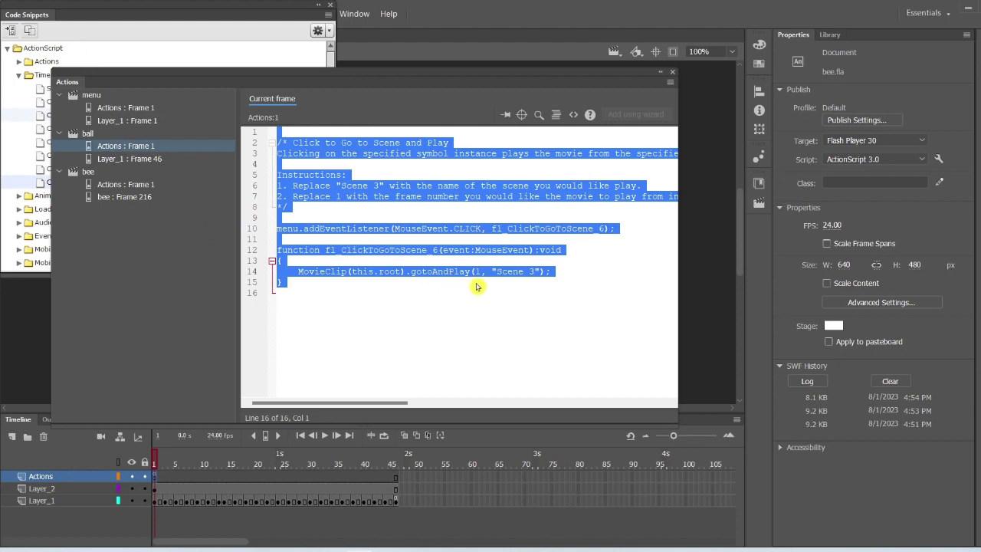
# Replace Scene 3 with menu in the ball script's gotoAndPlay call, and close the script editor and the code snippets.
pyautogui.click(534, 282)
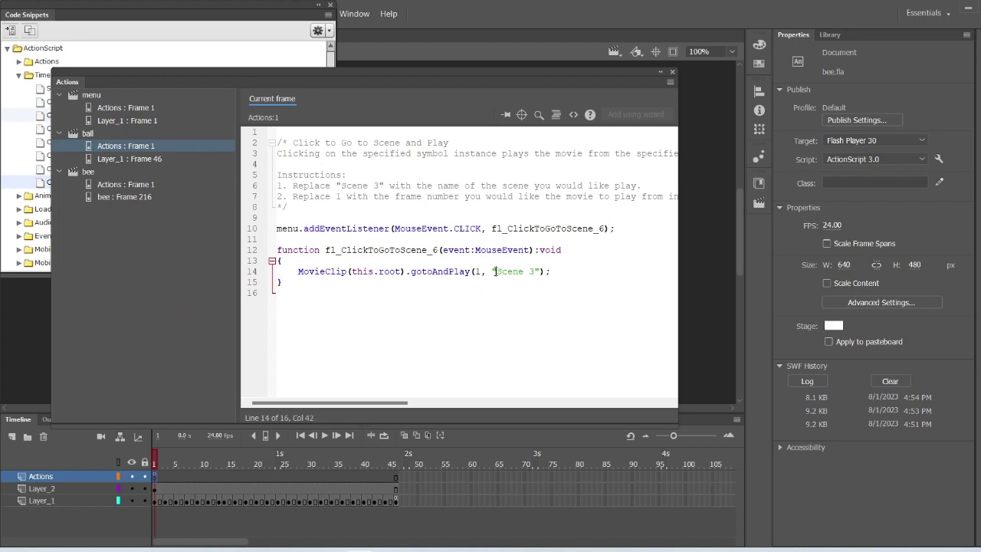
pyautogui.moveTo(495, 271); pyautogui.dragTo(531, 272)
pyautogui.write('menu')
pyautogui.click(672, 75)
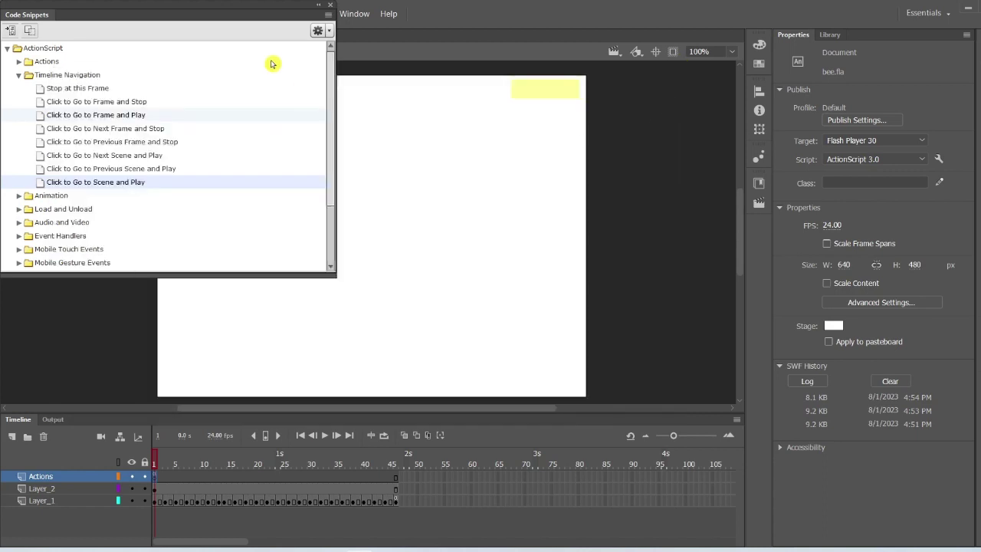
pyautogui.click(330, 6)
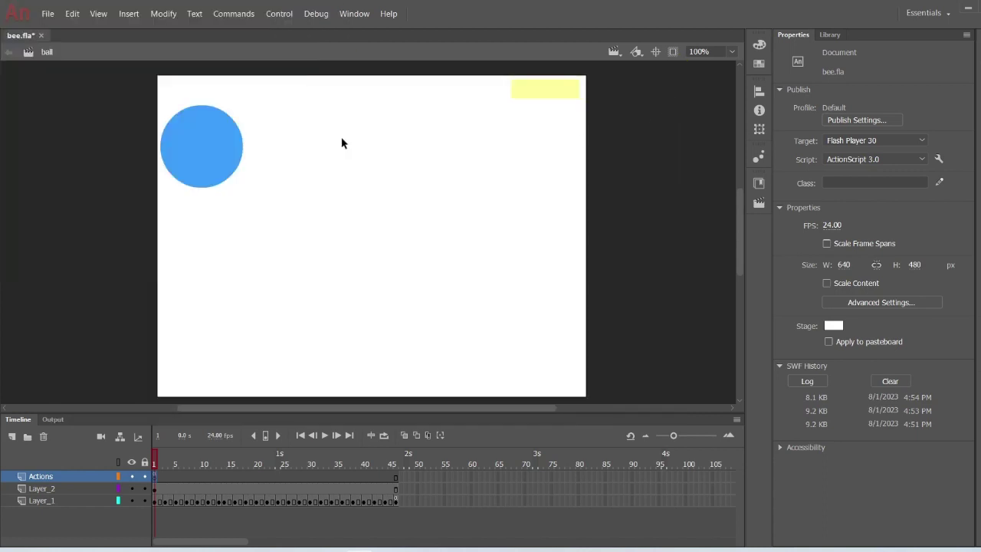
# Test the movie by playing the ball scene from the menu and returning with the scene's menu button.
pyautogui.hotkey('ctrl', 'Return')
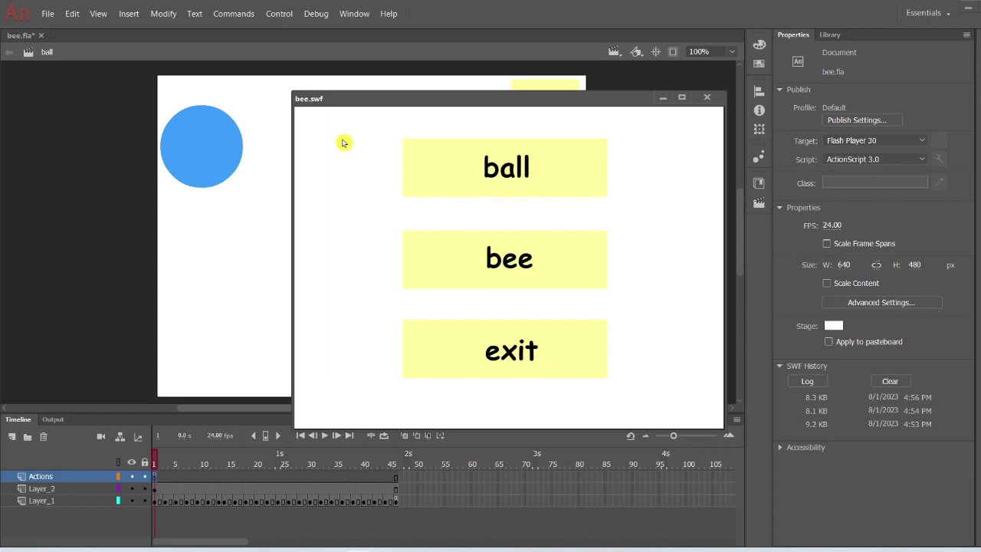
pyautogui.click(479, 178)
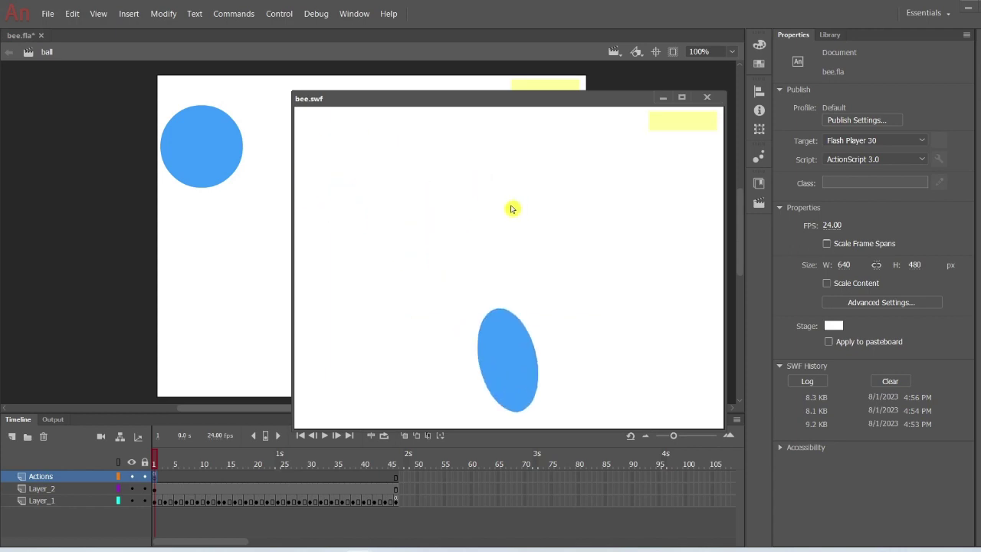
pyautogui.click(686, 132)
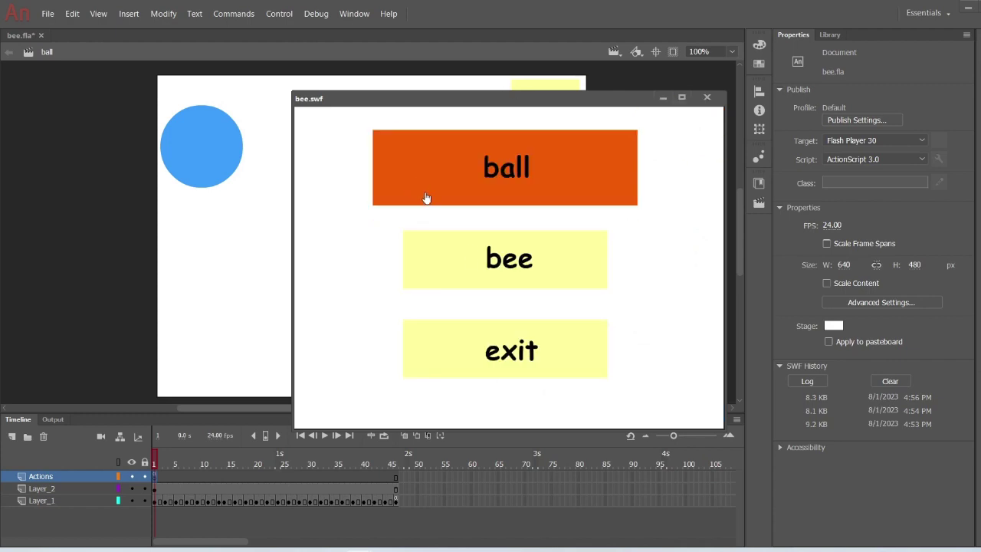
# Test the bee button and the bee scene's return to the menu, and try the exit button in the preview.
pyautogui.click(545, 278)
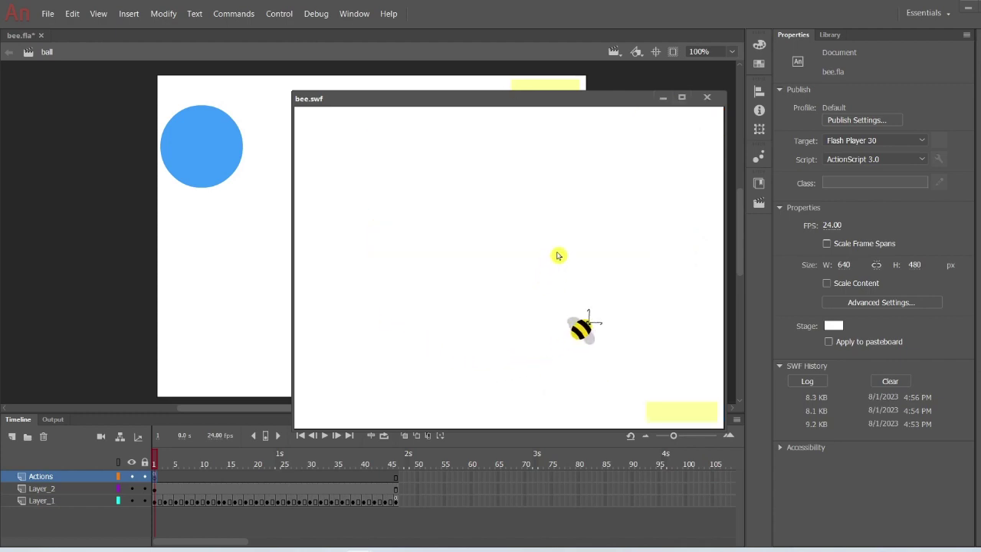
pyautogui.click(682, 414)
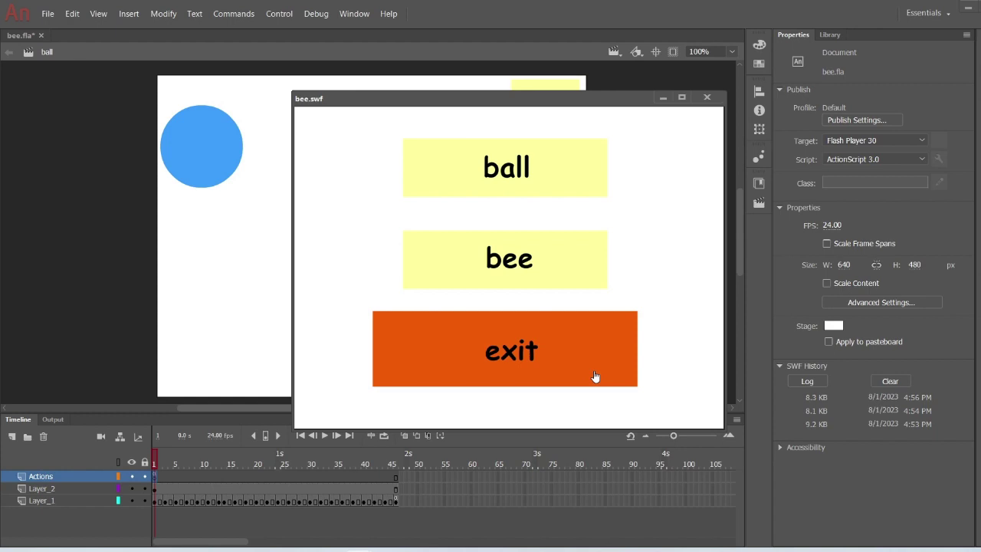
pyautogui.click(515, 333)
pyautogui.moveTo(572, 102); pyautogui.dragTo(525, 94)
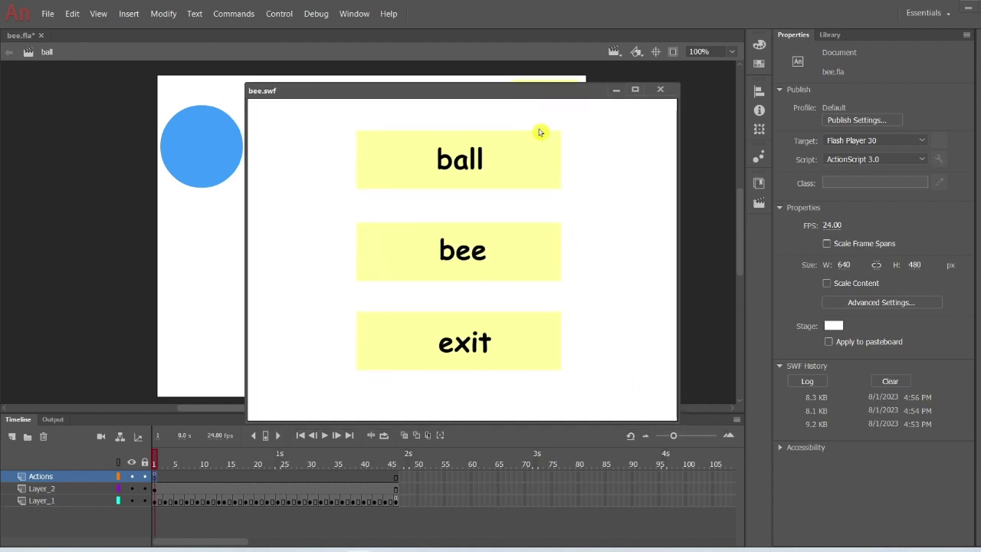